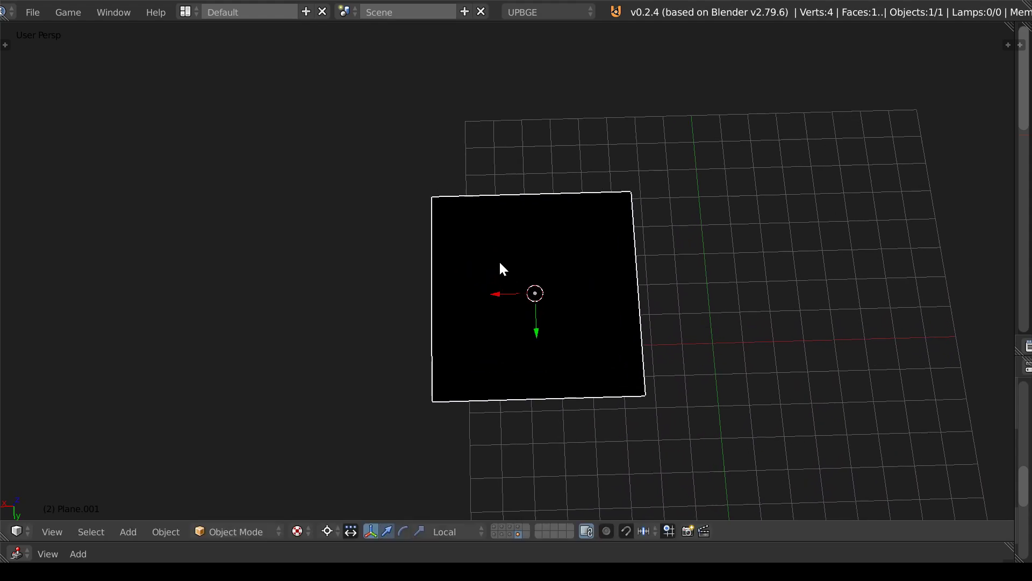
Make the Logic Editor area taller and bring up its editor-type menu.
click(260, 524)
drag(185, 541, 185, 391)
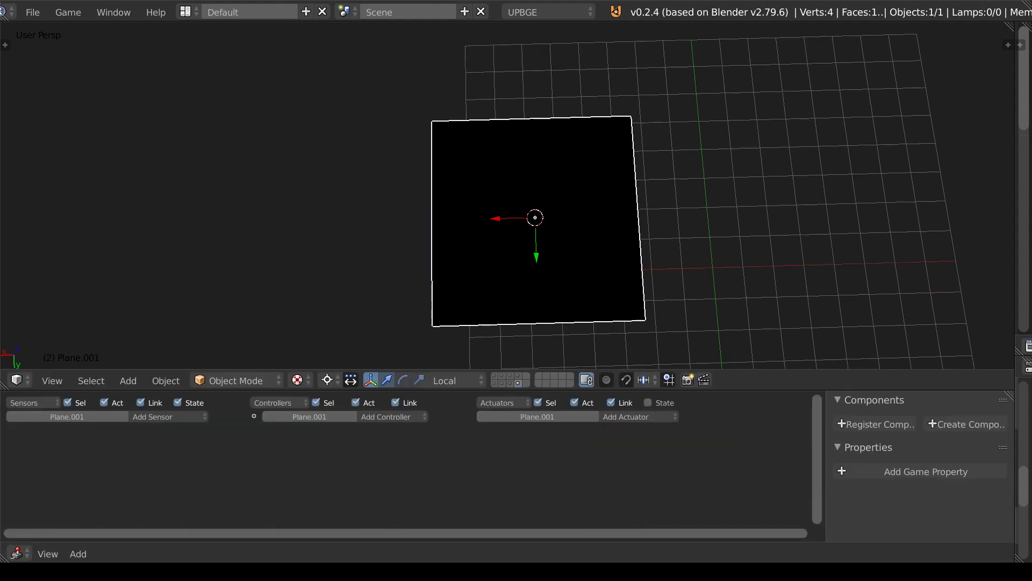
click(18, 554)
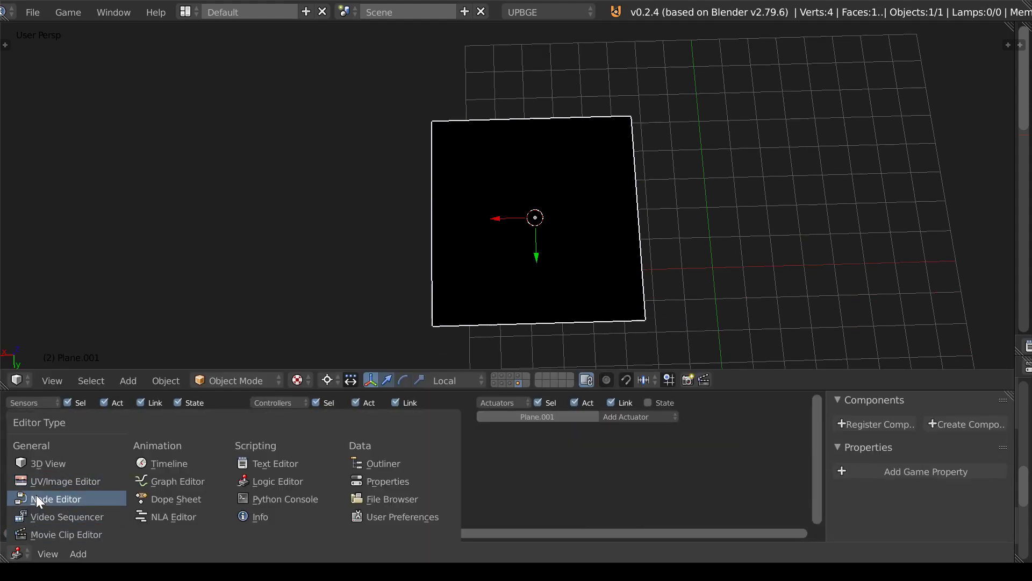
Turn the area into a Node Editor with a new node material, deleting the default Material node.
click(36, 496)
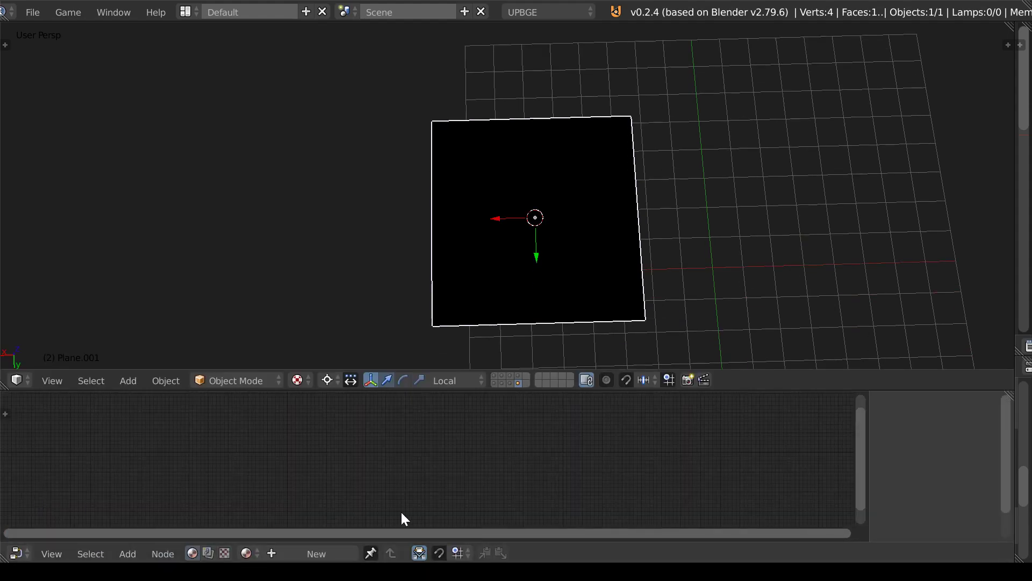
click(281, 554)
click(420, 554)
key(Home)
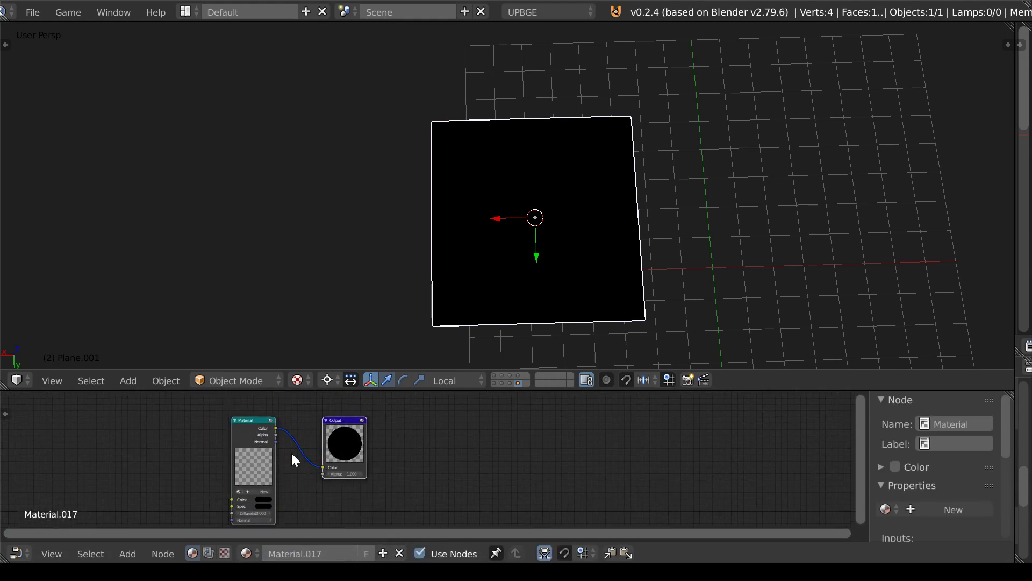
key(x)
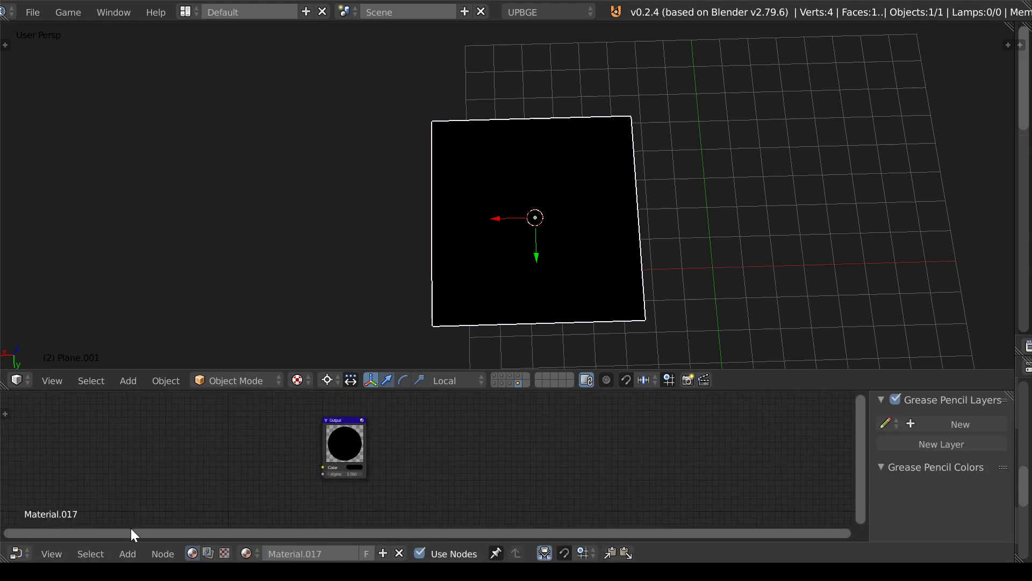
Add a Geometry node and connect its Global output to the Output colour.
click(128, 553)
mouse_move(147, 517)
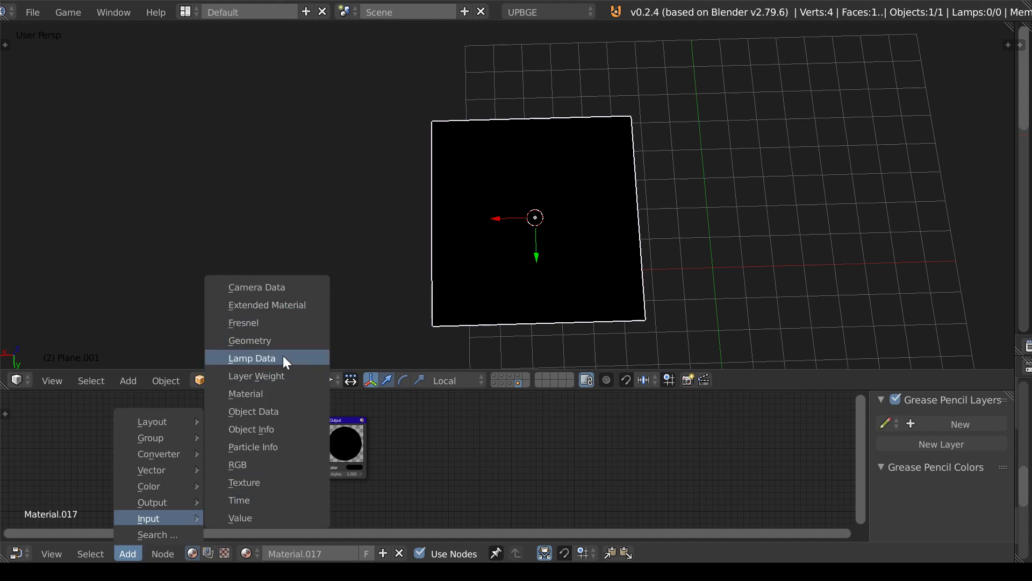
click(281, 340)
click(96, 427)
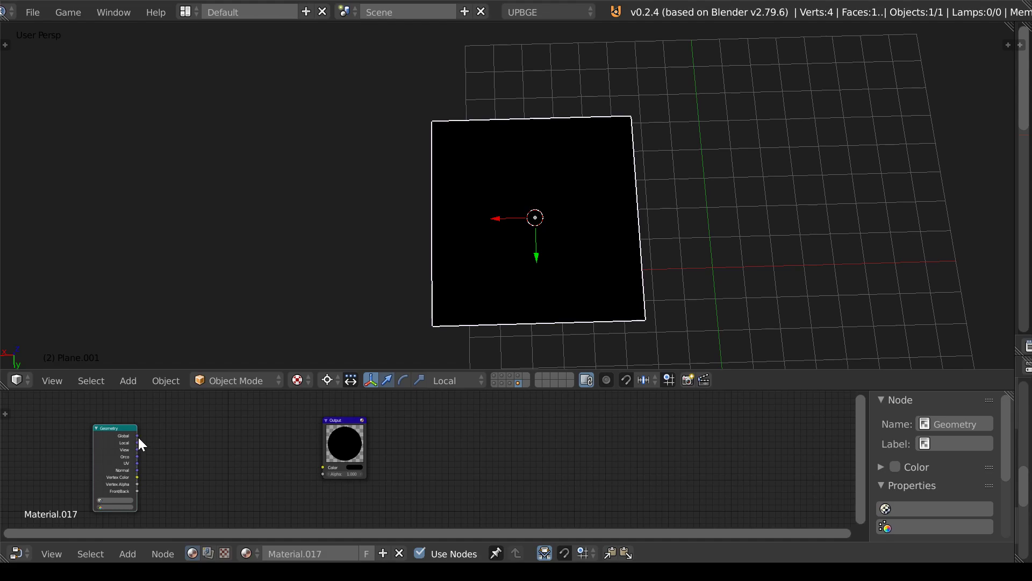
drag(138, 435, 323, 468)
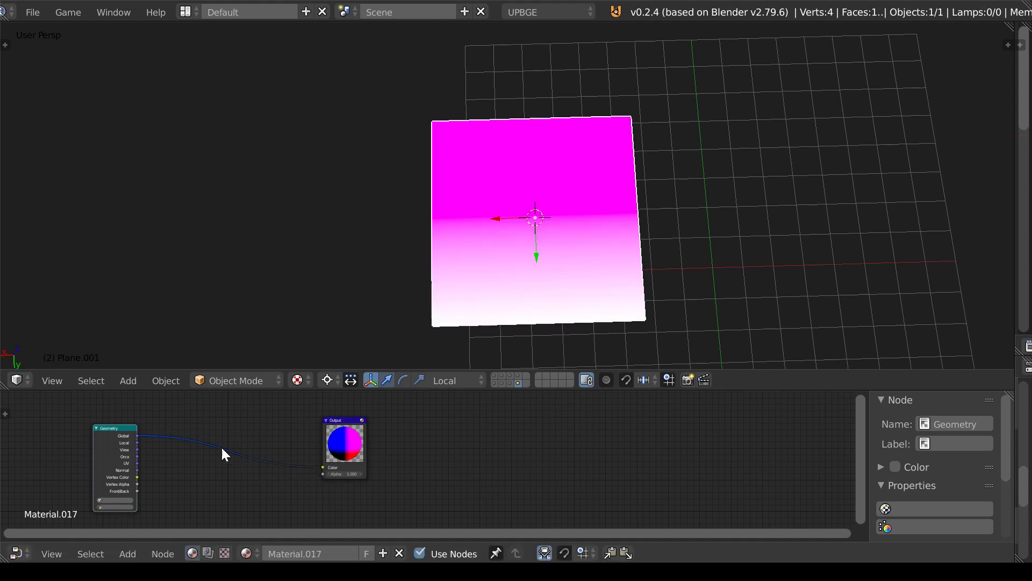
Switch the scene's render engine from UPBGE to Cycles Render.
click(138, 551)
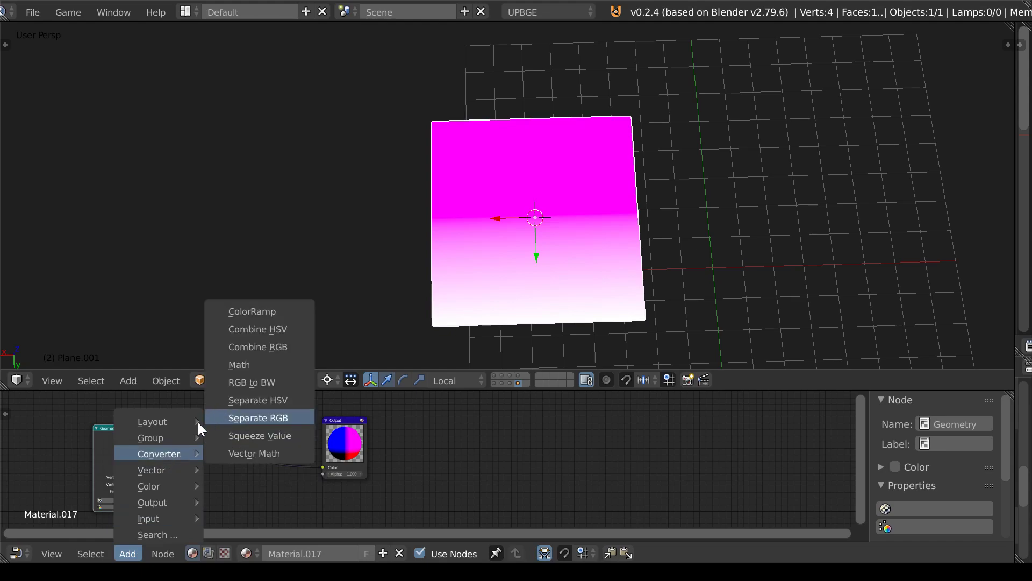
mouse_move(167, 453)
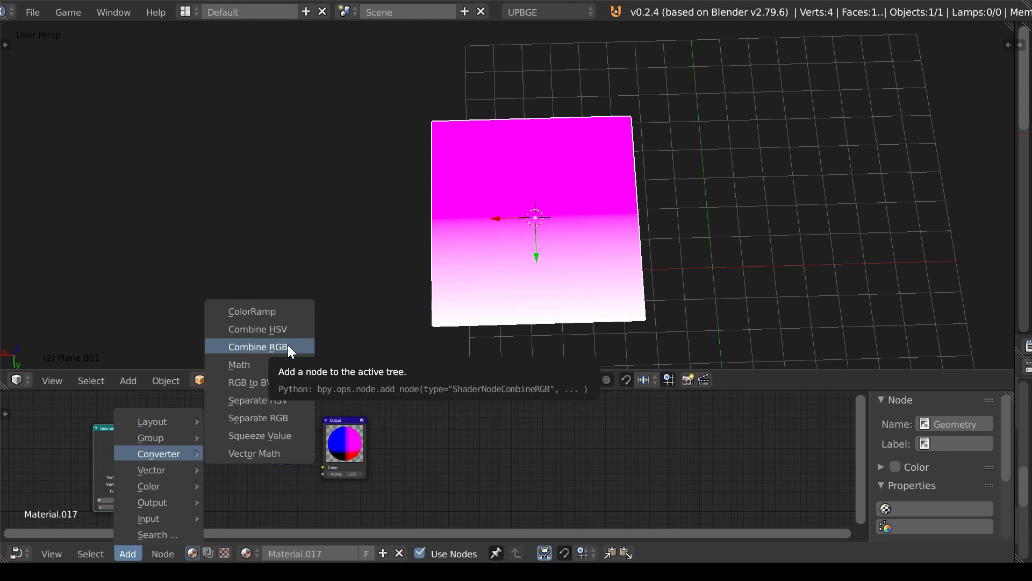
click(582, 9)
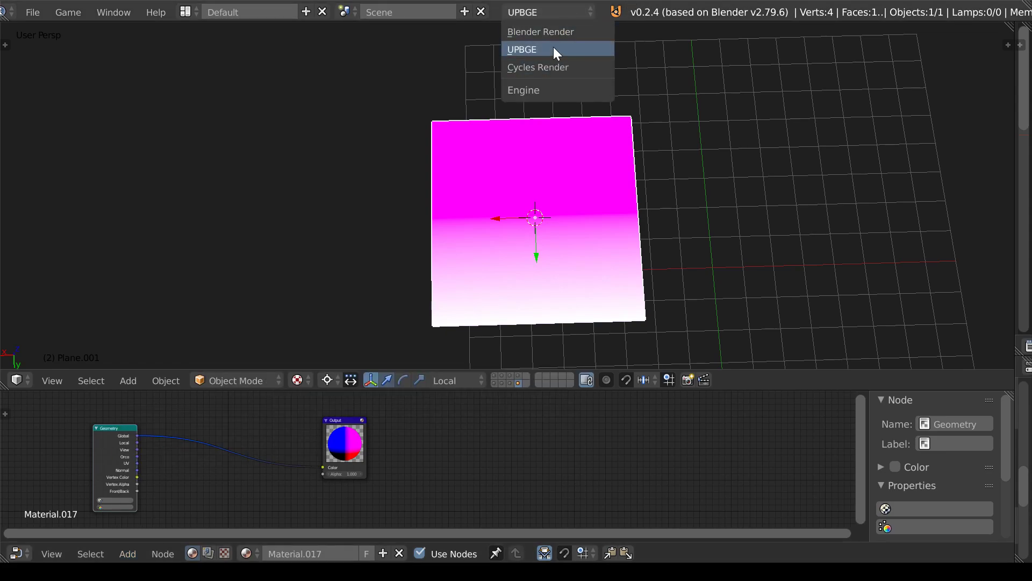
click(553, 49)
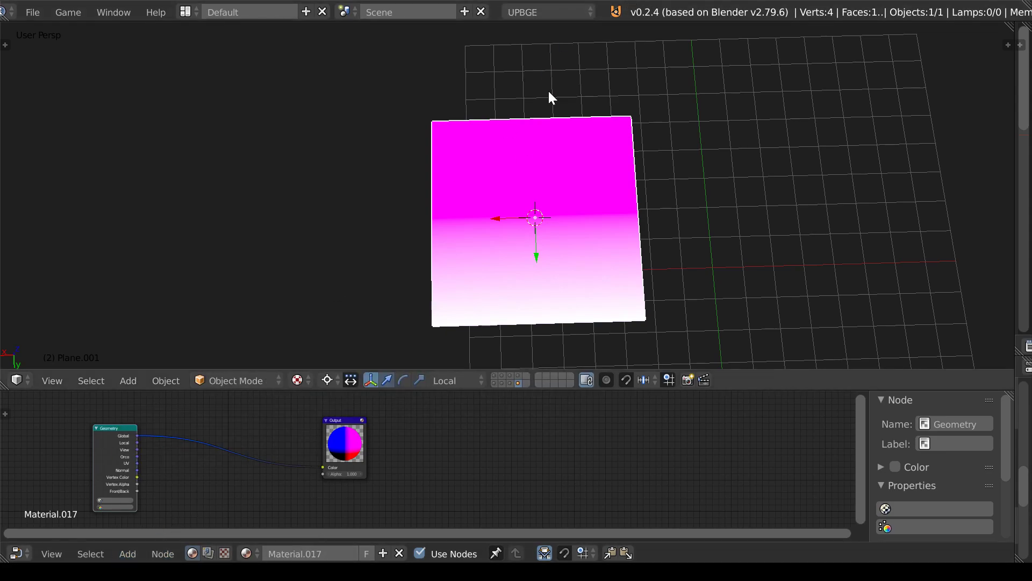
click(574, 9)
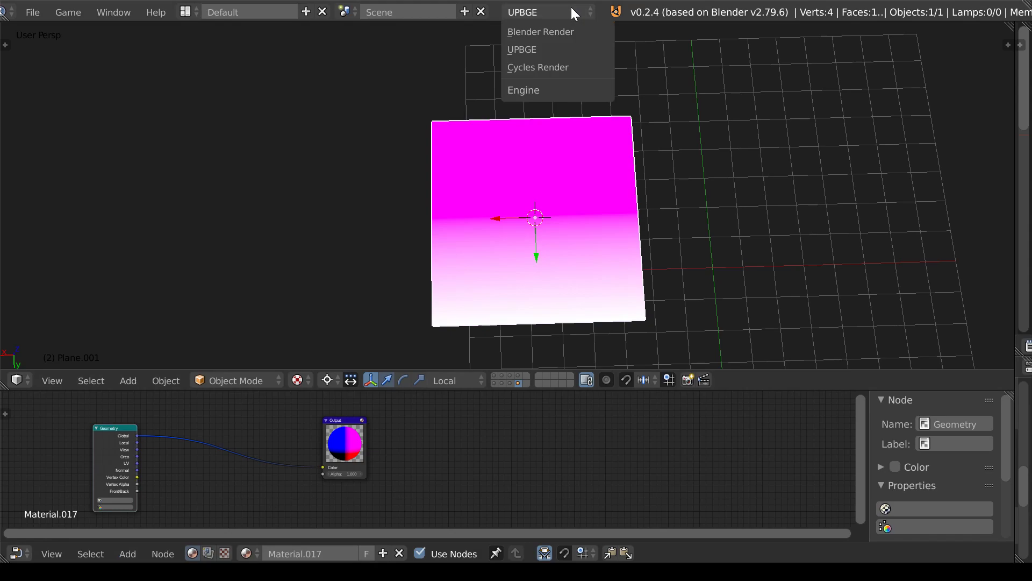
click(559, 66)
click(128, 552)
Insert a Gradient Texture on the Geometry–Output link and set it to Quadratic sphere.
mouse_move(160, 421)
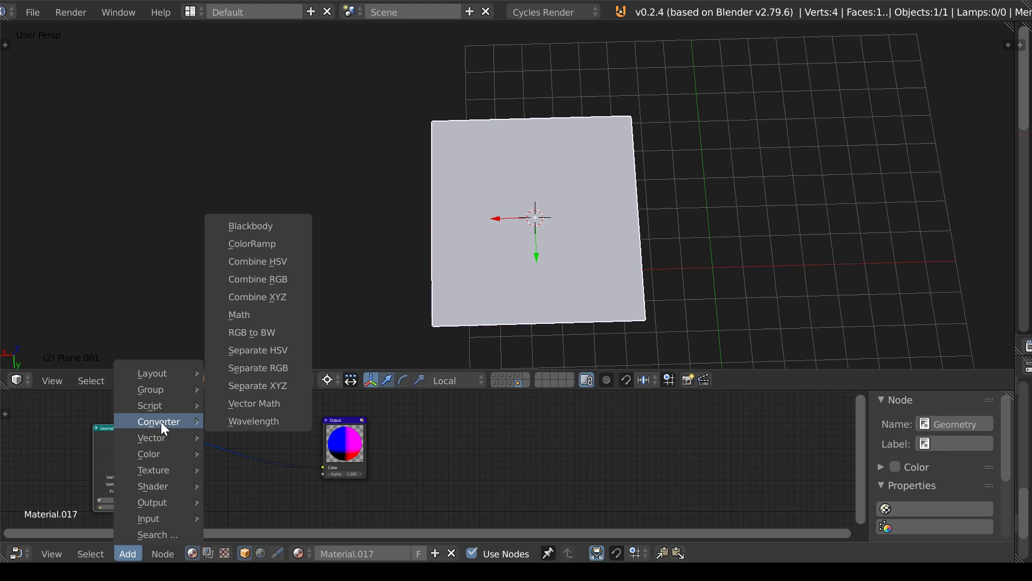
mouse_move(158, 471)
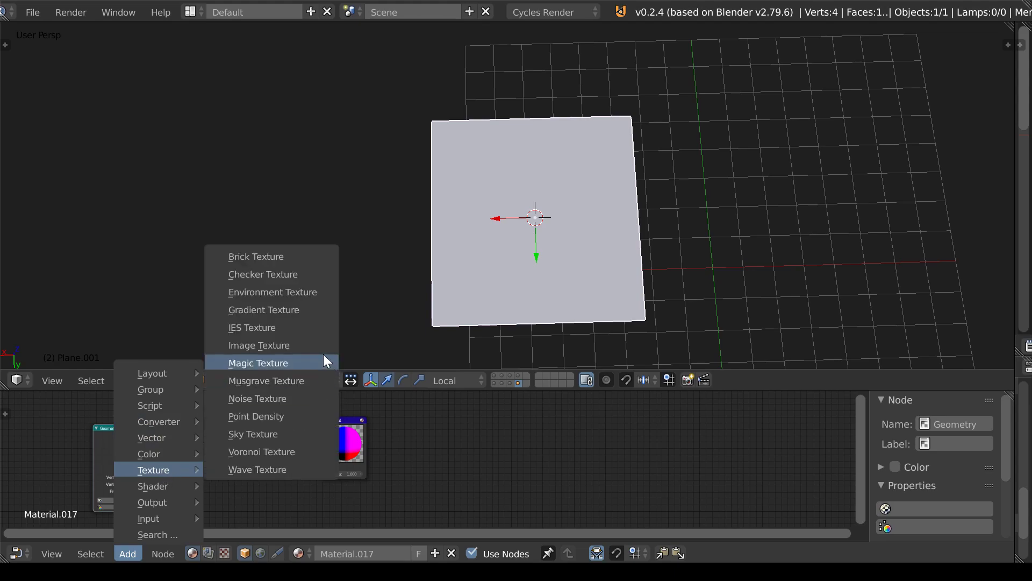
click(272, 310)
click(230, 424)
scroll(233, 438, up, 1)
click(234, 451)
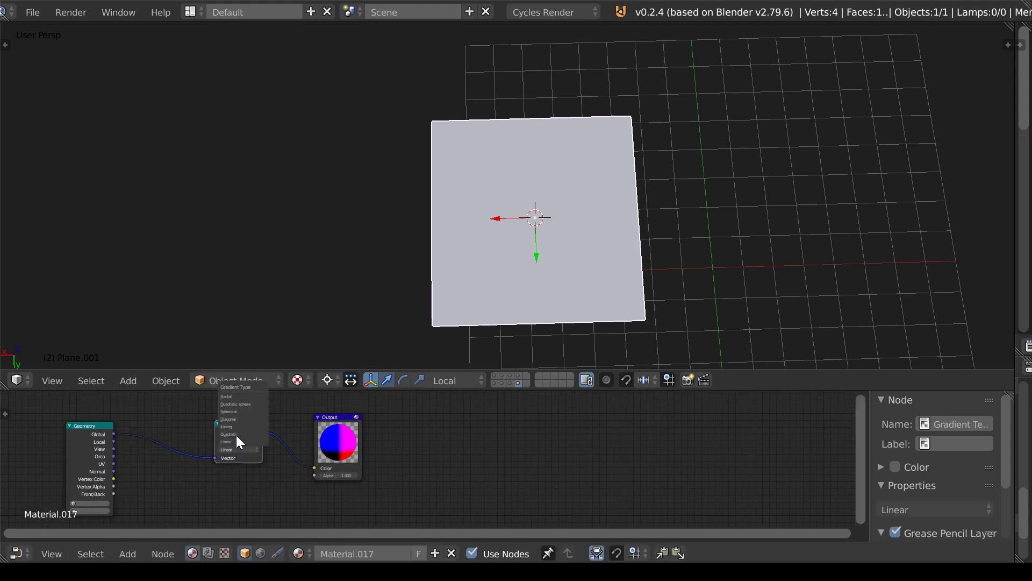
click(248, 404)
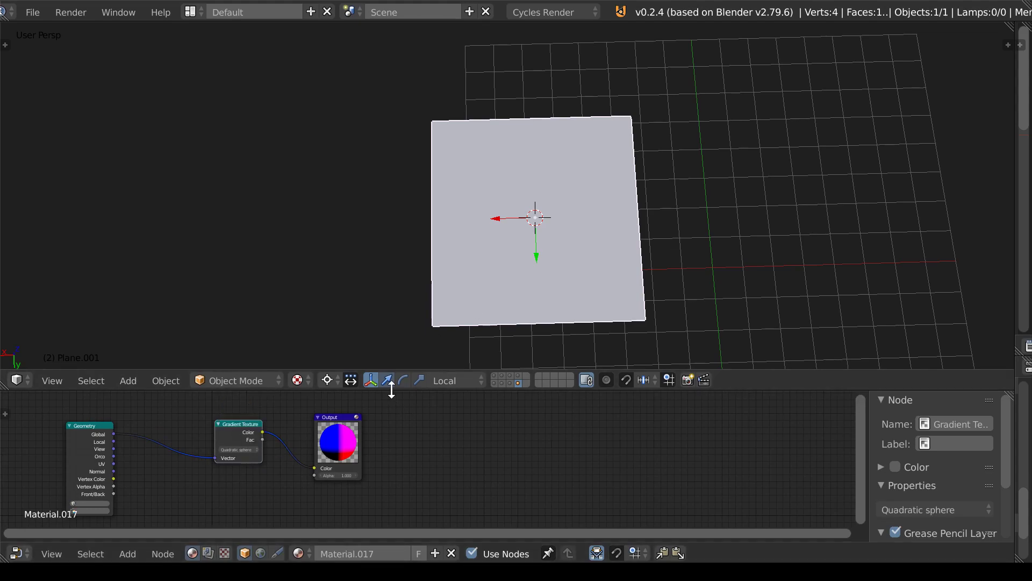
Nudge the Gradient Texture node into place and set the render engine back to UPBGE.
middle_drag(228, 504, 300, 508)
drag(309, 445, 282, 444)
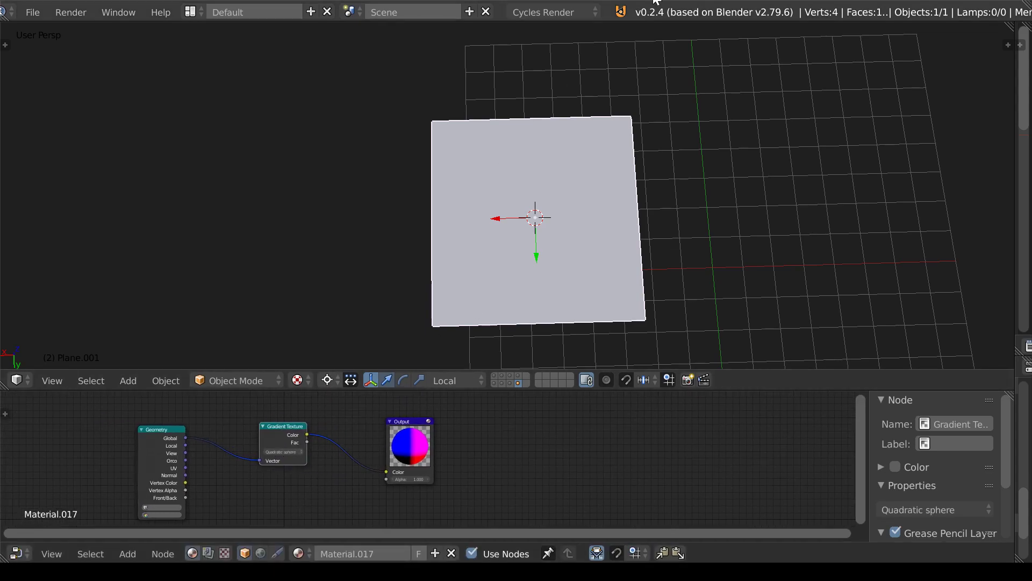
click(562, 13)
click(562, 44)
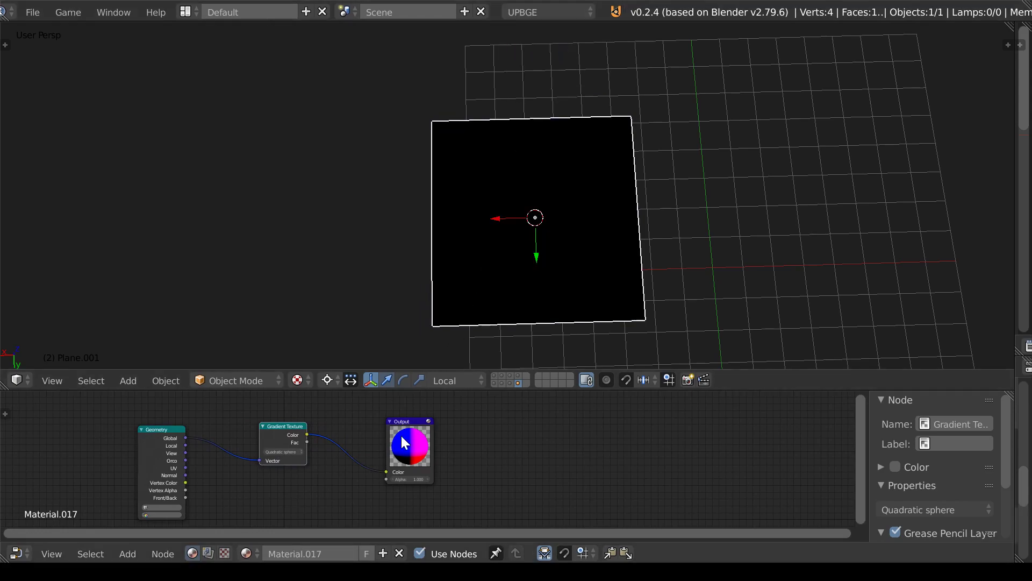
Nudge the Gradient Texture node, then fly the view under and above the plane to inspect it.
scroll(355, 452, up, 2)
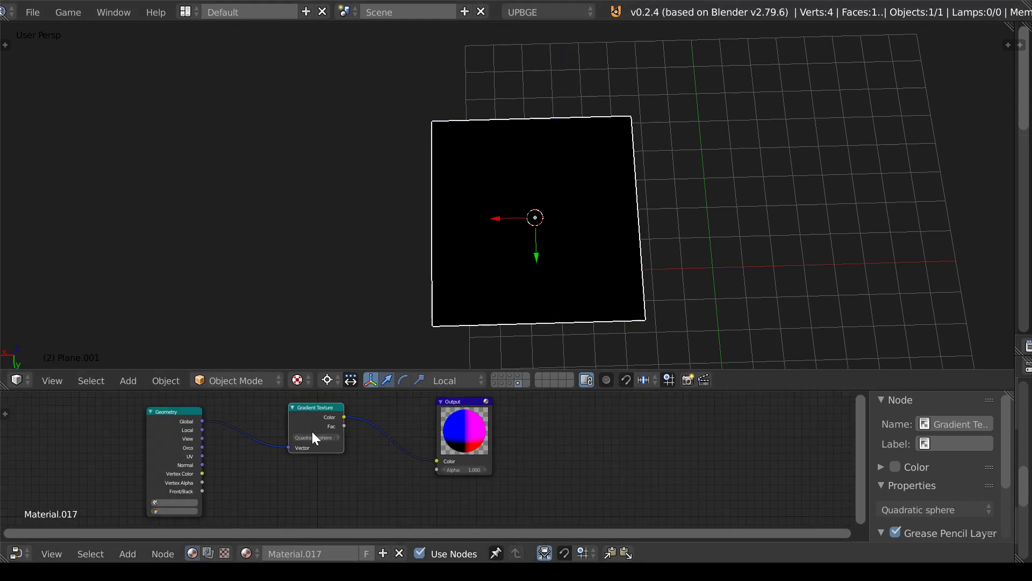
drag(317, 412, 312, 410)
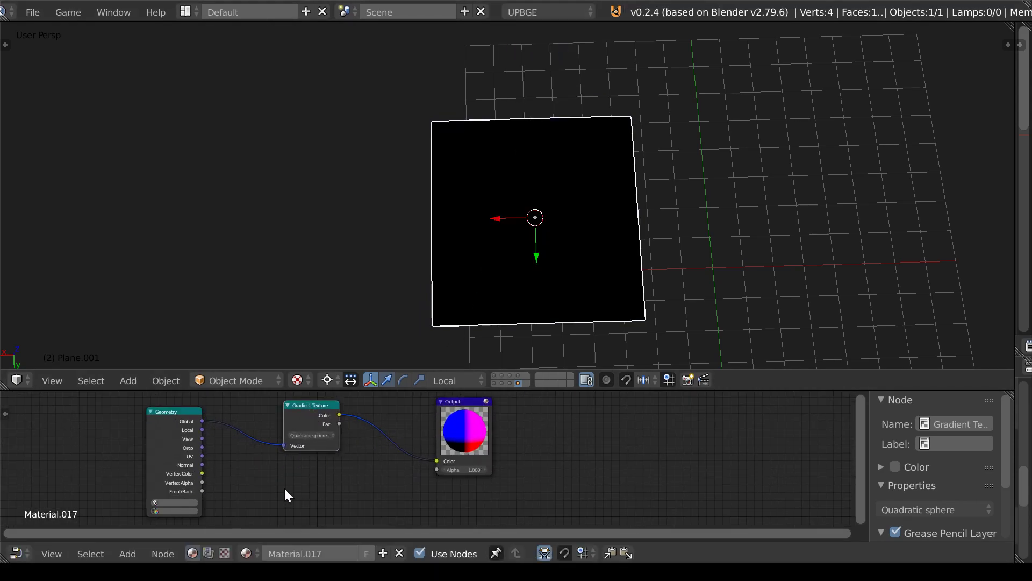
scroll(276, 463, down, 2)
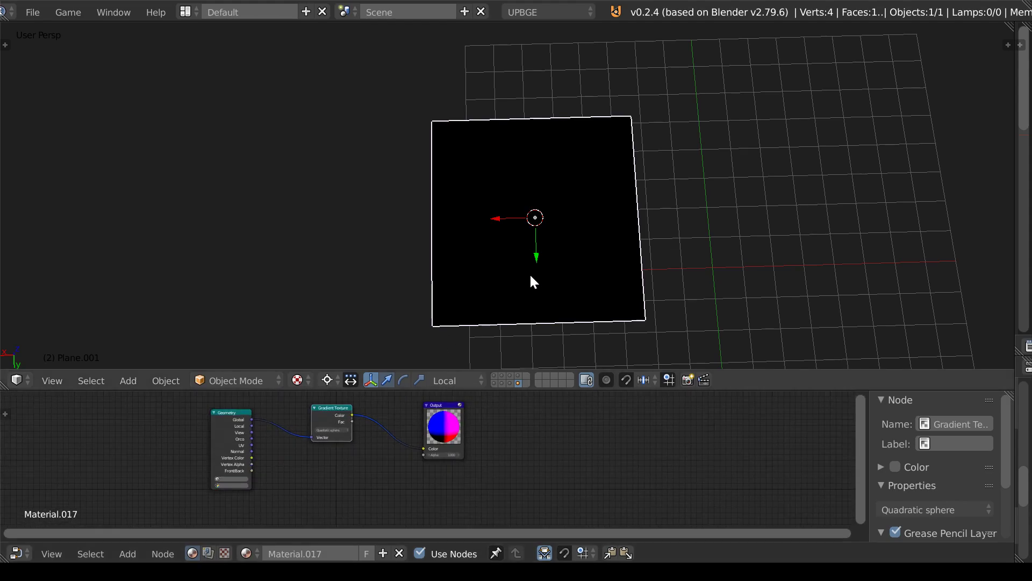
scroll(532, 271, down, 3)
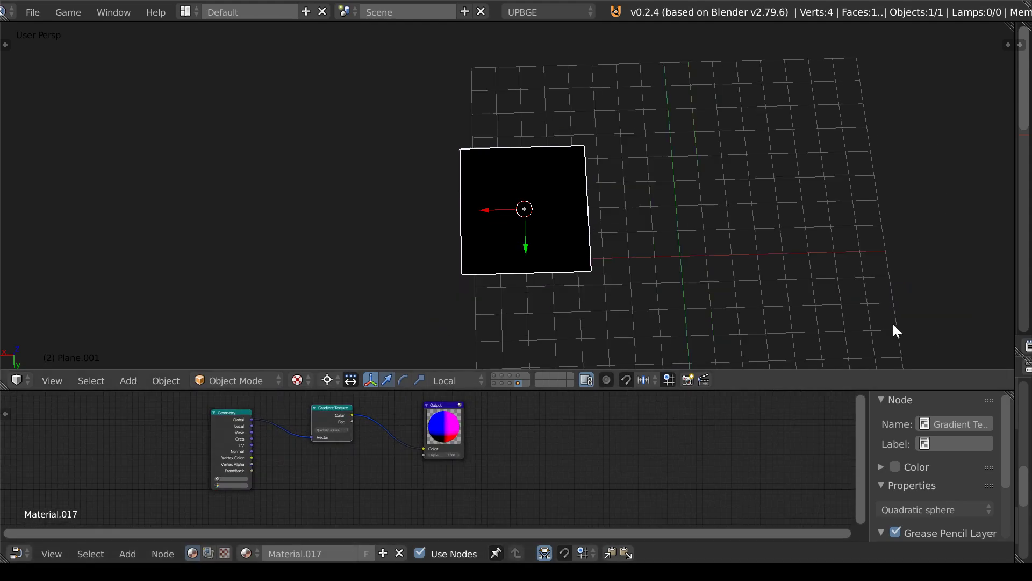
key(shift+f)
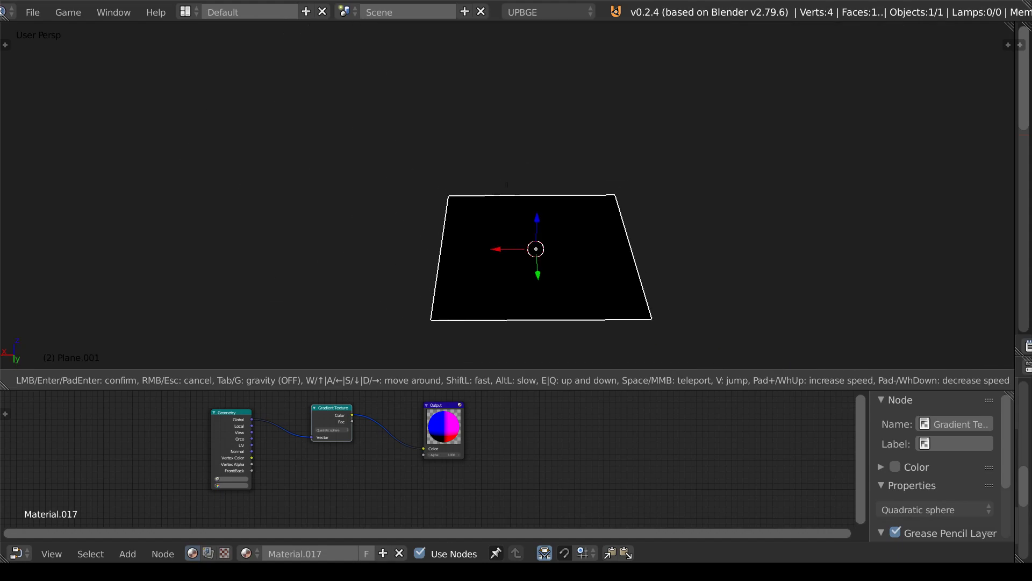
key(q)
key(e)
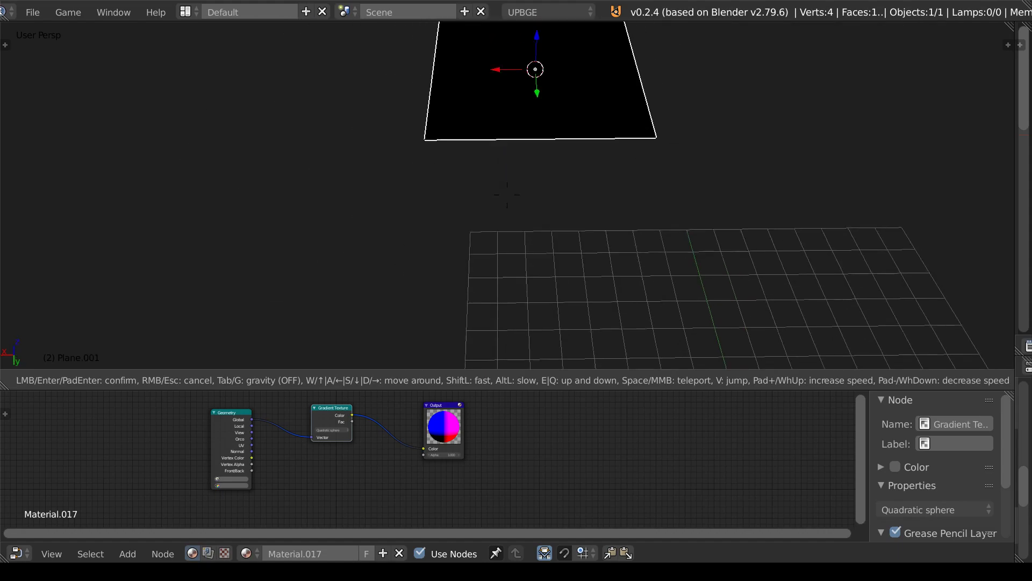
click(505, 192)
Set the Gradient Texture type to Linear, then change it to Spherical.
scroll(301, 438, up, 1)
click(337, 441)
click(327, 439)
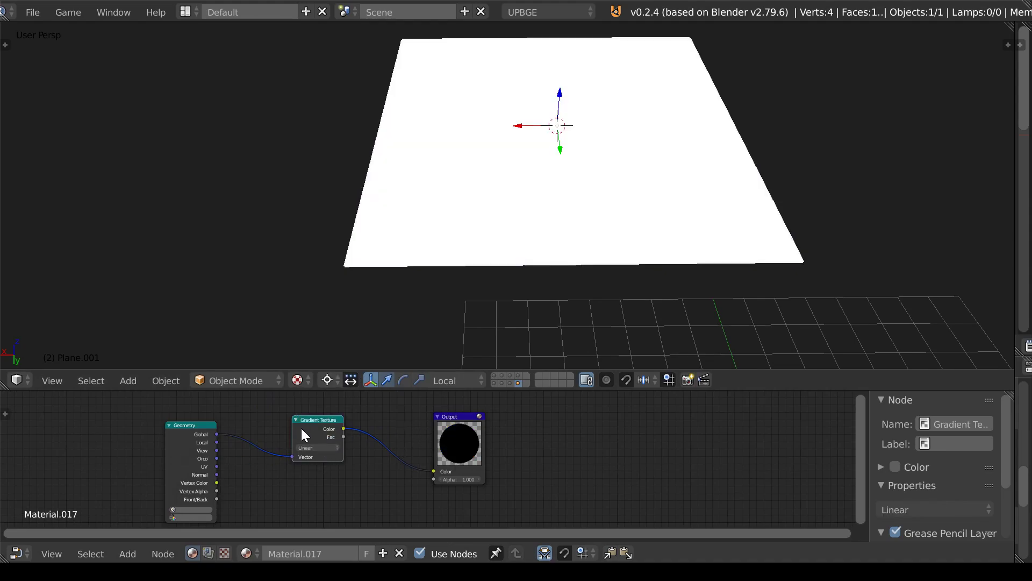
click(311, 453)
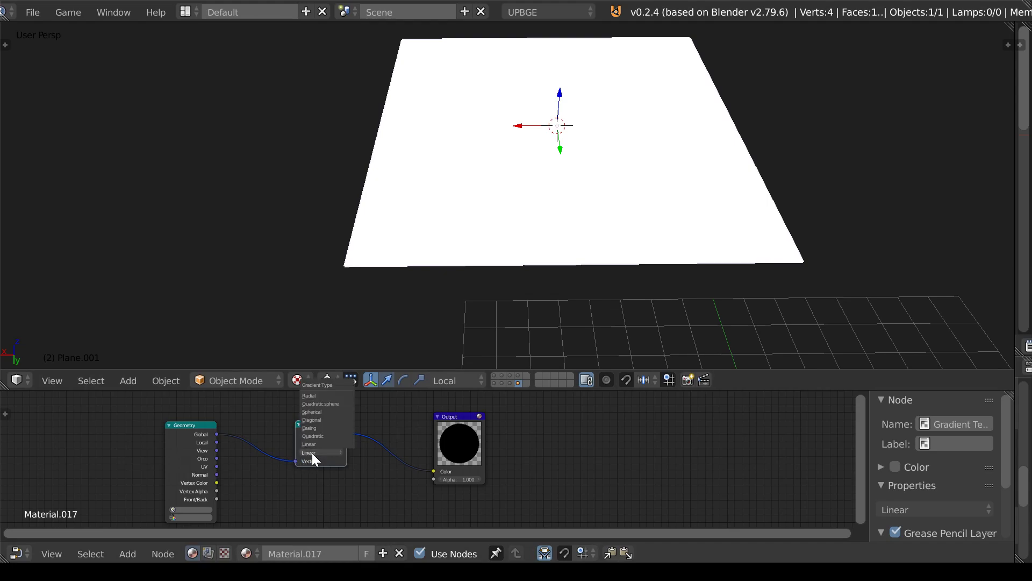
click(315, 412)
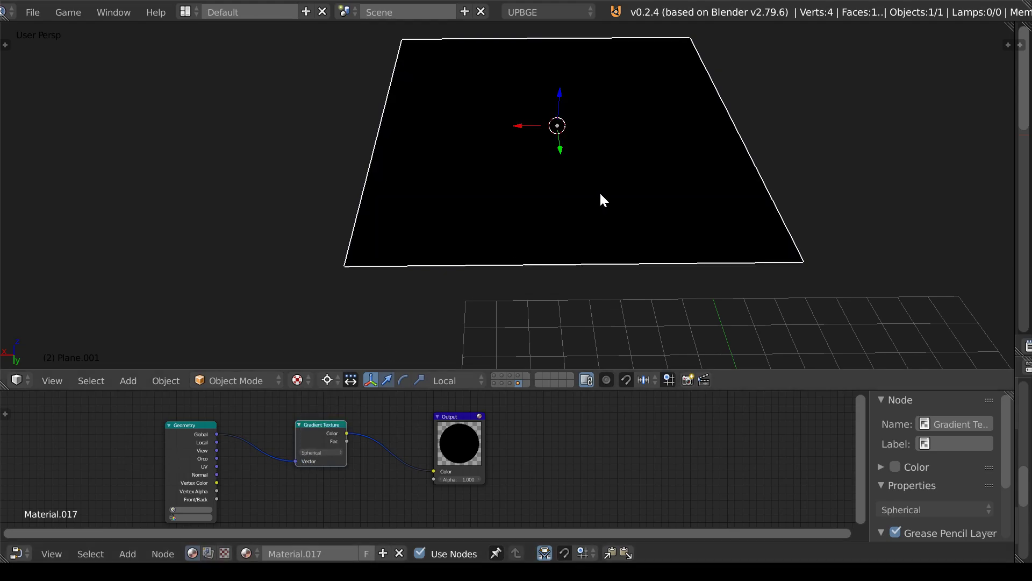
scroll(505, 196, down, 6)
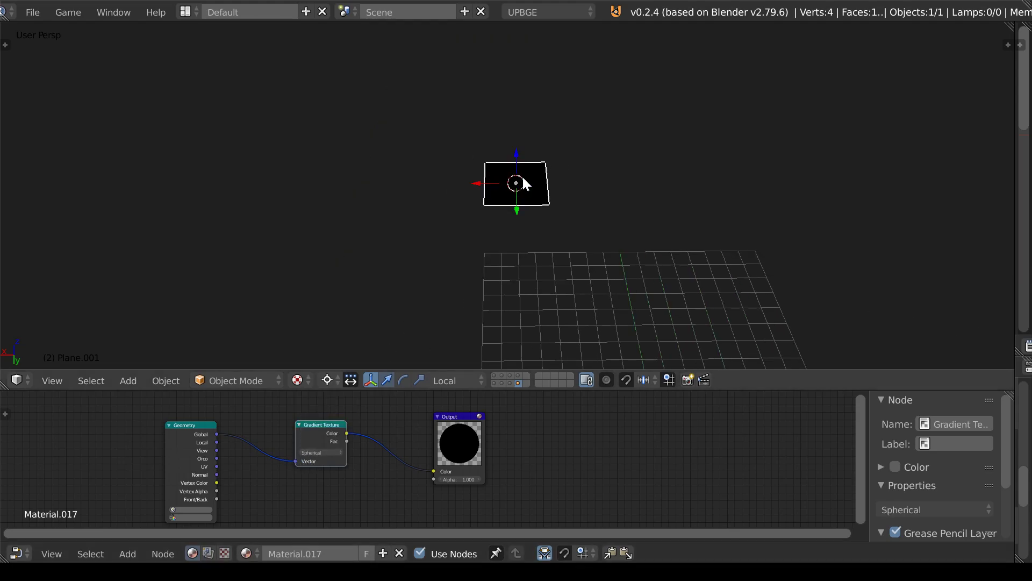
Show the viewport properties panel and reveal the Text Editor and Properties beside the views.
click(1008, 45)
scroll(949, 73, up, 5)
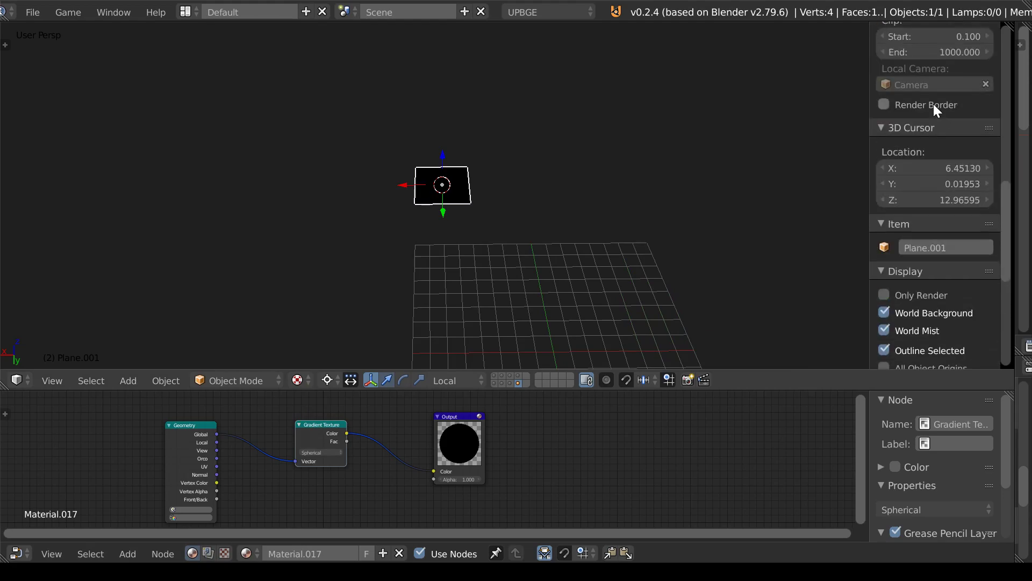
scroll(933, 111, down, 10)
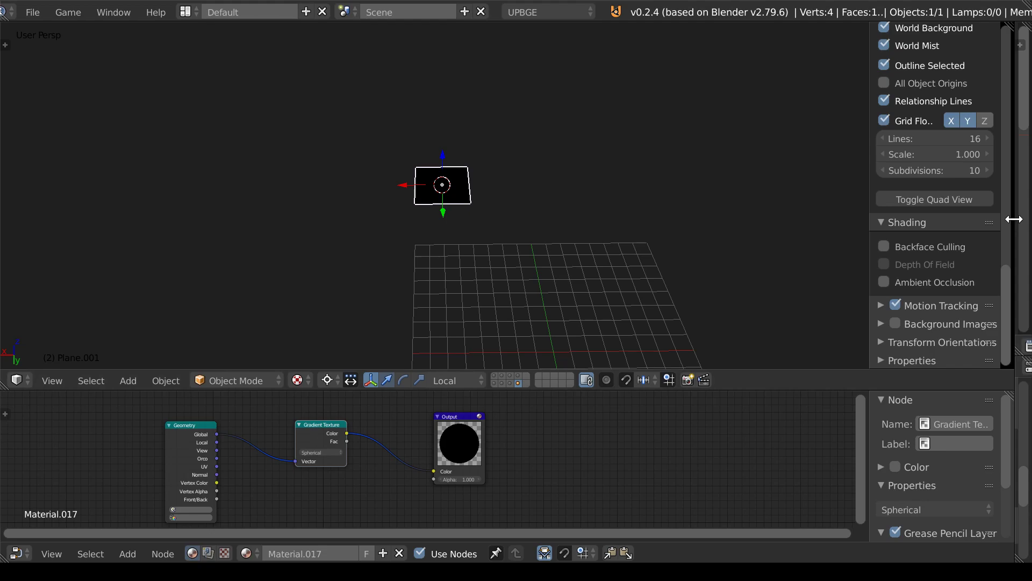
drag(1018, 222, 773, 221)
scroll(703, 193, up, 10)
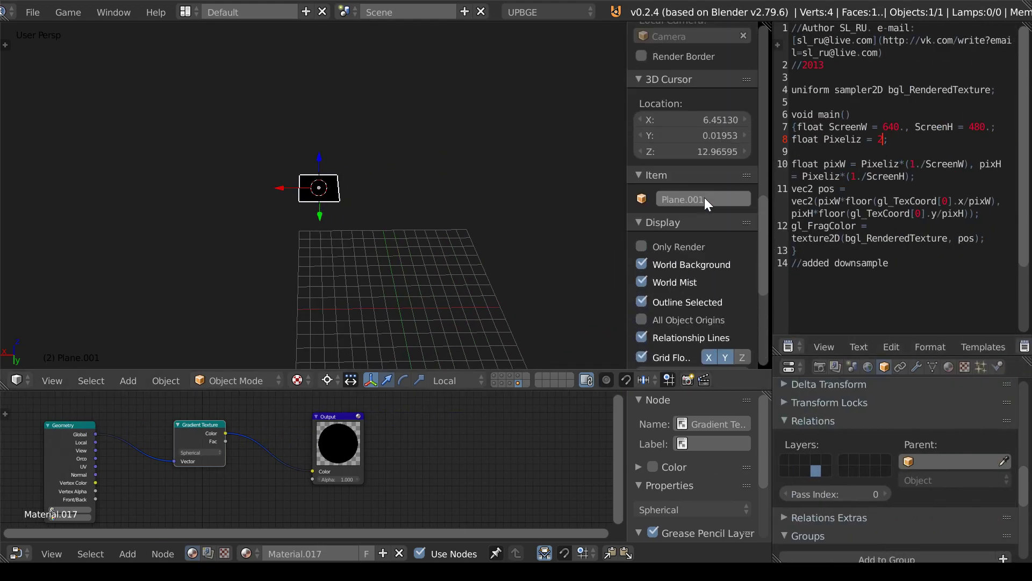
Set the 3D cursor location to 0, 0 and apply a Shift+S snap for the plane.
click(723, 205)
text(0)
key(Tab)
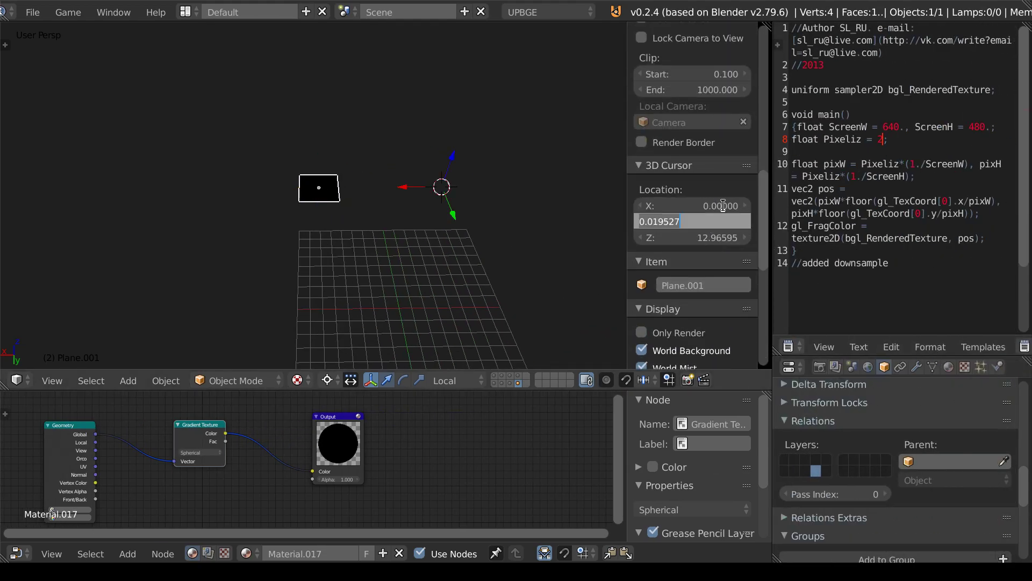
text(0)
key(Tab)
text(0)
key(Return)
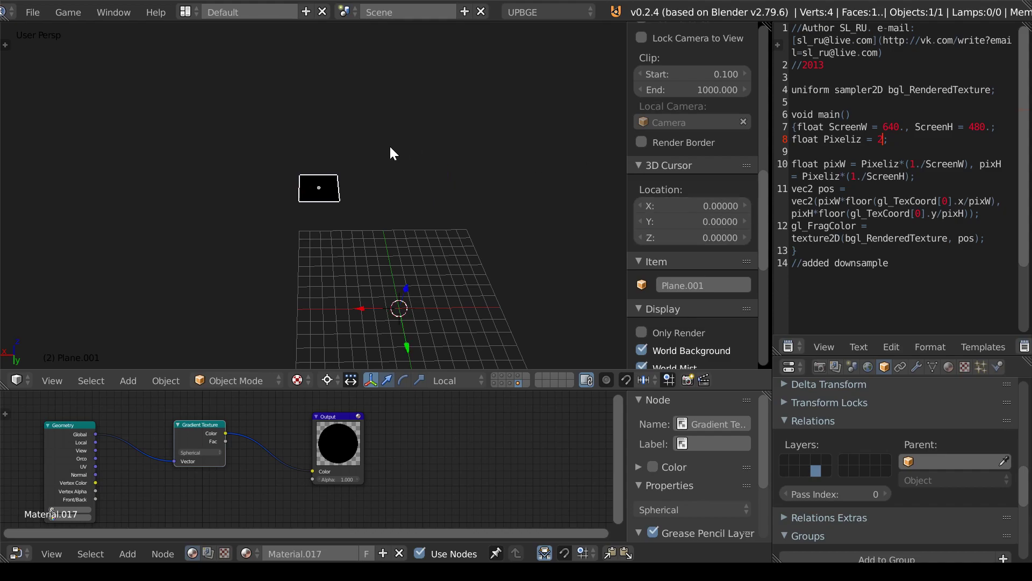
key(shift+s)
click(353, 257)
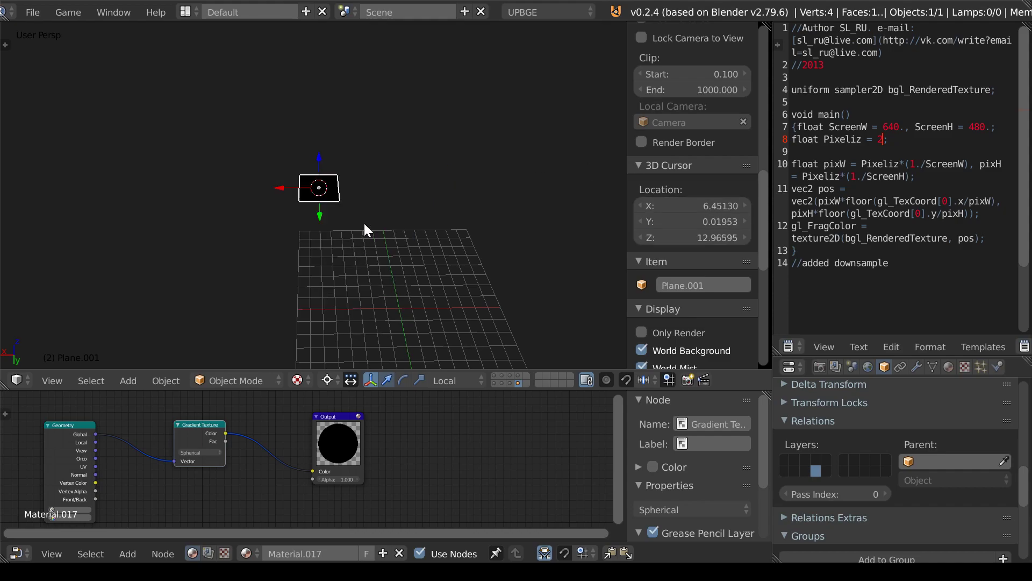
Re-enter the 3D cursor location as 0, 0, 0 and snap again with Shift+S.
click(700, 206)
text(0)
key(Tab)
text(0)
key(Tab)
text(0)
key(Tab)
key(Return)
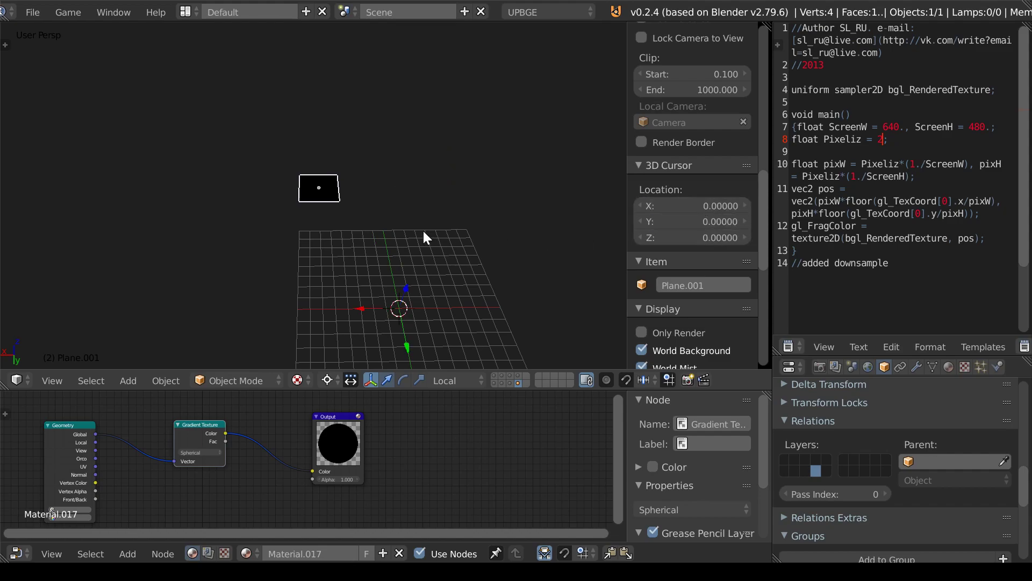
key(shift+s)
click(335, 212)
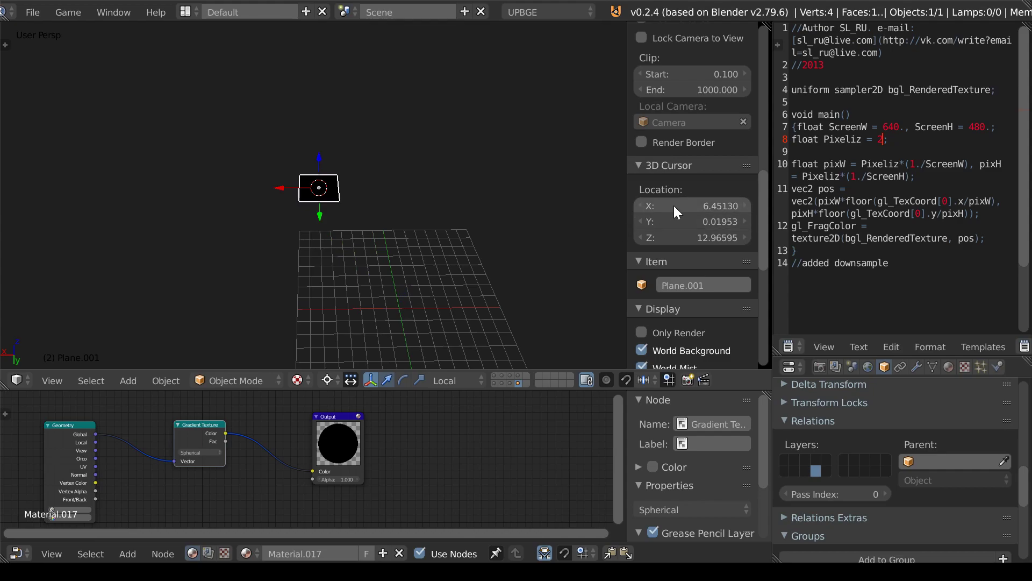
Set the plane's Location X, Y and Z to 0 in its object properties.
scroll(897, 401, up, 10)
scroll(914, 441, down, 2)
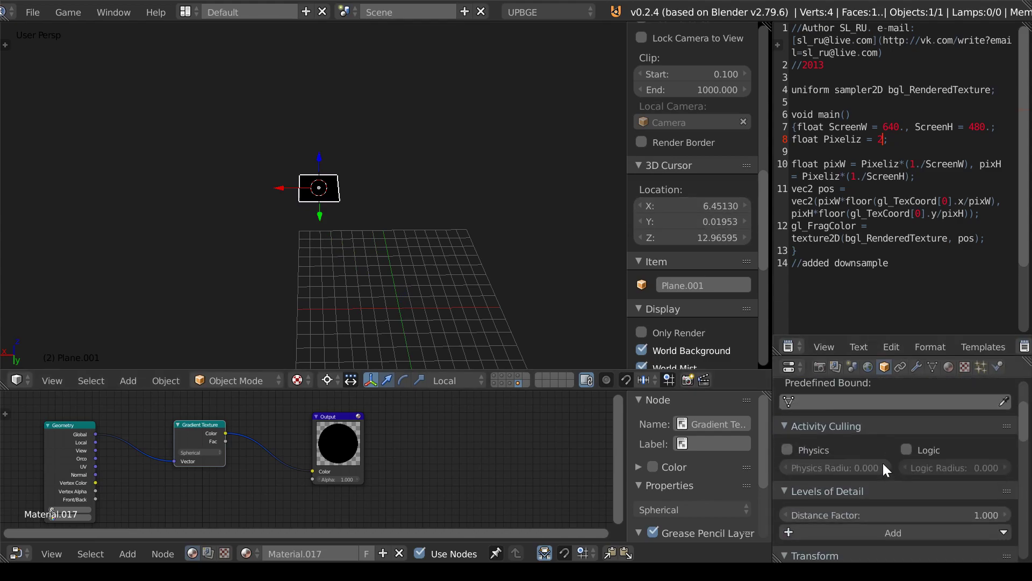
scroll(881, 458, down, 5)
click(821, 448)
text(0)
key(Tab)
text(0)
key(Tab)
text(0)
key(Return)
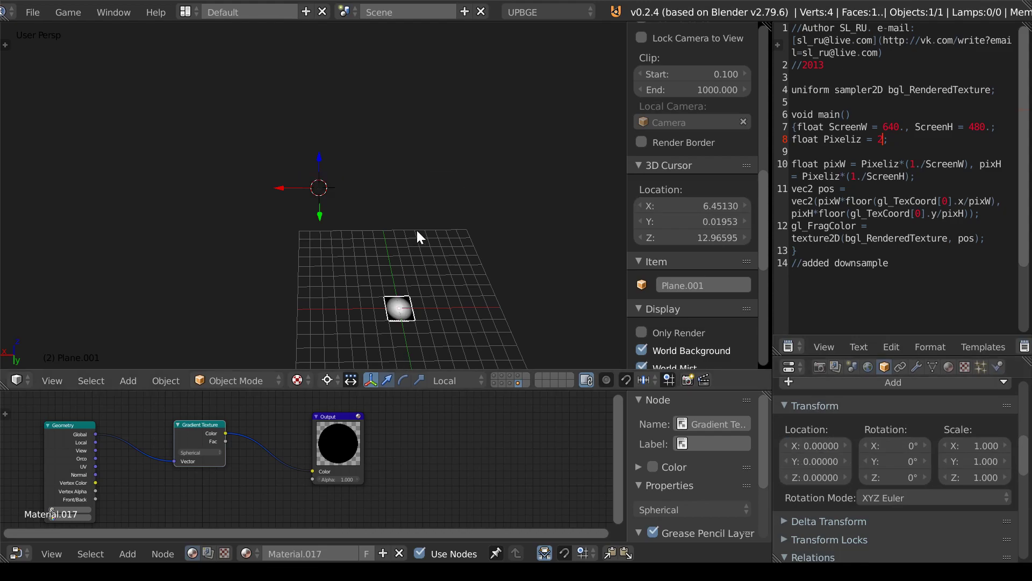
key(shift+f)
key(w)
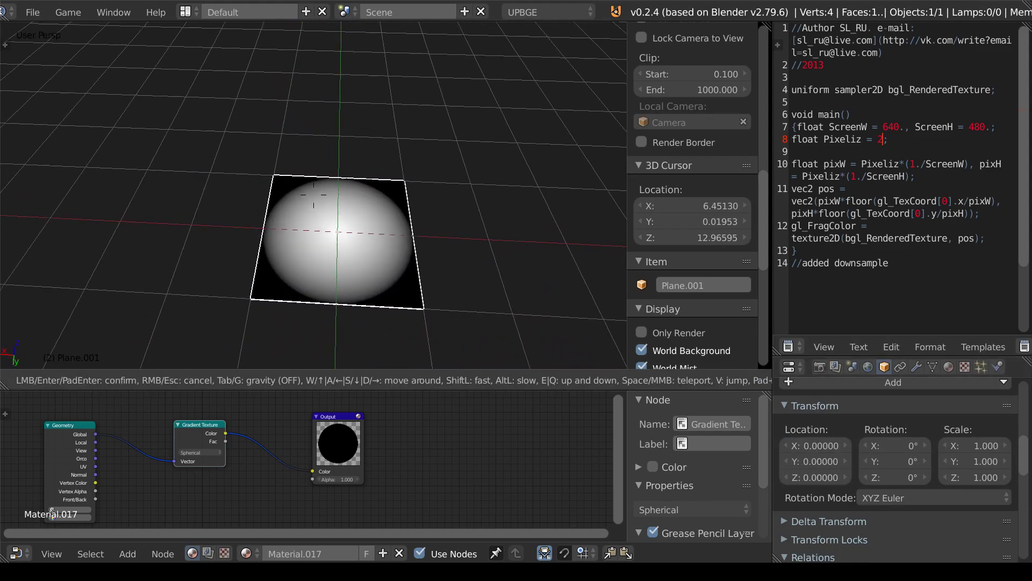
Insert a Math node on the link to Output and set its operation to Sine.
key(w)
click(318, 199)
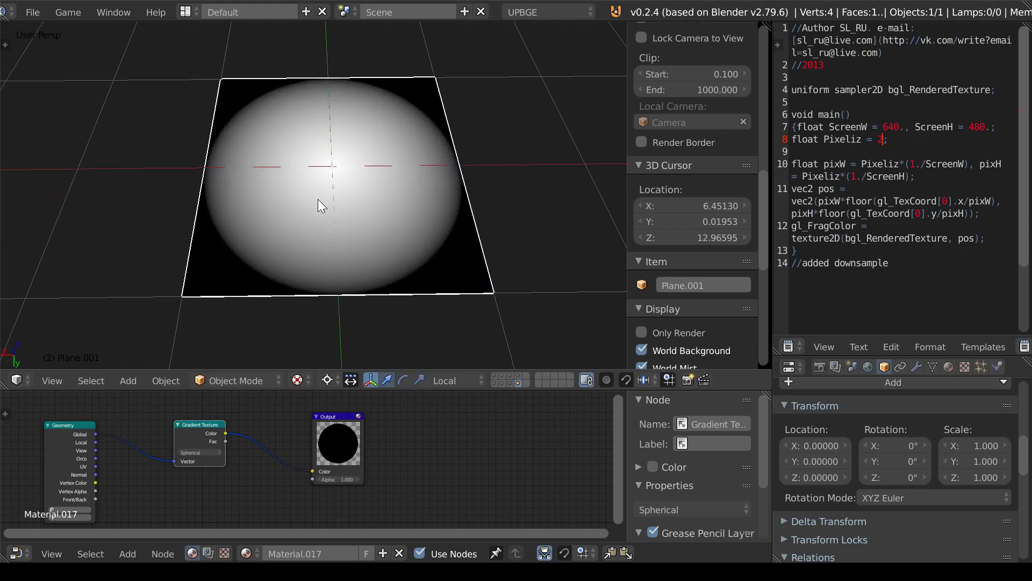
scroll(195, 447, down, 1)
middle_drag(223, 468, 247, 469)
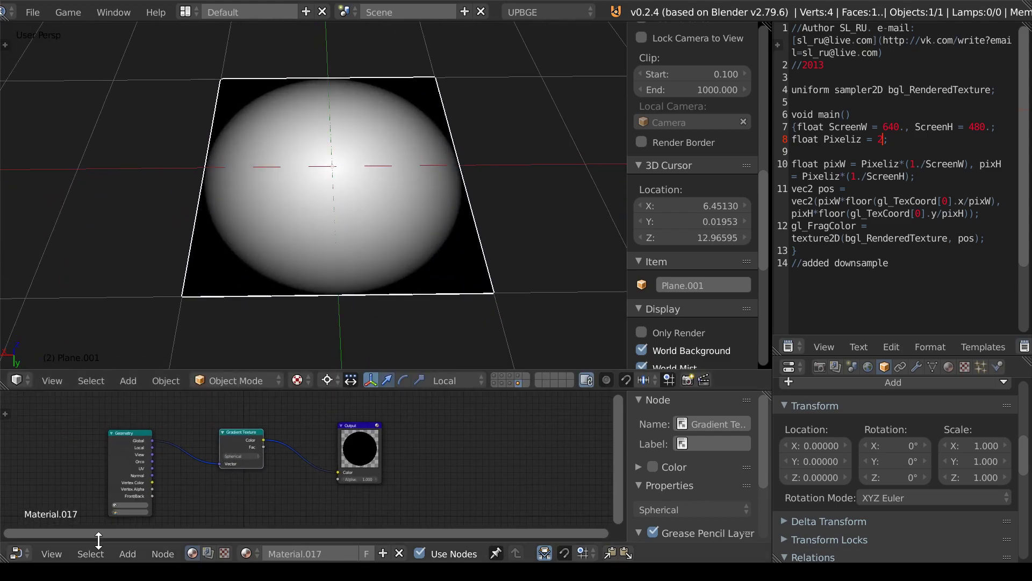
click(127, 551)
mouse_move(186, 456)
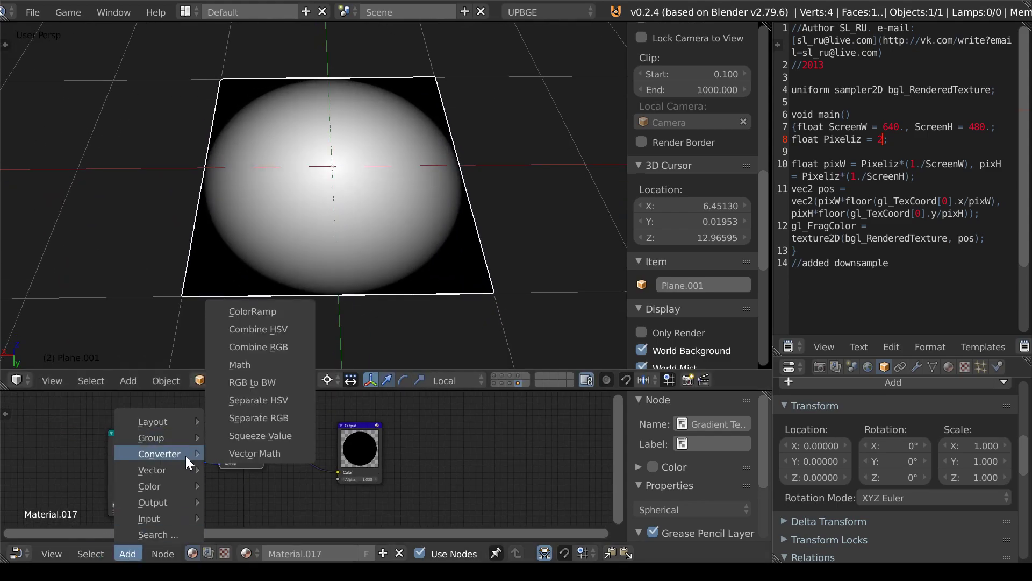
click(280, 365)
click(291, 445)
click(314, 458)
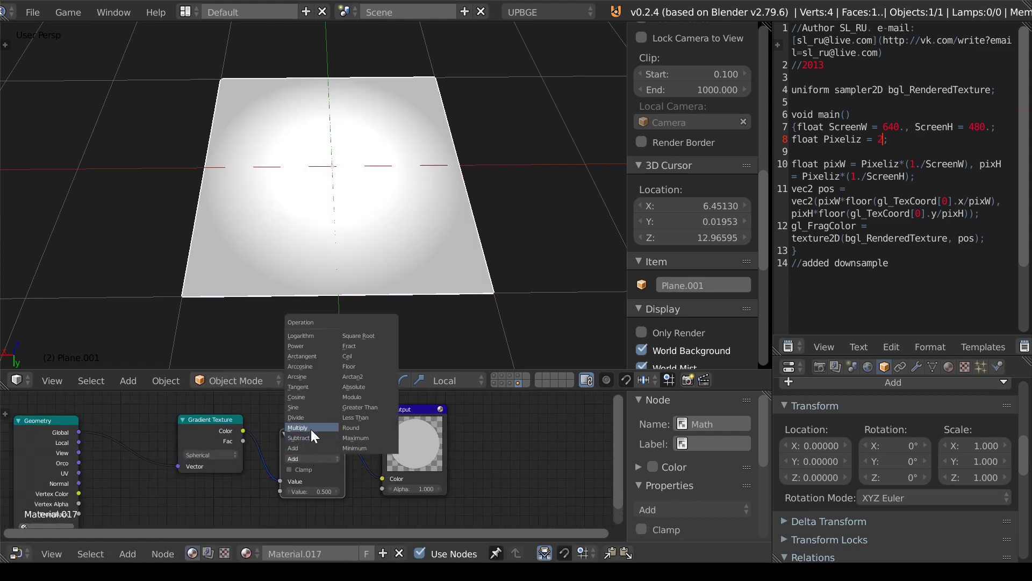
click(305, 404)
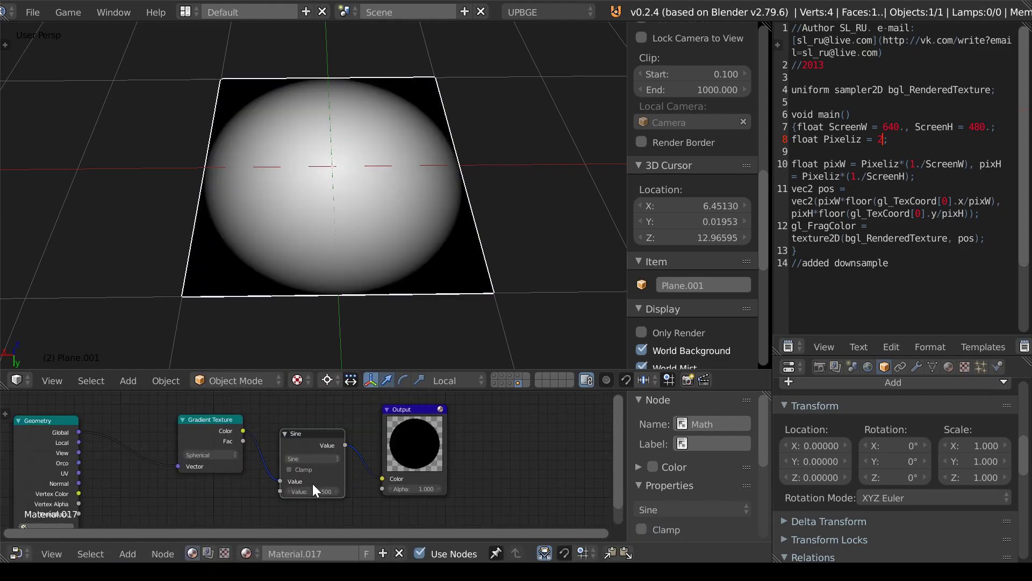
Duplicate the Sine node and place the copy on the link before it.
key(shift+d)
click(317, 421)
click(301, 449)
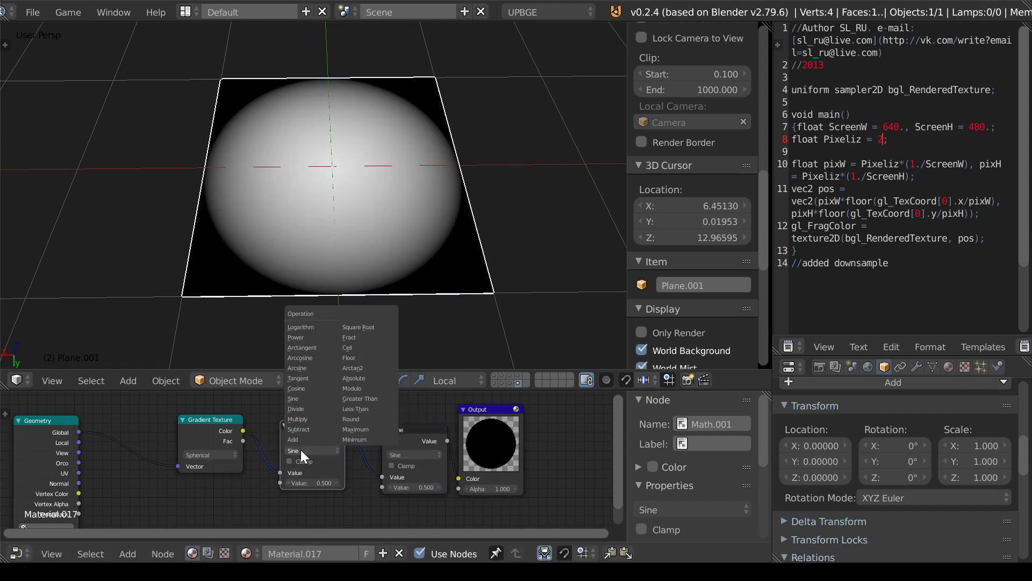
Switch the copied Math node to Multiply and try multipliers of 2, 3 and 4.
click(321, 420)
click(311, 482)
text(2)
key(Return)
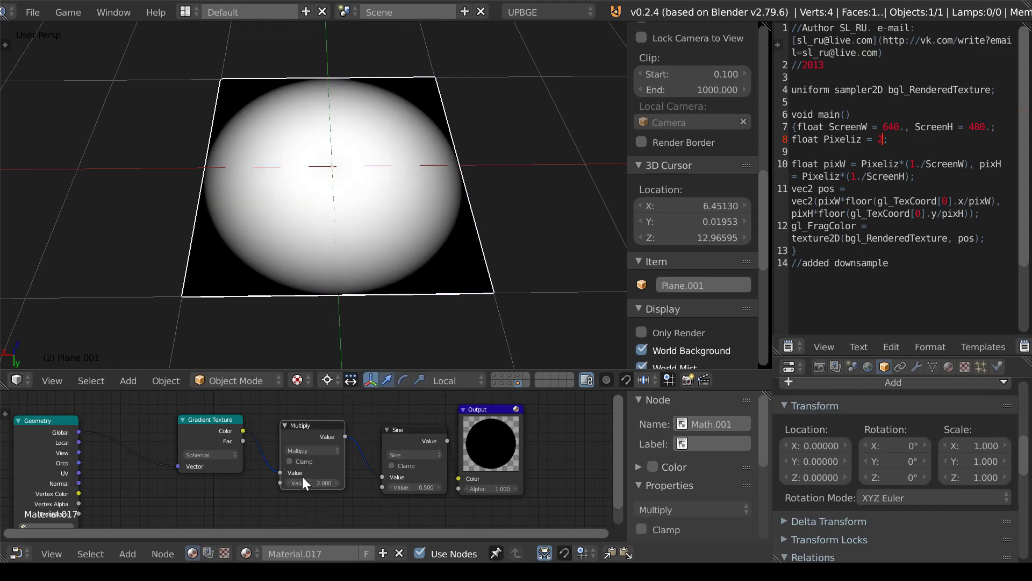
text(3)
key(Return)
click(328, 485)
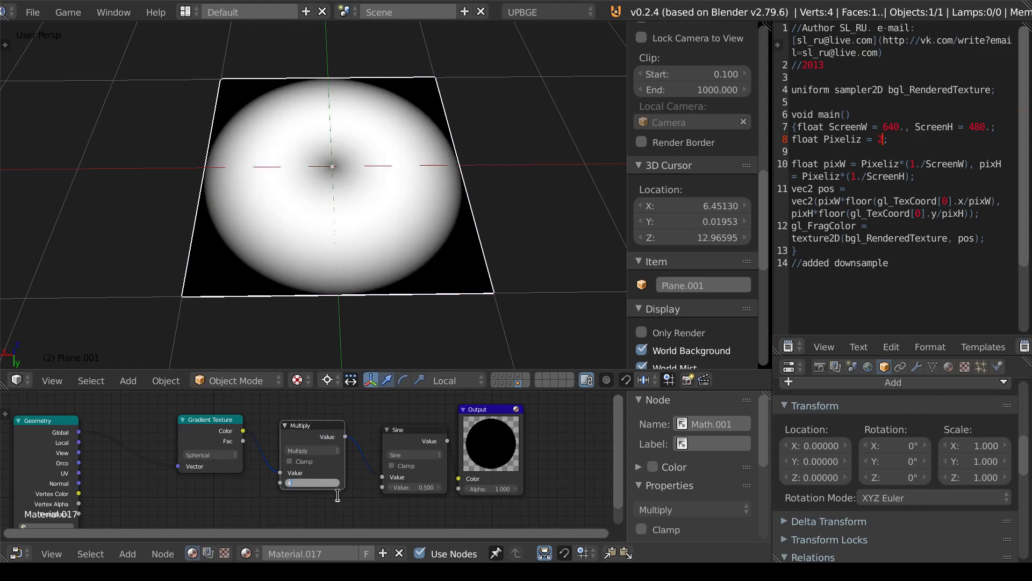
text(4)
key(Return)
Raise the multiplier to 12, then to 22 for more concentric rings.
click(312, 483)
text(12)
key(Return)
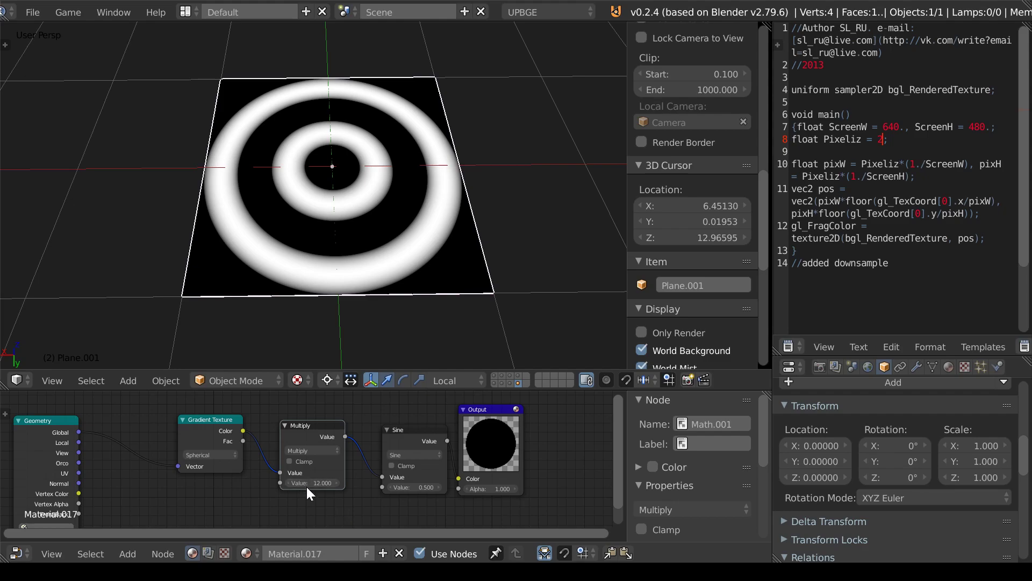
click(321, 484)
text(22)
key(Return)
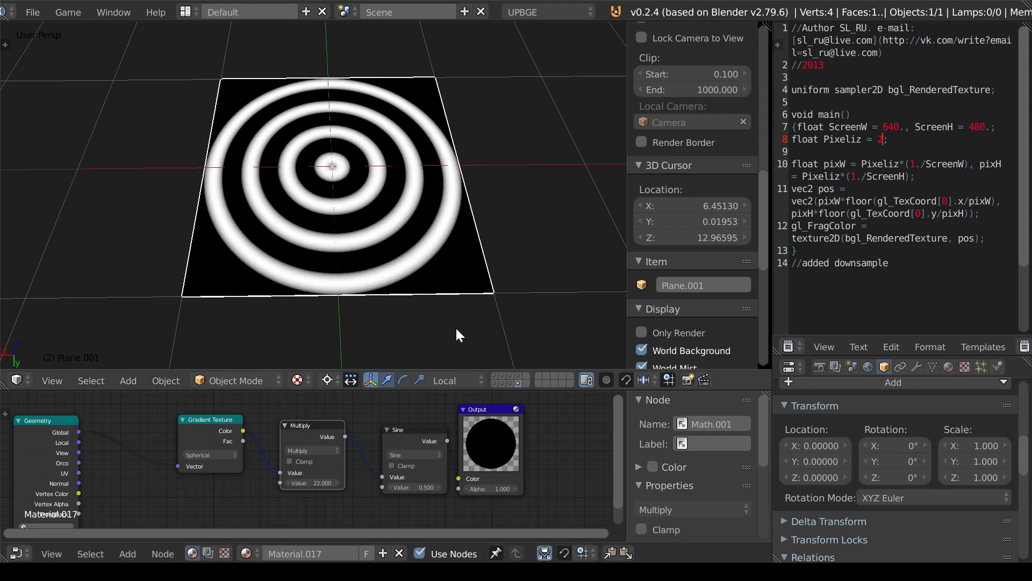
Pan the node tree and move the Geometry node further left.
scroll(181, 449, down, 3)
middle_drag(186, 466, 297, 459)
drag(212, 437, 114, 437)
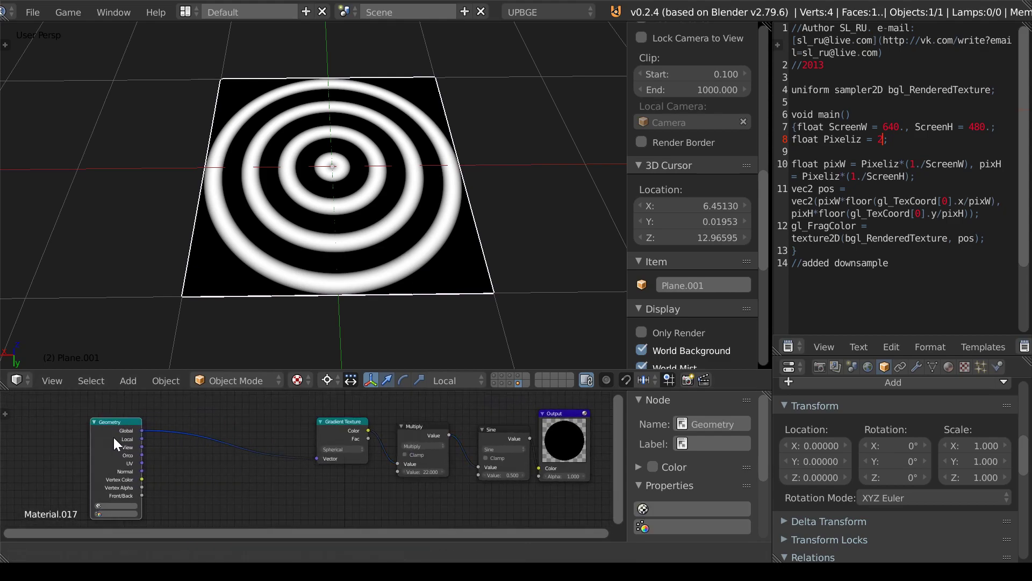
click(128, 553)
mouse_move(154, 460)
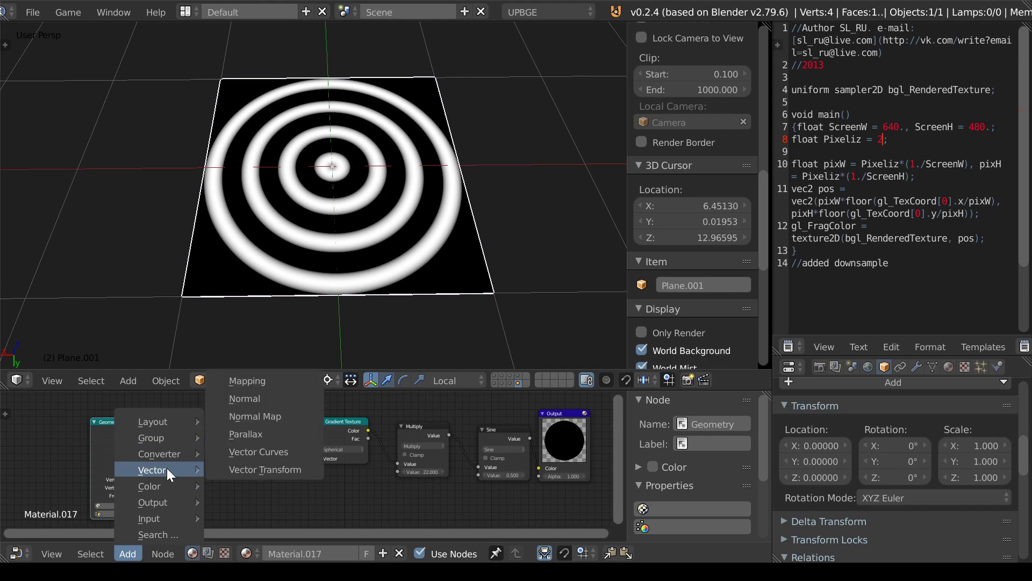
Insert a Mapping node on the Geometry link with Scale X, Y and Z set to 2.
click(235, 381)
click(171, 407)
scroll(231, 445, up, 2)
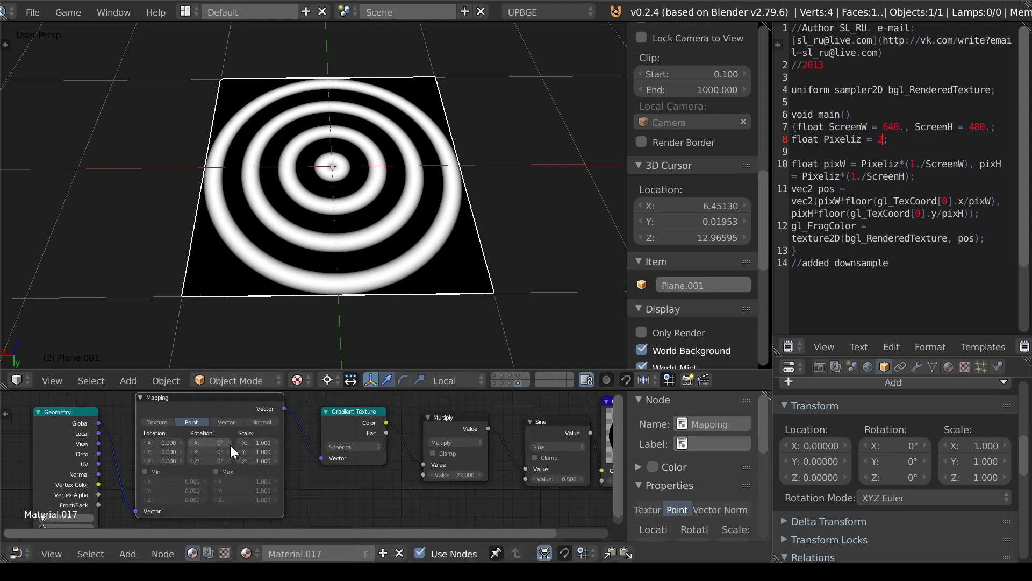
click(253, 441)
text(2)
key(Return)
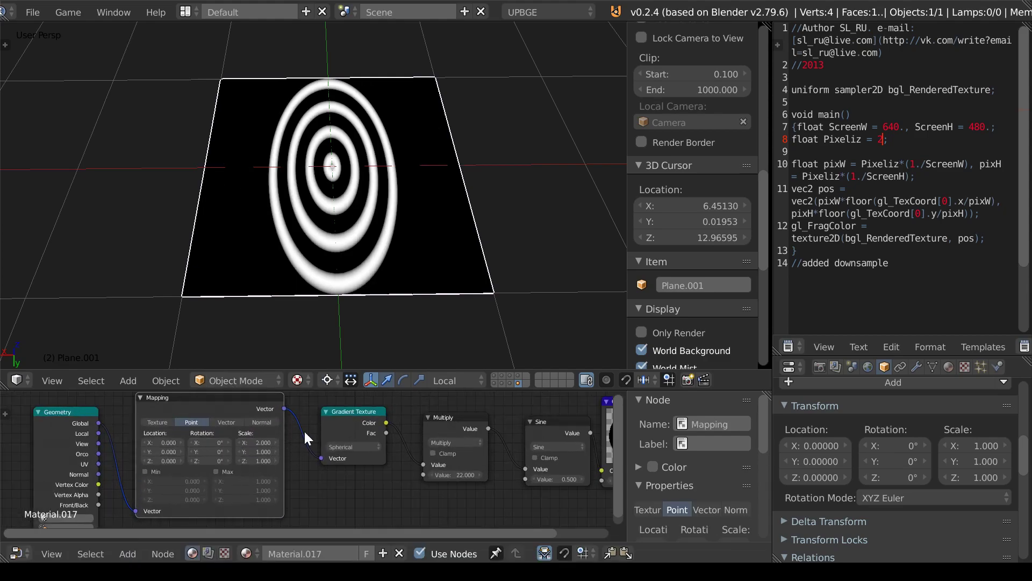
click(258, 452)
text(2)
key(Return)
click(275, 461)
text(2)
key(Return)
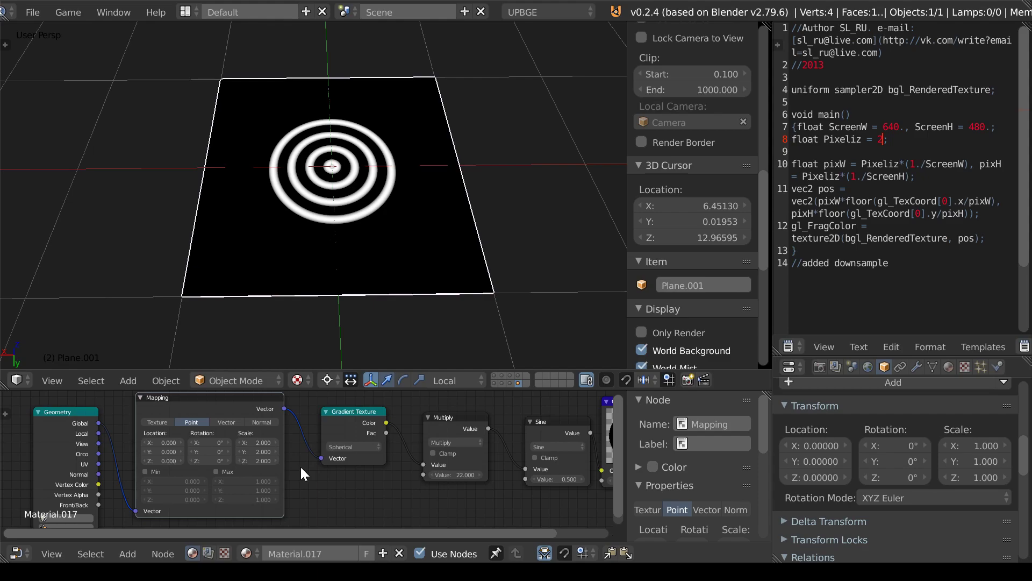
Pan the node tree and shift the Geometry node further left.
scroll(300, 465, down, 3)
scroll(242, 463, up, 2)
scroll(269, 483, down, 1)
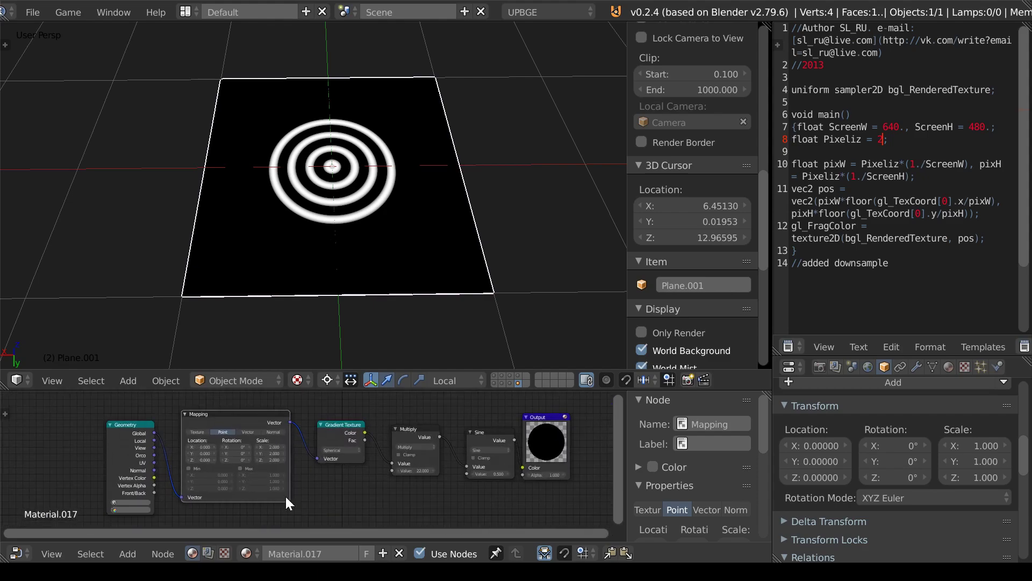
middle_drag(286, 495, 357, 473)
drag(192, 430, 145, 432)
scroll(146, 432, down, 3)
scroll(144, 431, down, 1)
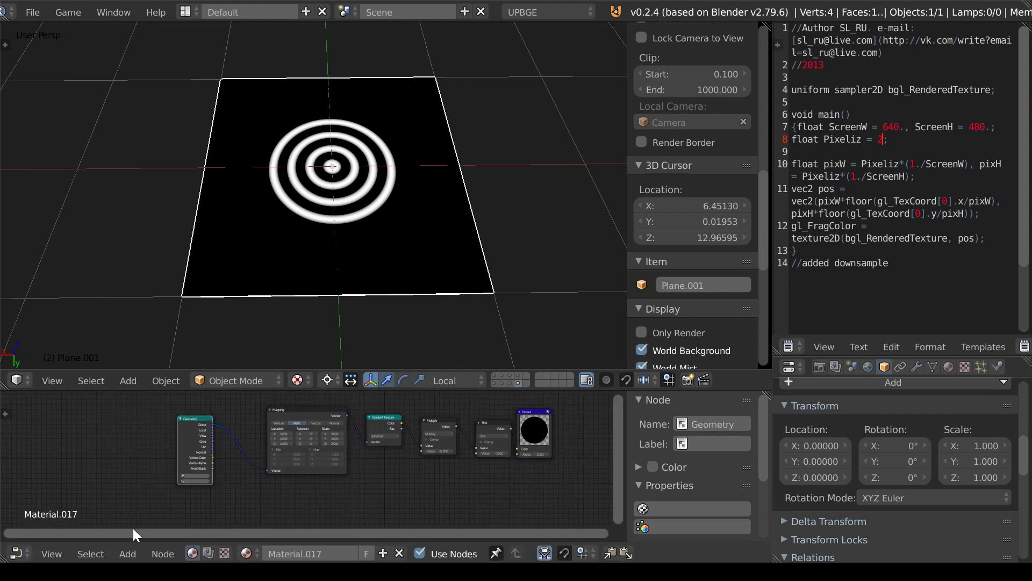
Add a Time input node below the node tree.
click(127, 553)
mouse_move(156, 518)
click(273, 498)
click(281, 496)
mouse_move(281, 496)
middle_down()
mouse_move(194, 494)
mouse_move(286, 477)
middle_up()
scroll(194, 495, up, 6)
Insert a Vector Math node between Mapping and Gradient Texture, feeding Time into its second vector.
scroll(228, 449, down, 2)
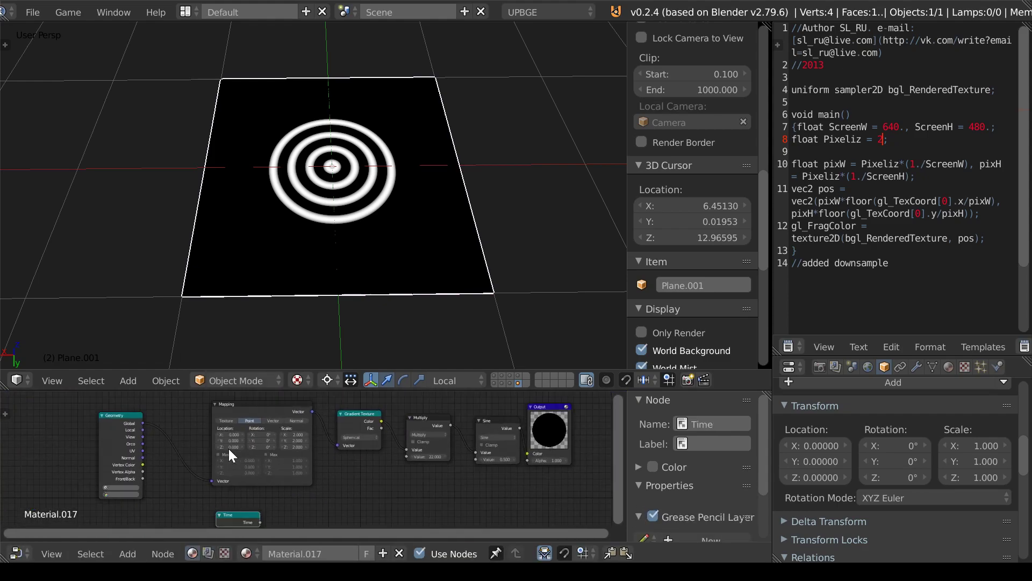
drag(229, 410, 188, 410)
click(128, 553)
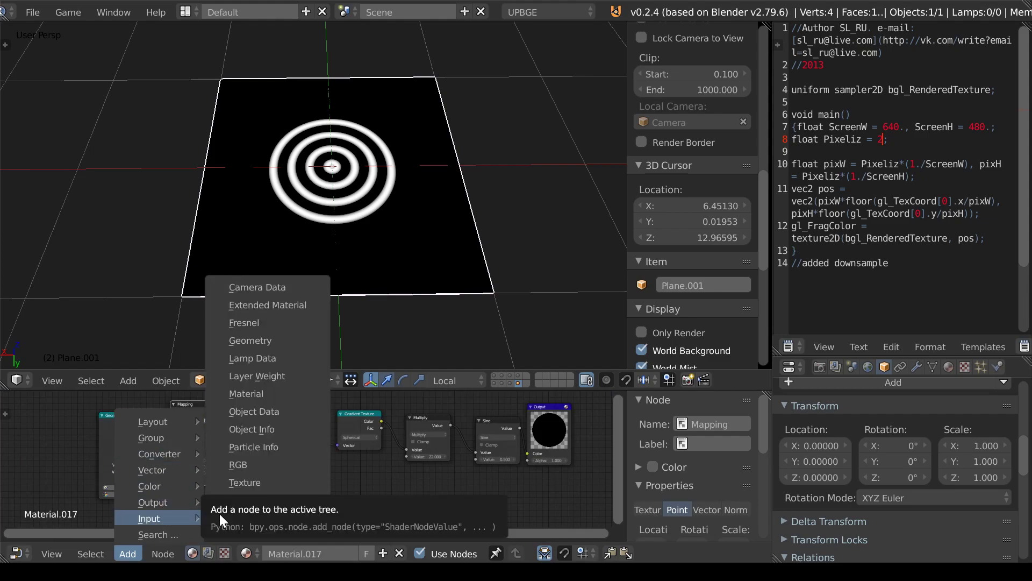
click(286, 454)
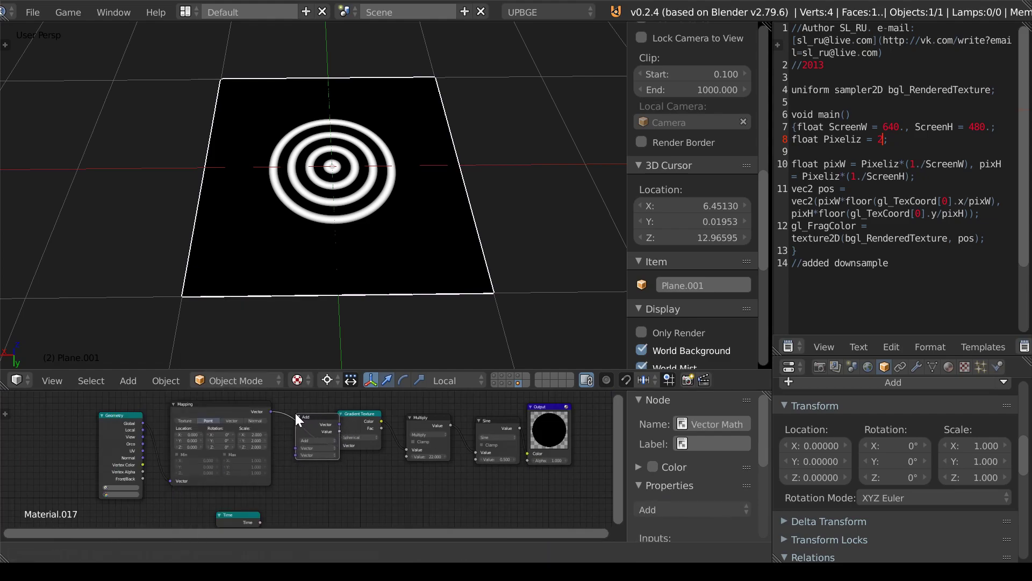
click(297, 413)
drag(251, 520, 264, 515)
drag(298, 453, 298, 454)
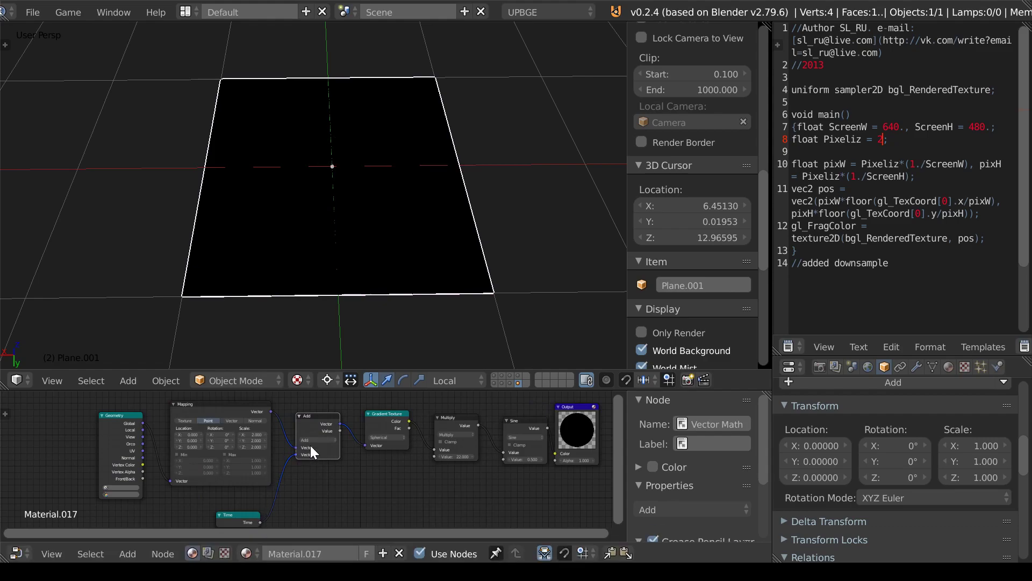
Switch the Vector Math node to Multiply and test the concentric rings in-game.
scroll(315, 445, up, 2)
click(316, 436)
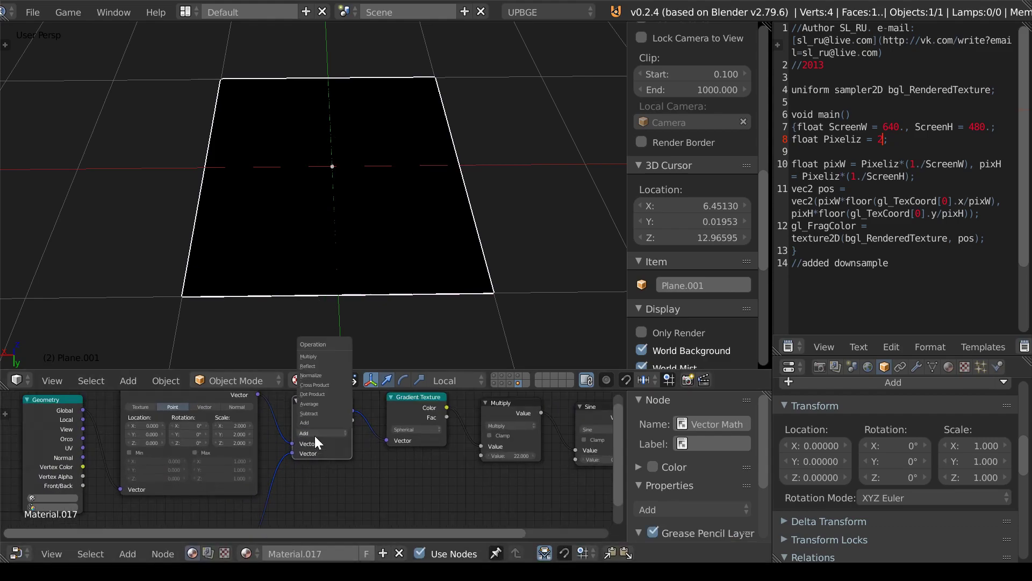
click(317, 360)
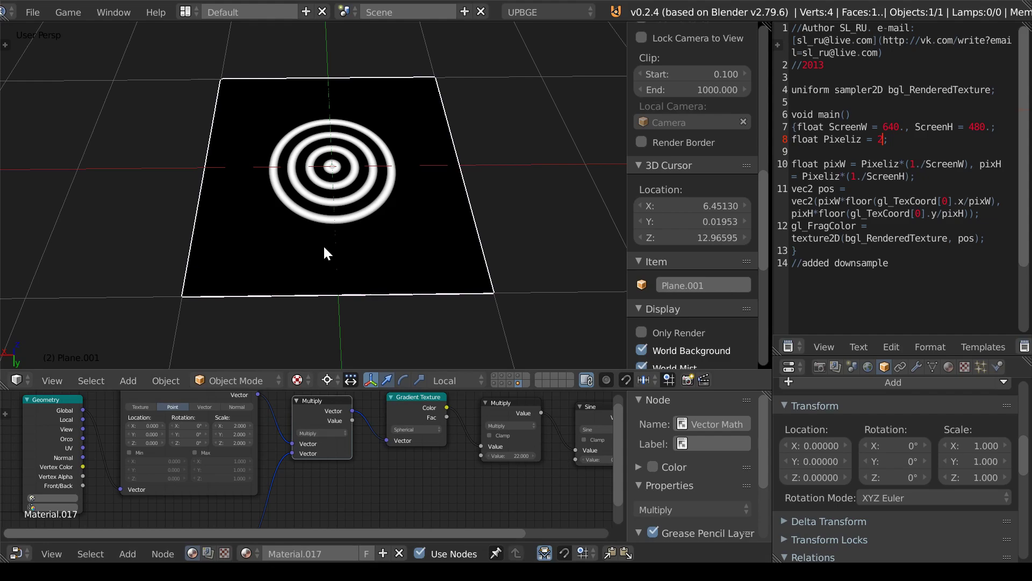
key(p)
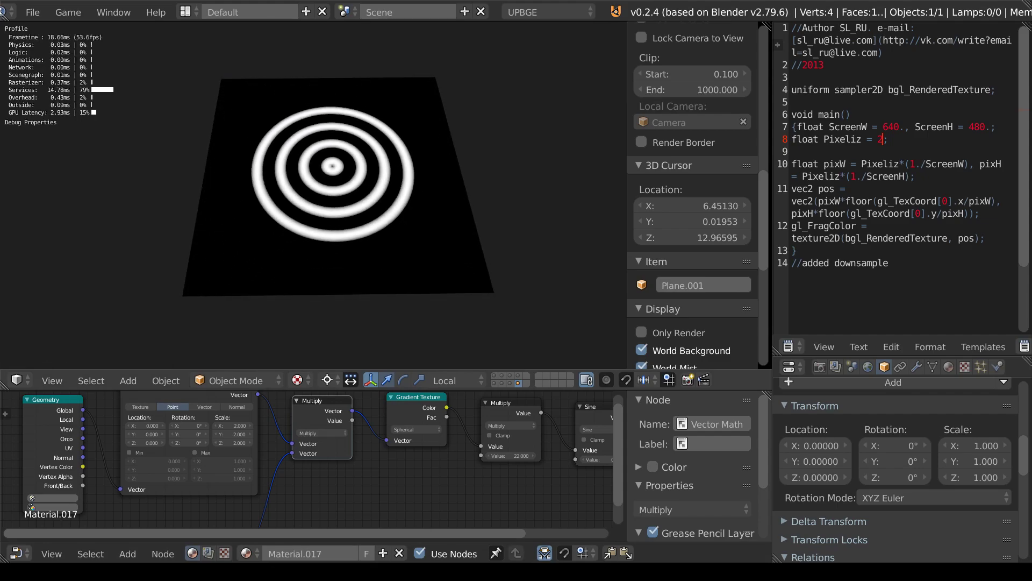
key(Escape)
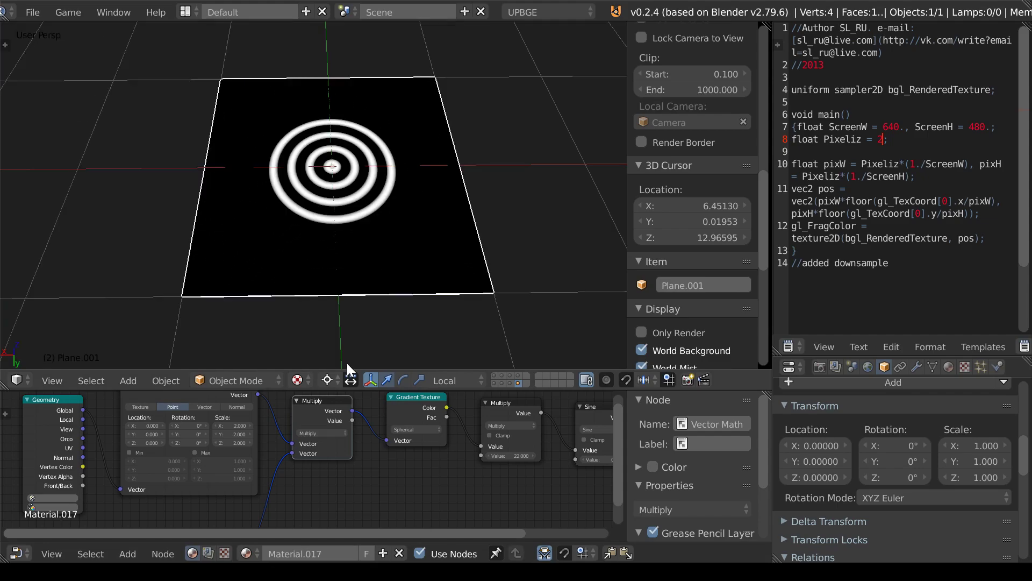
scroll(301, 470, down, 2)
scroll(307, 467, up, 2)
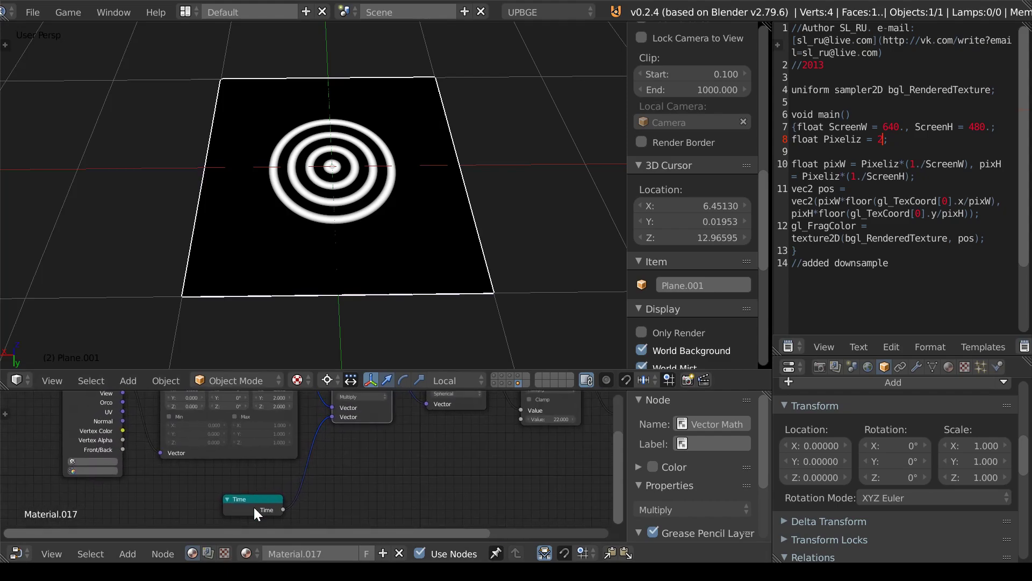
Insert a Sine Math node on the Time link and test the pulsing rings in-game.
drag(253, 505, 218, 496)
scroll(218, 495, down, 1)
click(127, 553)
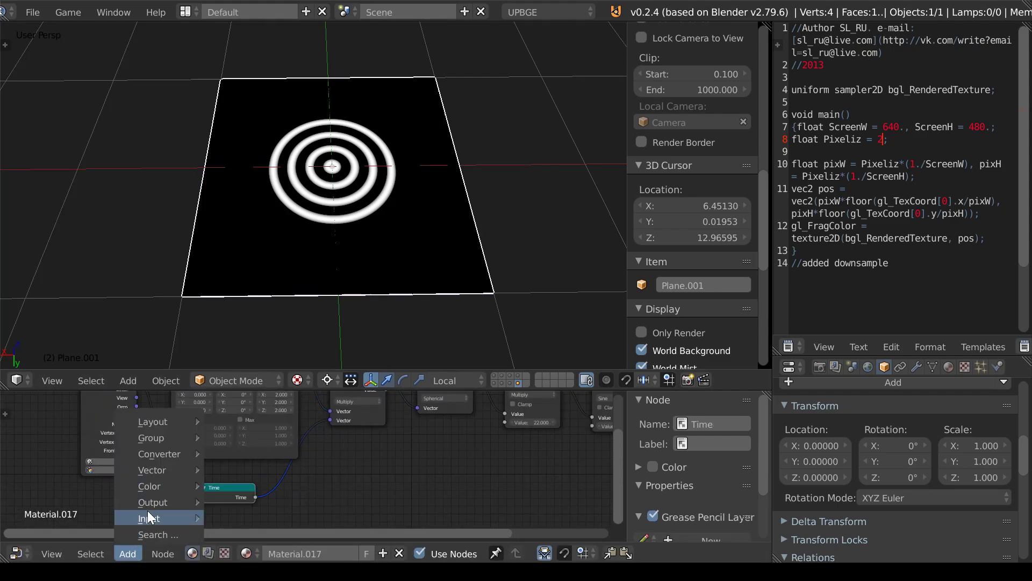
mouse_move(157, 451)
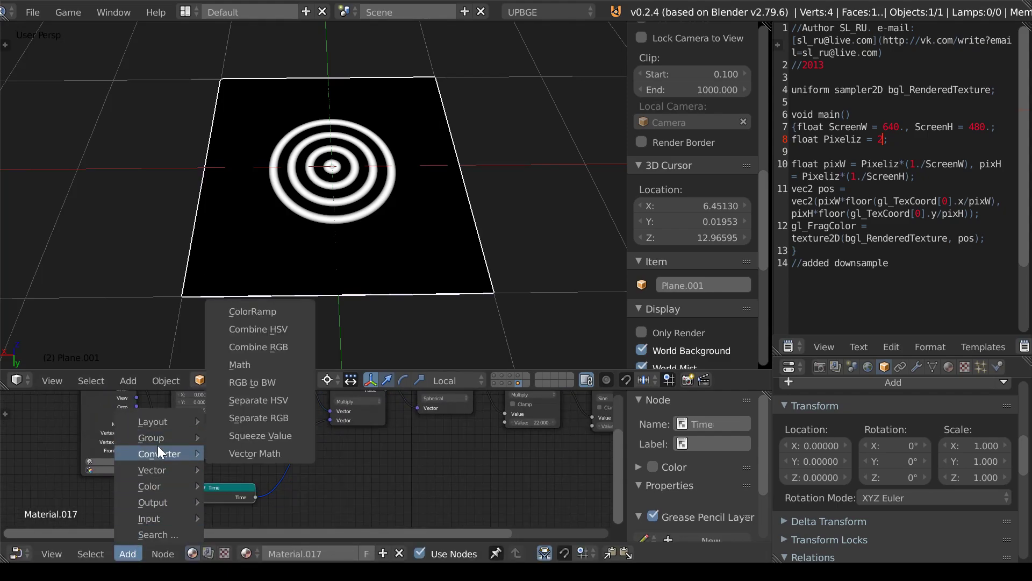
click(272, 359)
click(286, 485)
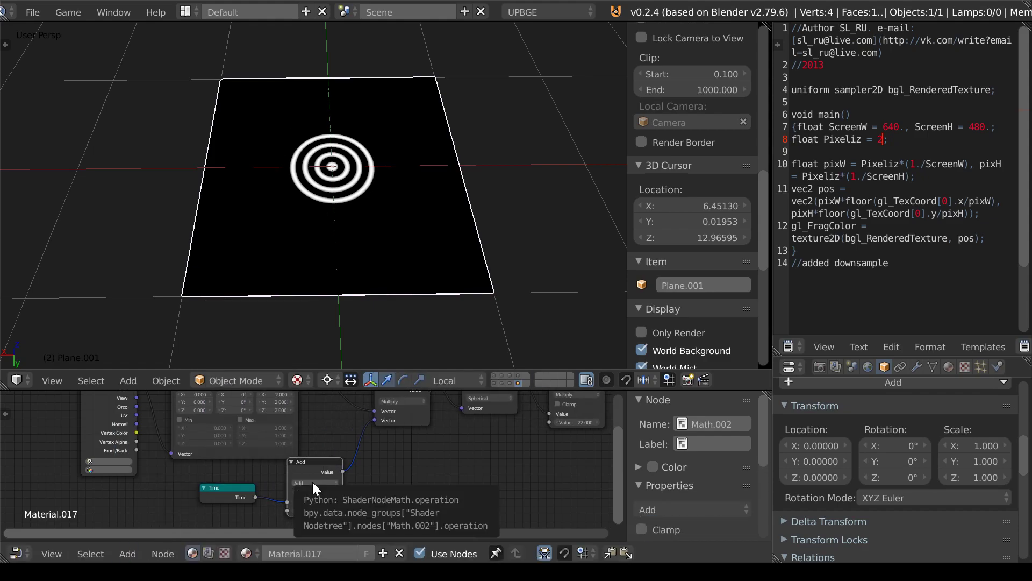
click(312, 479)
click(313, 440)
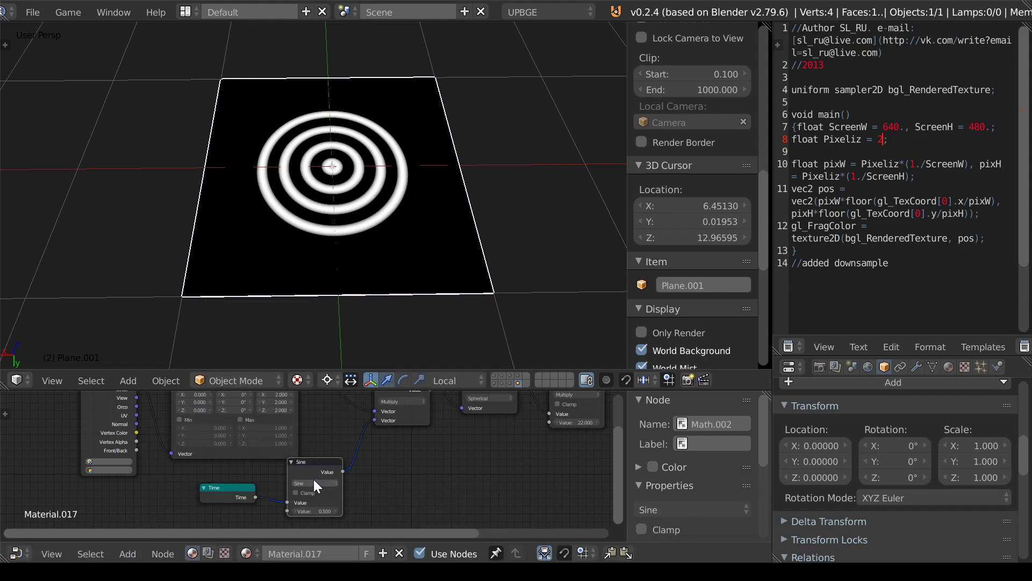
key(p)
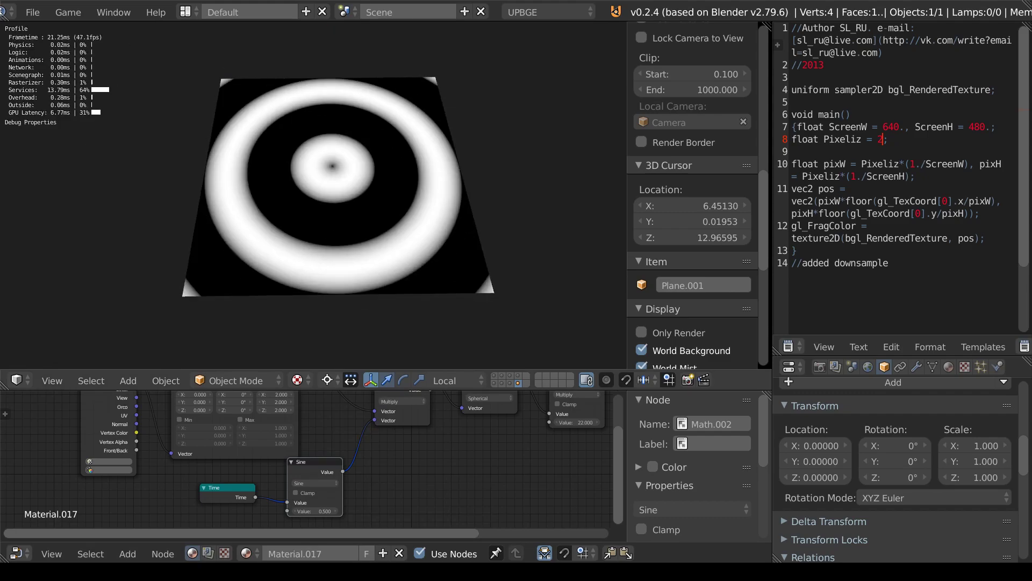
key(Escape)
drag(235, 490, 201, 501)
Duplicate the Sine node onto the link after it and make the copy a Multiply.
key(shift+d)
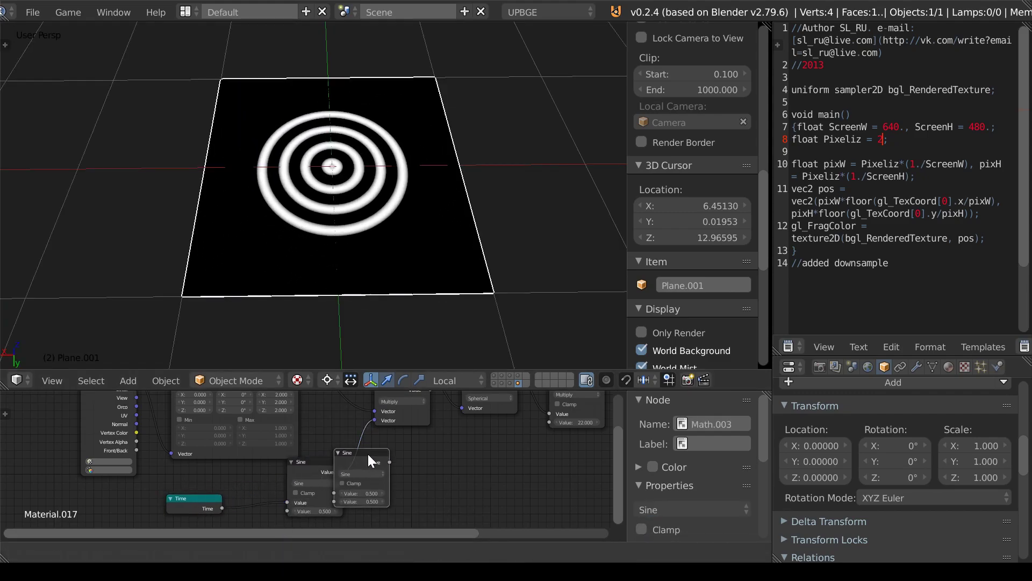
click(390, 456)
click(398, 474)
click(392, 476)
click(402, 473)
click(401, 447)
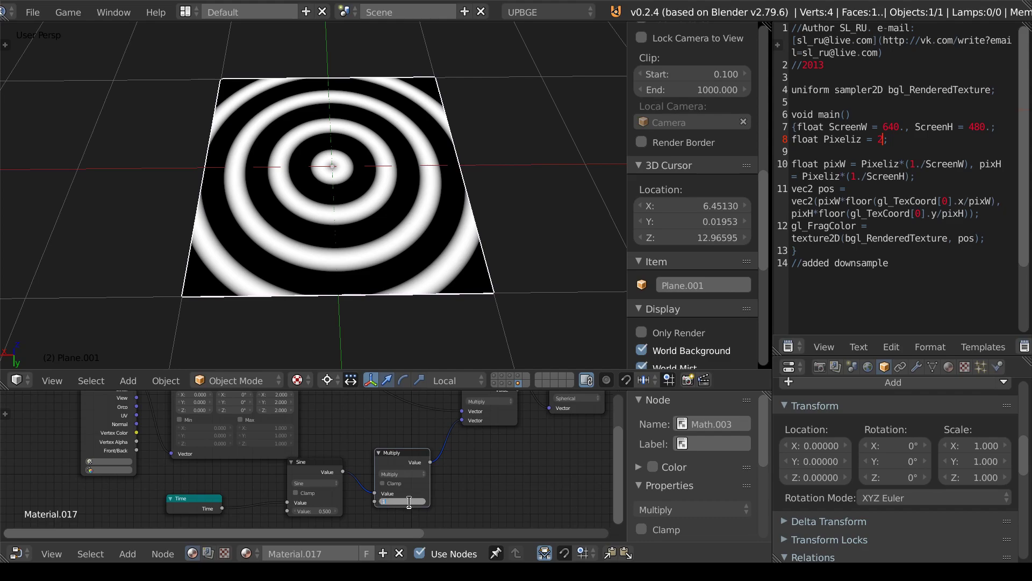
key(Return)
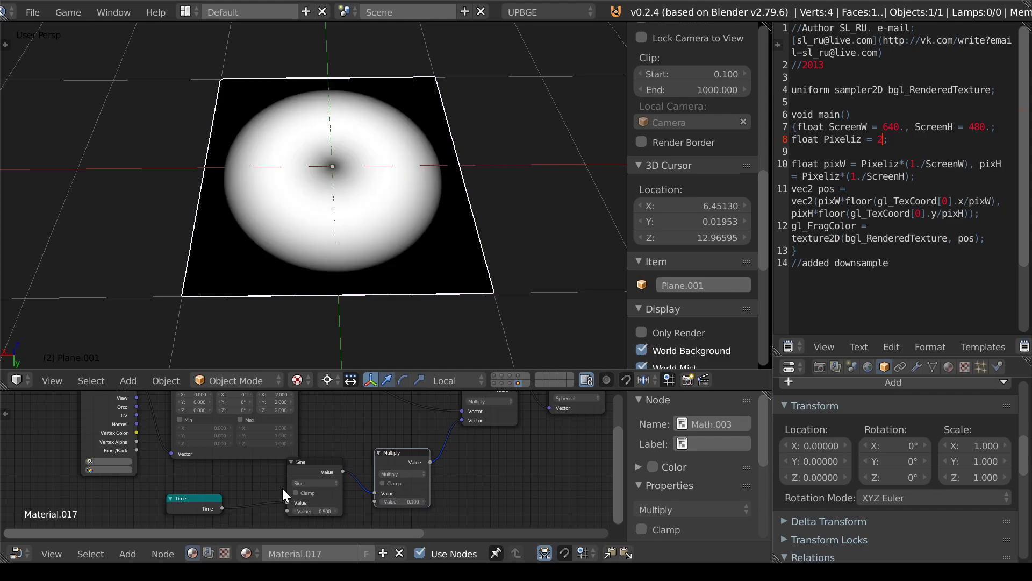
Place another Multiply copy on the Time-to-Sine link, keeping the Mapping scale at 2.
key(shift+d)
click(266, 474)
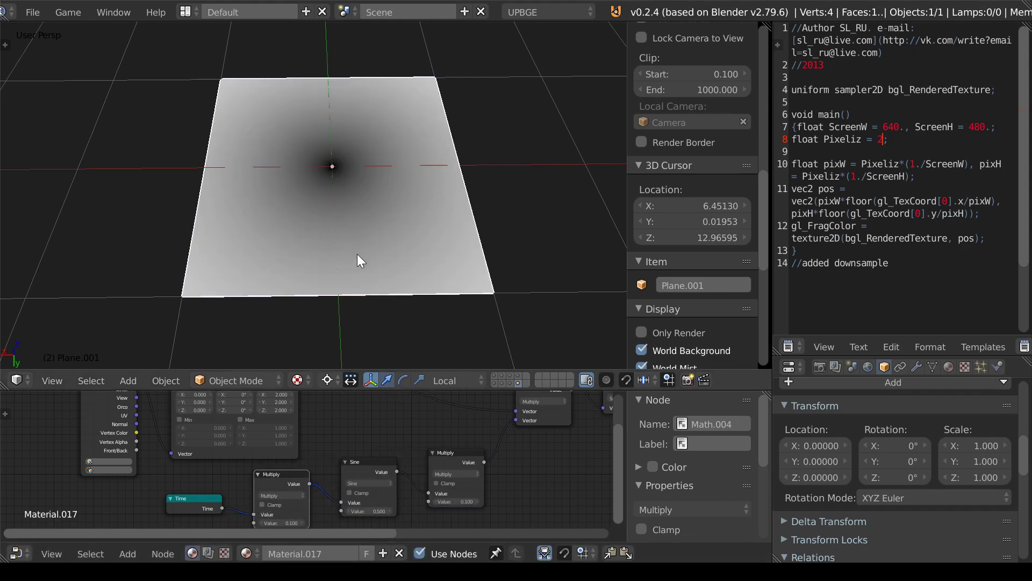
scroll(507, 456, down, 4)
middle_drag(272, 465, 288, 490)
scroll(289, 468, up, 4)
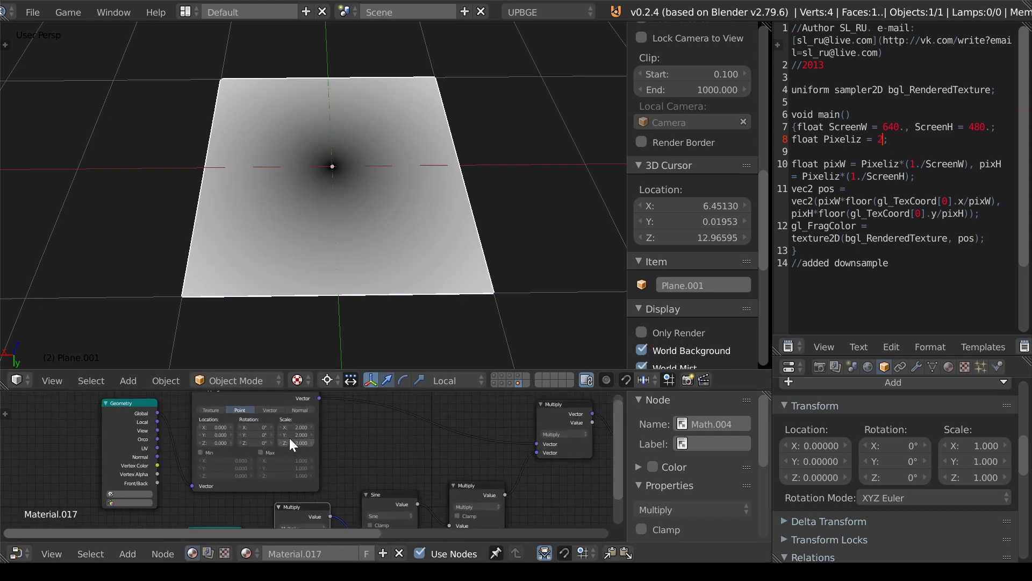
key(Return)
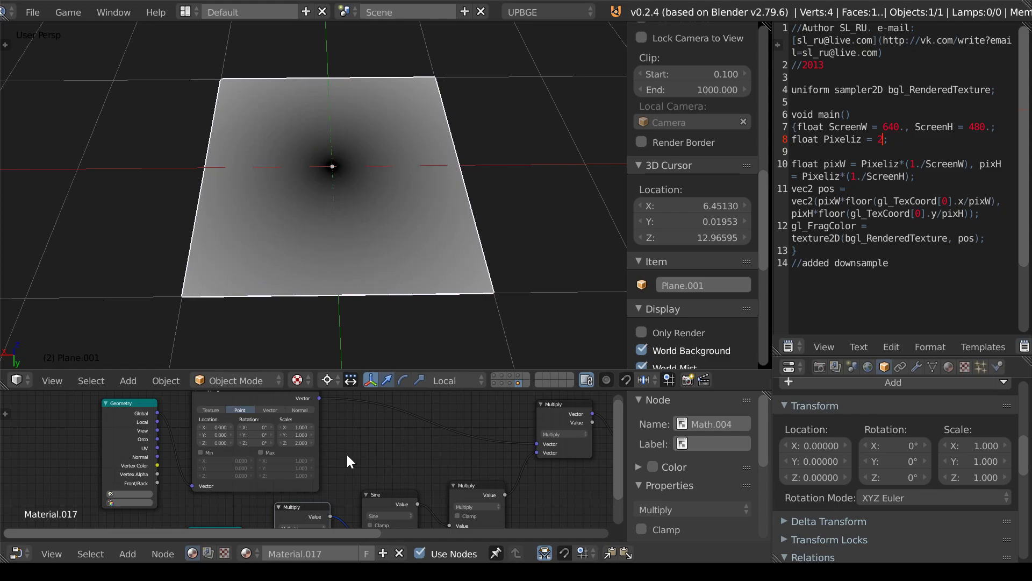
key(ctrl+z)
key(ctrl+z)
Raise the post-Sine multiplier to 1.000 and run the game.
scroll(357, 469, down, 1)
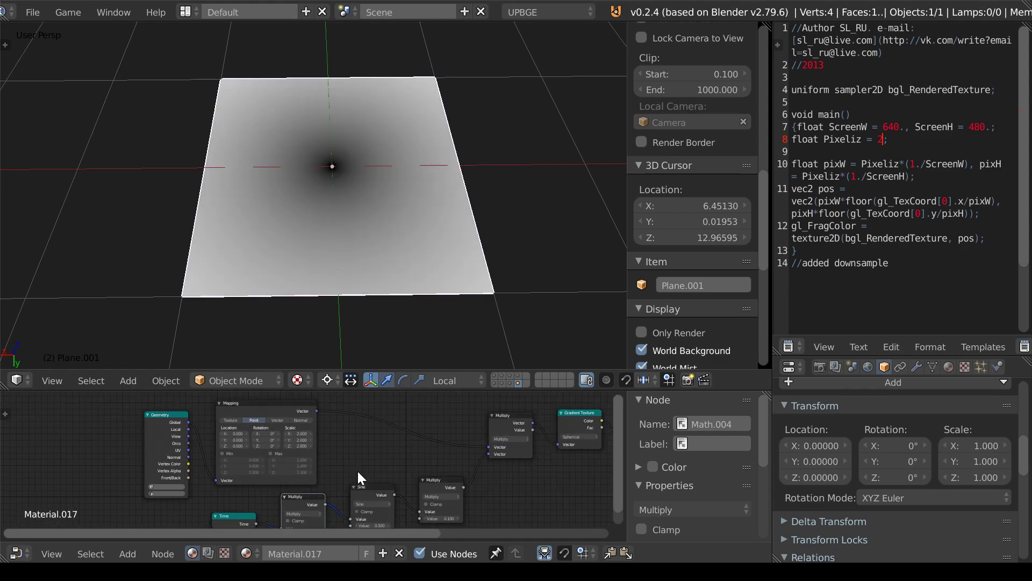
shift+scroll(357, 472, down, 2)
scroll(306, 454, up, 1)
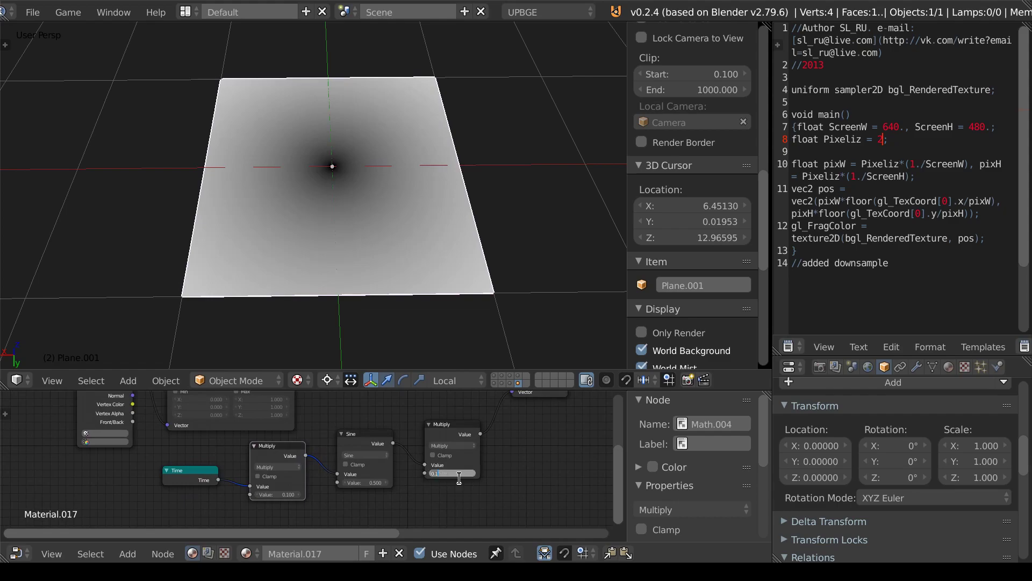
drag(452, 474, 457, 474)
scroll(328, 215, down, 10)
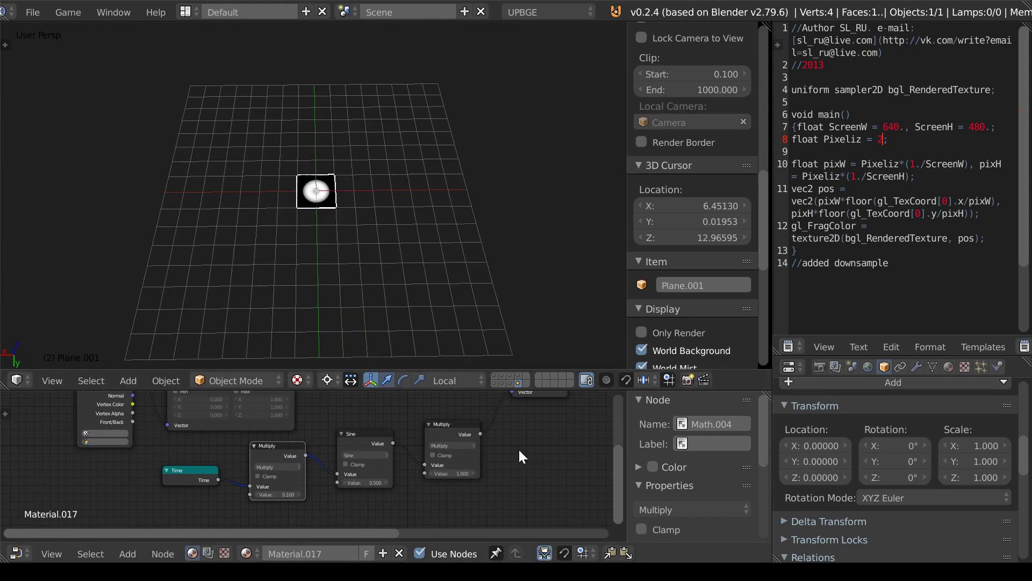
scroll(510, 428, down, 1)
middle_drag(511, 428, 353, 476)
scroll(337, 470, up, 2)
scroll(324, 258, up, 10)
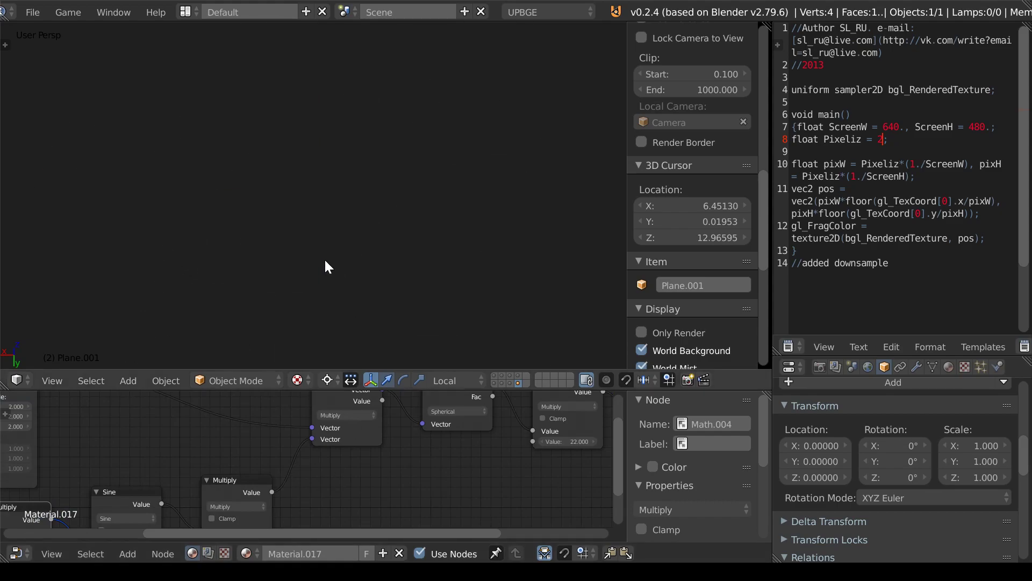
key(p)
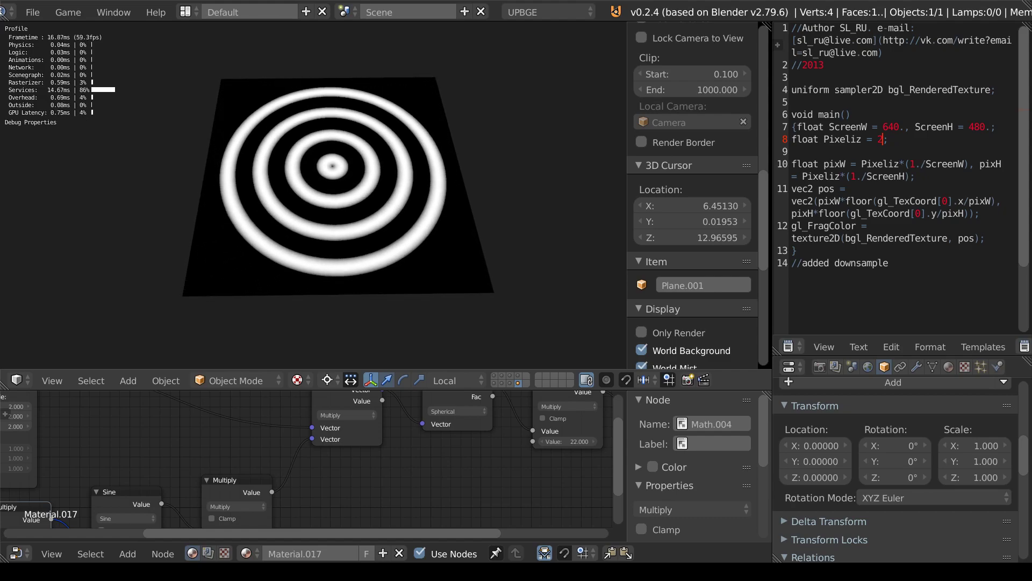
Raise the pre-Sine Time multiplier to 4.000 and test the faster pulsing in-game.
key(Escape)
scroll(274, 497, down, 2)
middle_drag(275, 497, 478, 426)
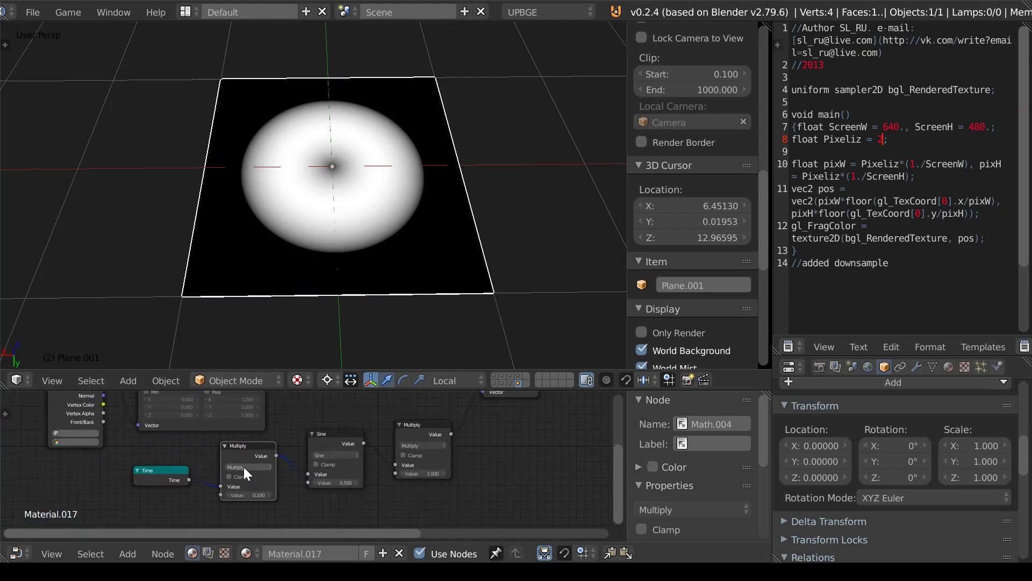
drag(246, 494, 342, 495)
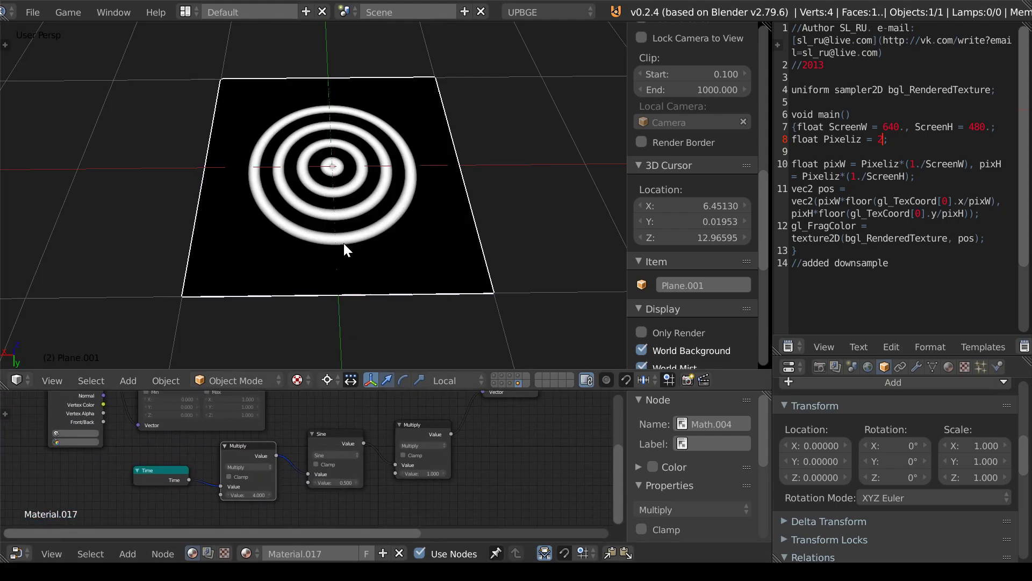
key(p)
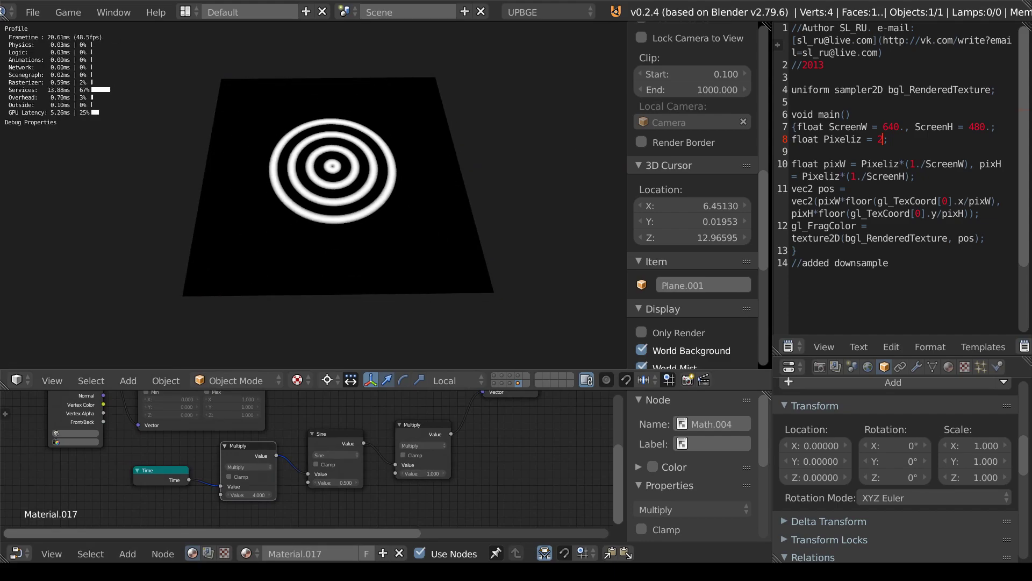
key(Escape)
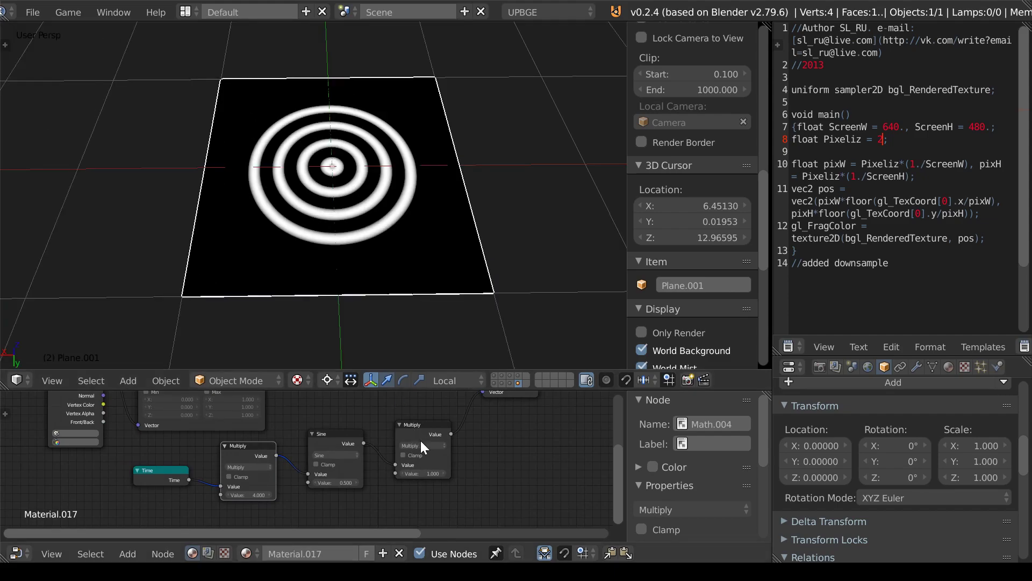
Set the post-Sine multiplier to 2, test it in-game, and duplicate the Multiply node.
click(428, 473)
text(2)
key(Return)
key(p)
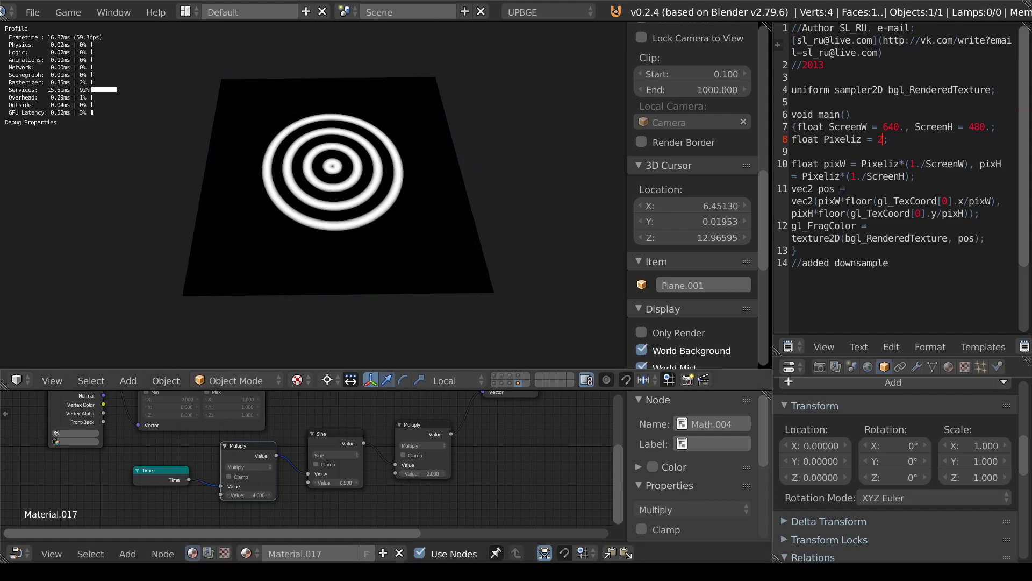
key(Escape)
middle_drag(419, 435, 256, 457)
key(shift+d)
Turn the copied node into an Add after the post-Sine Multiply and test in-game.
click(343, 447)
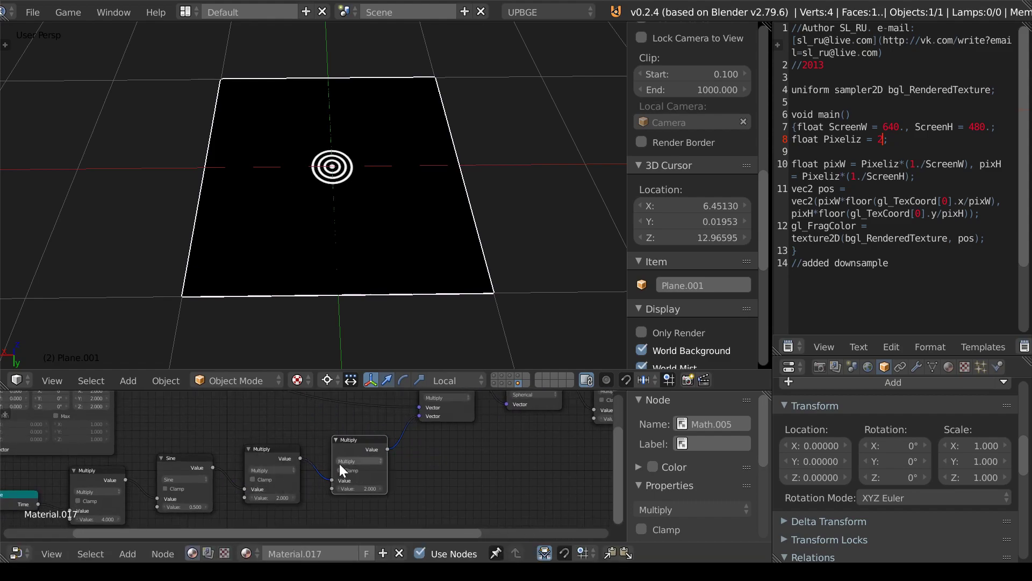
click(359, 461)
key(Return)
click(359, 461)
click(359, 445)
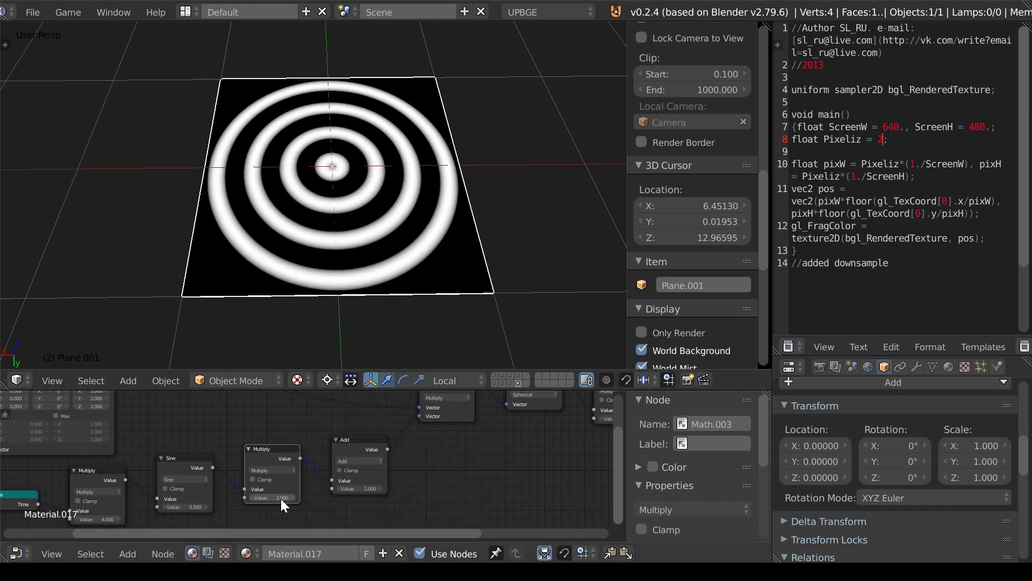
key(Return)
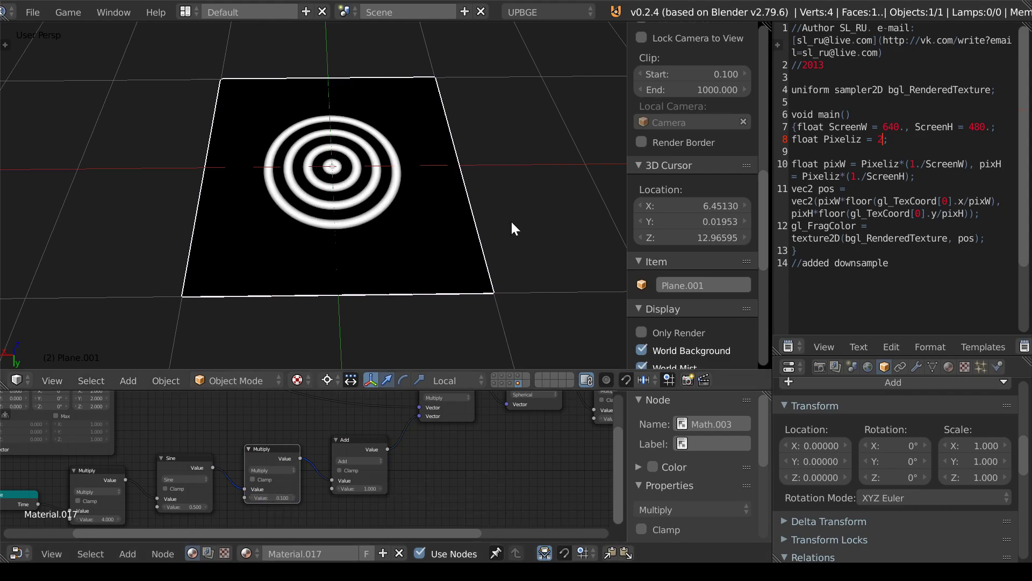
key(p)
key(Escape)
Change the Time multiplier to 22 and run the game to see the effect.
scroll(198, 495, up, 2)
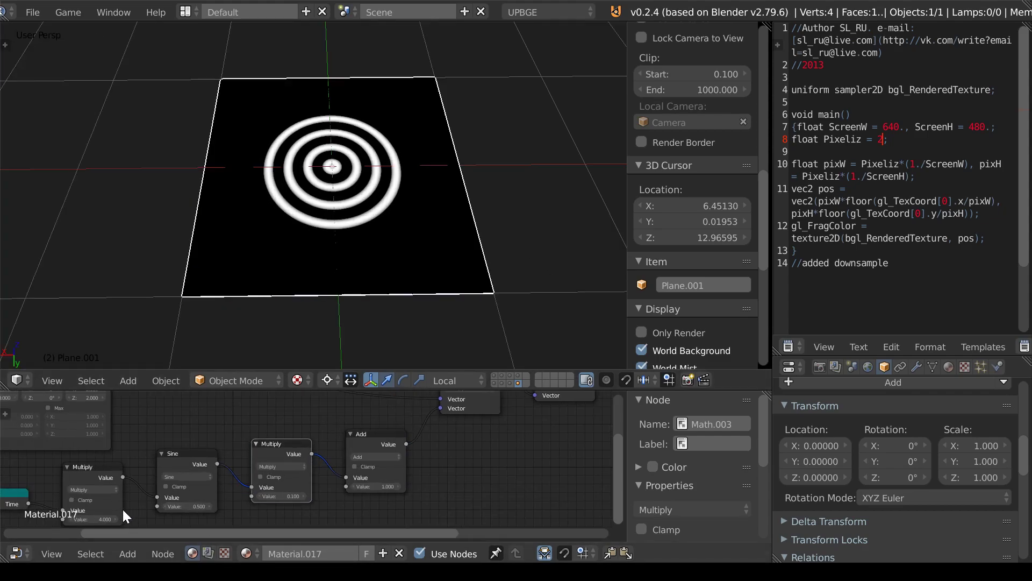
text(2)
key(Return)
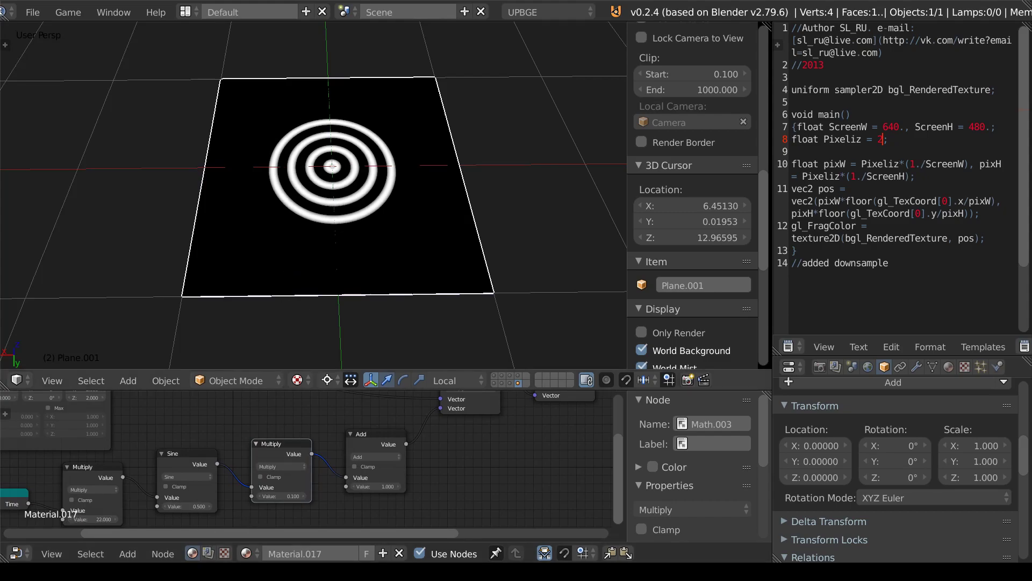
key(p)
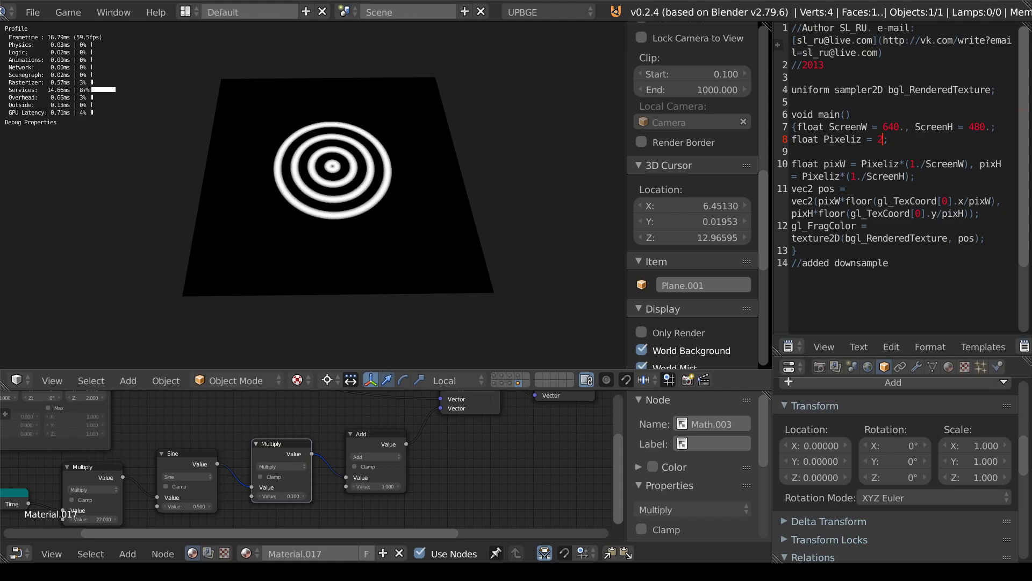
key(Escape)
Line up the Sine, Multiply and Add nodes in a compact row and preview in-game.
scroll(269, 438, down, 5)
middle_drag(268, 450, 358, 453)
drag(309, 457, 297, 469)
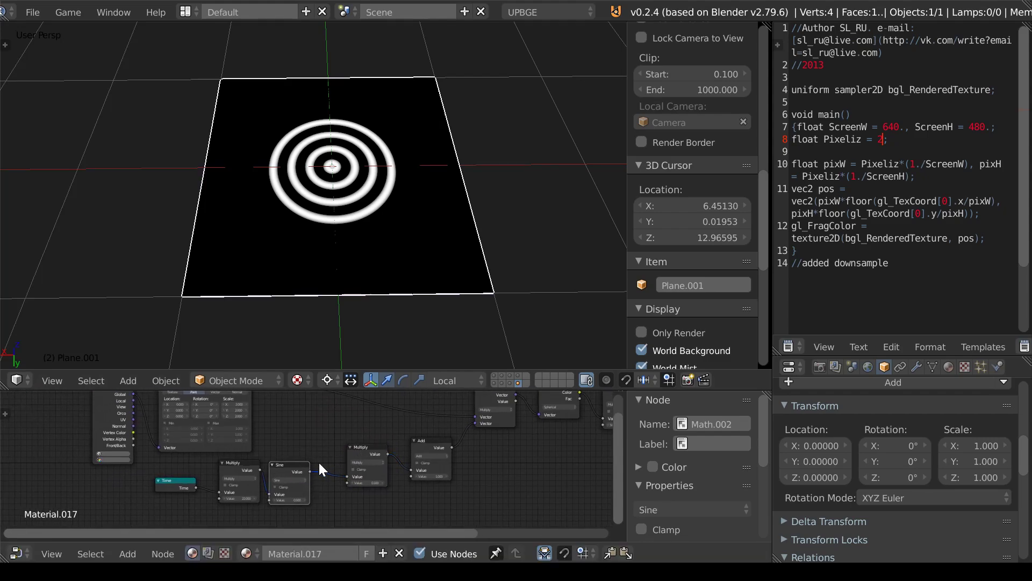
drag(372, 447, 343, 464)
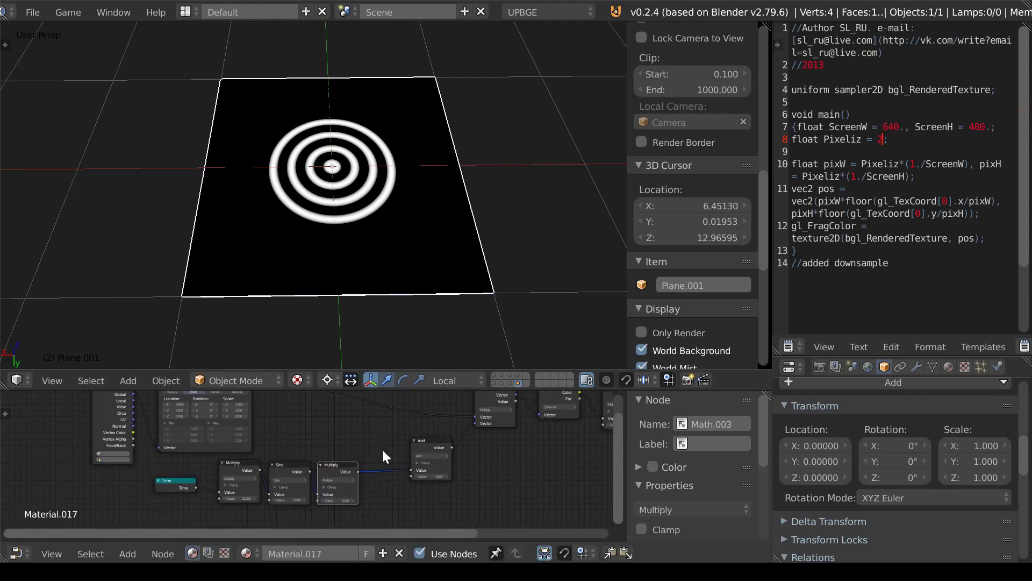
drag(426, 441, 378, 465)
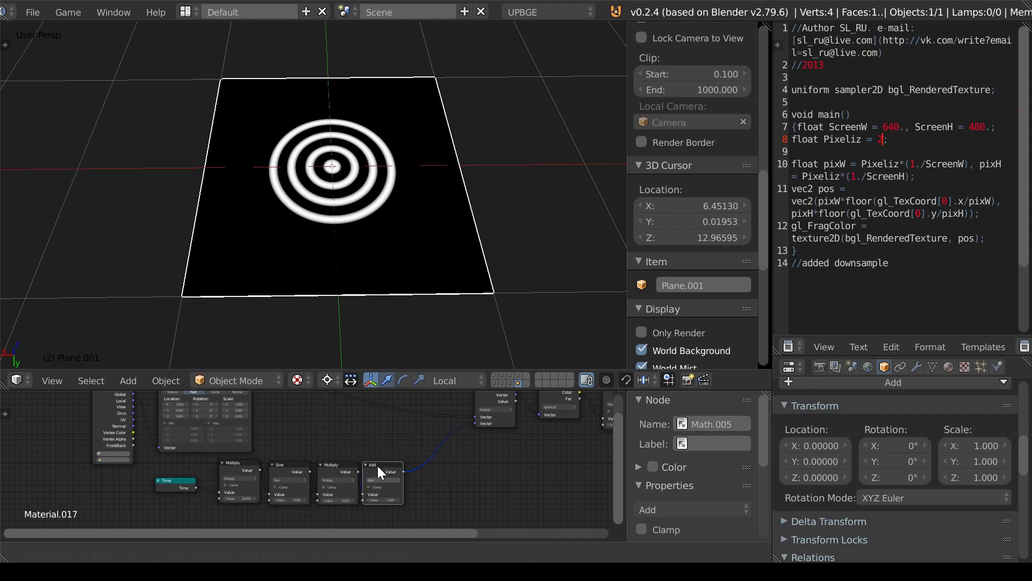
key(p)
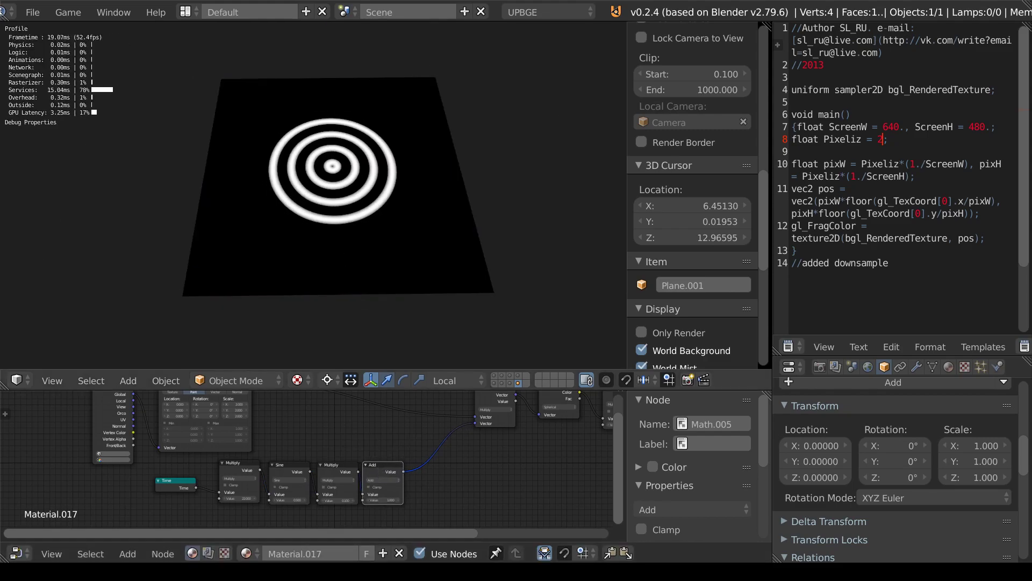
key(Escape)
Duplicate the Spherical Gradient Texture below the original, linking its Fac onward and Geometry into its Vector.
key(m)
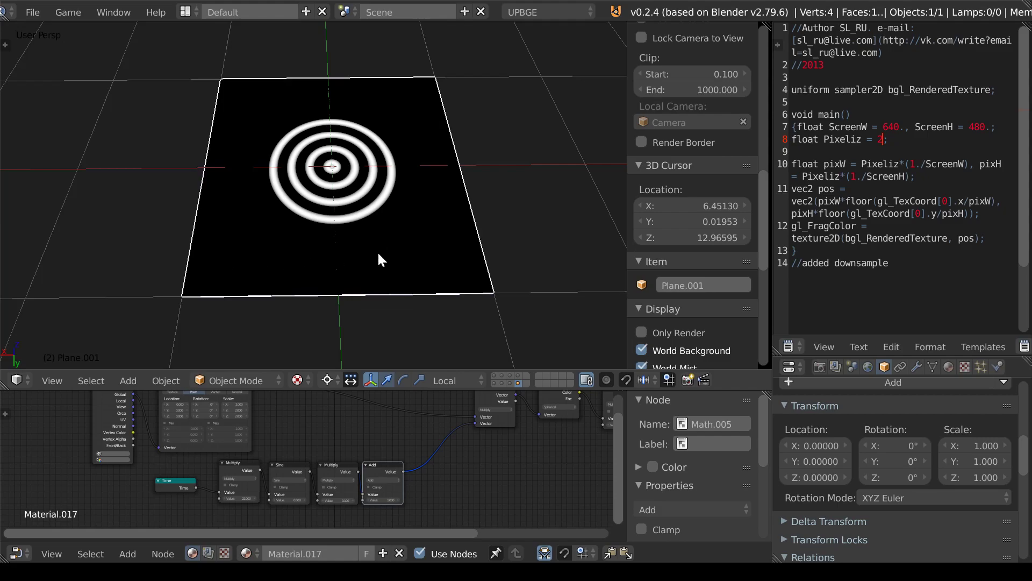
scroll(318, 446, down, 3)
scroll(398, 442, down, 2)
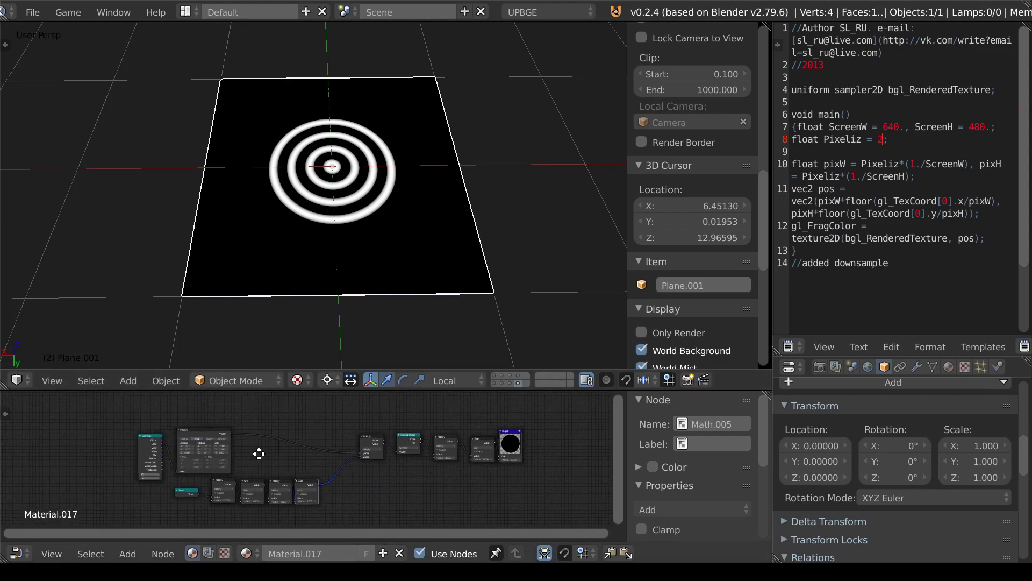
scroll(378, 441, up, 1)
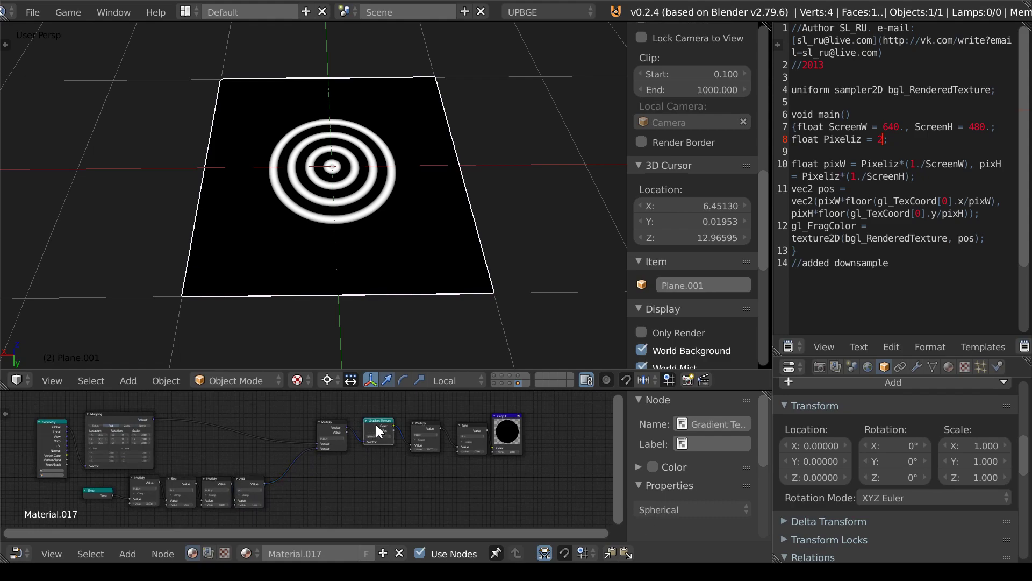
click(376, 424)
key(shift+d)
click(356, 480)
drag(373, 482, 458, 447)
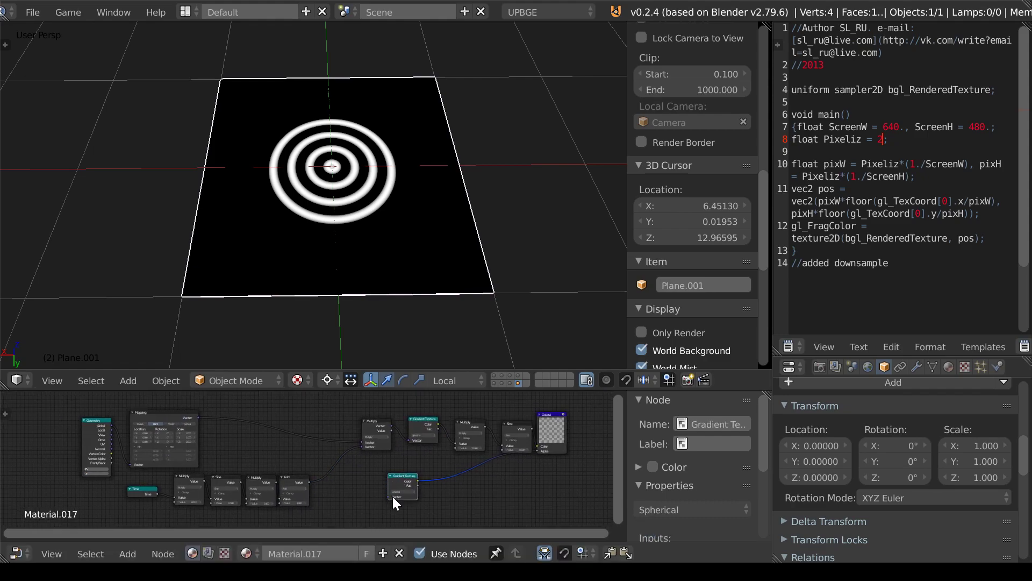
drag(389, 495, 111, 424)
middle_drag(357, 479, 285, 473)
scroll(305, 468, up, 3)
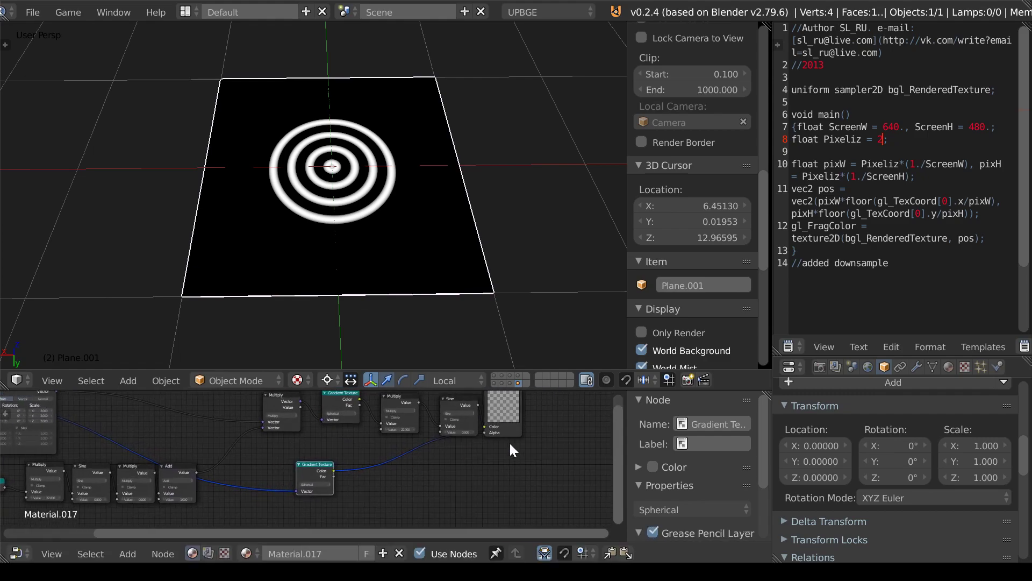
Set the material's Game Settings blend mode to Alpha Blend.
click(948, 366)
scroll(840, 457, down, 10)
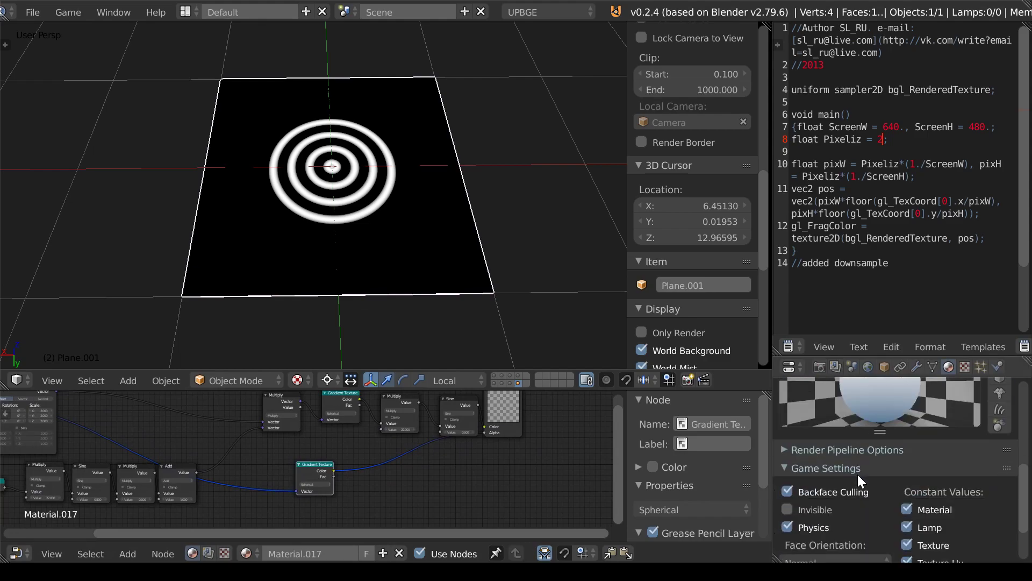
click(828, 530)
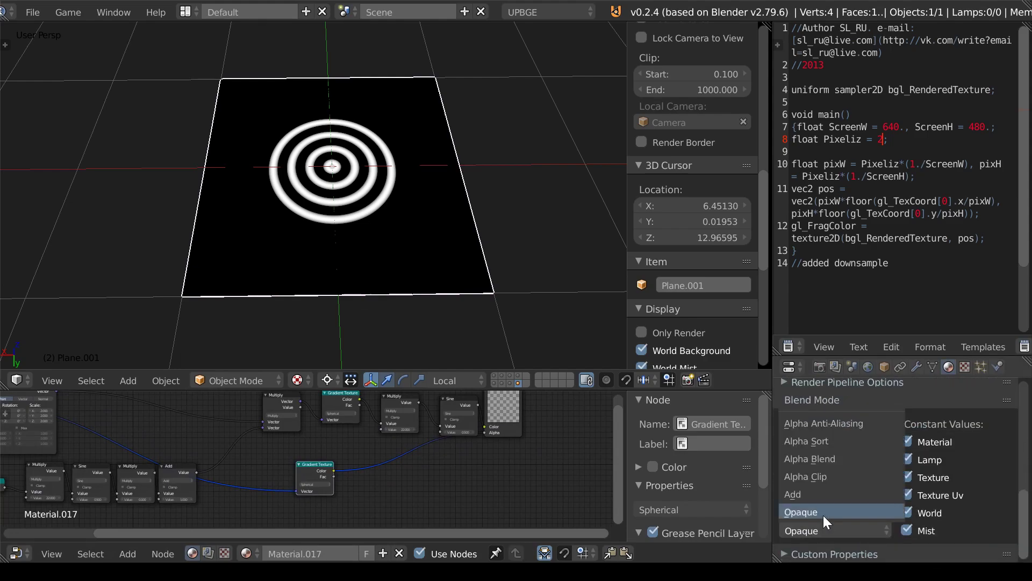
click(829, 458)
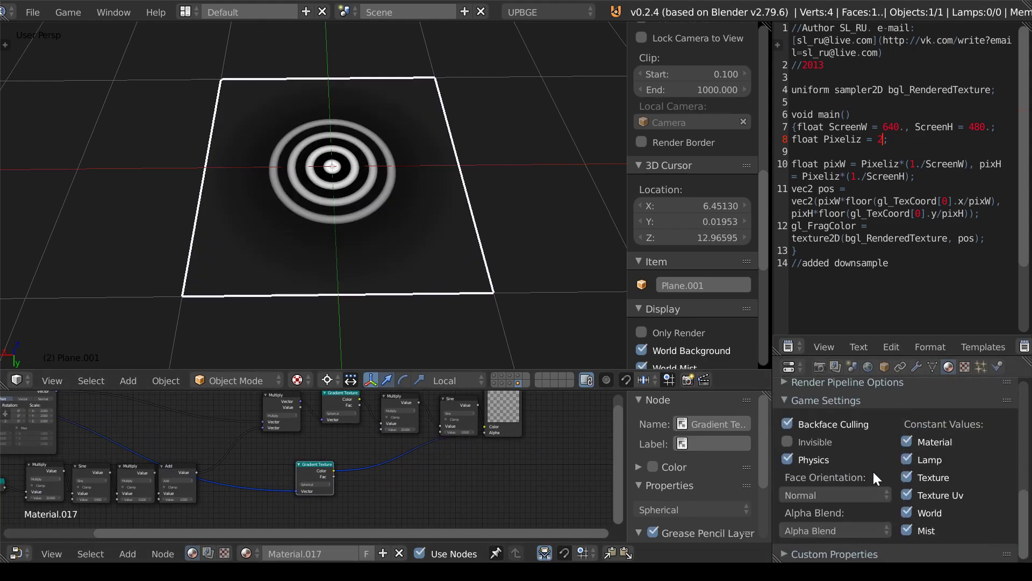
Walk the view toward the ringed plane and test the soft blending in-game.
middle_drag(366, 218, 350, 182)
key(shift+f)
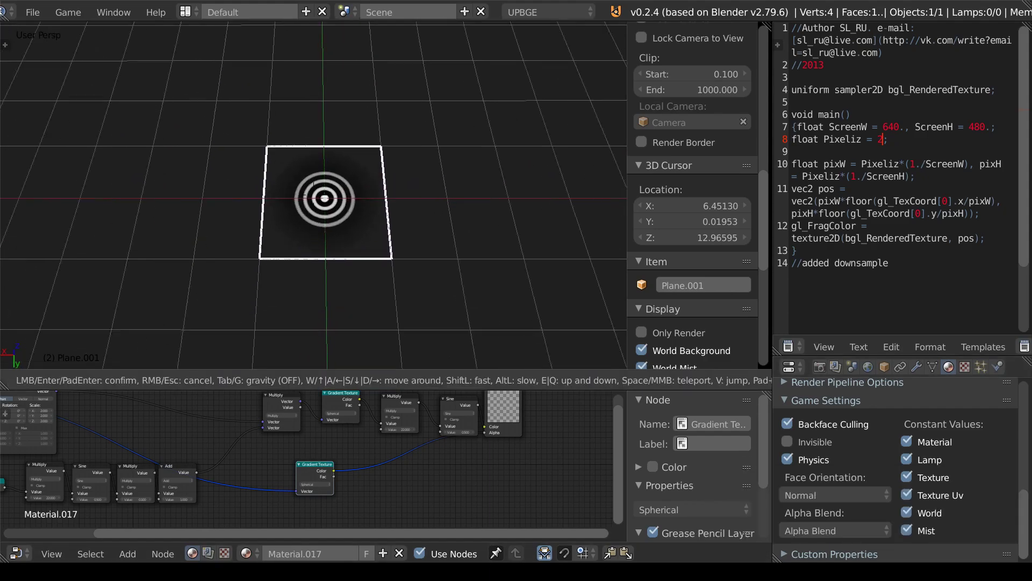
click(314, 194)
key(p)
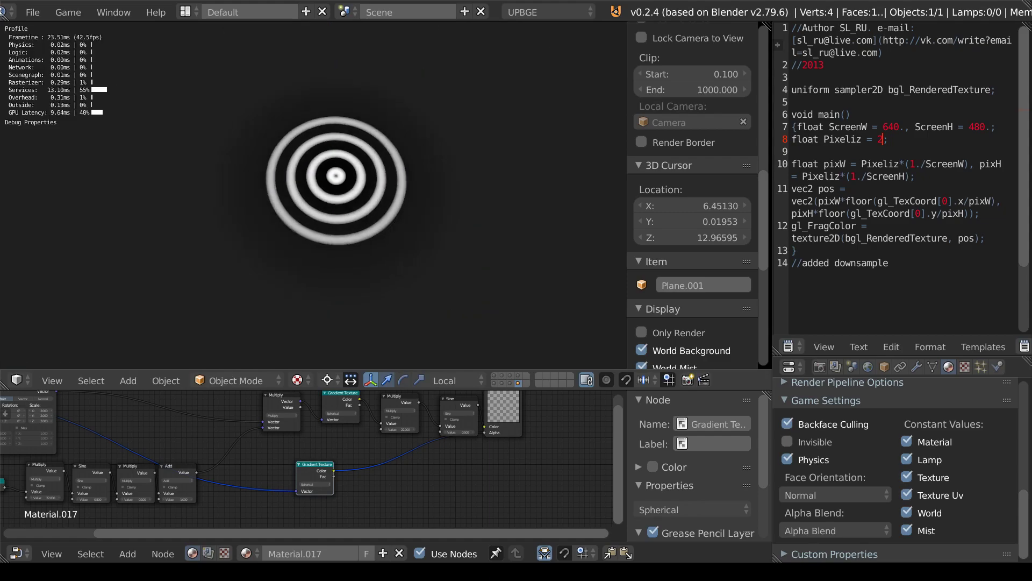
key(Escape)
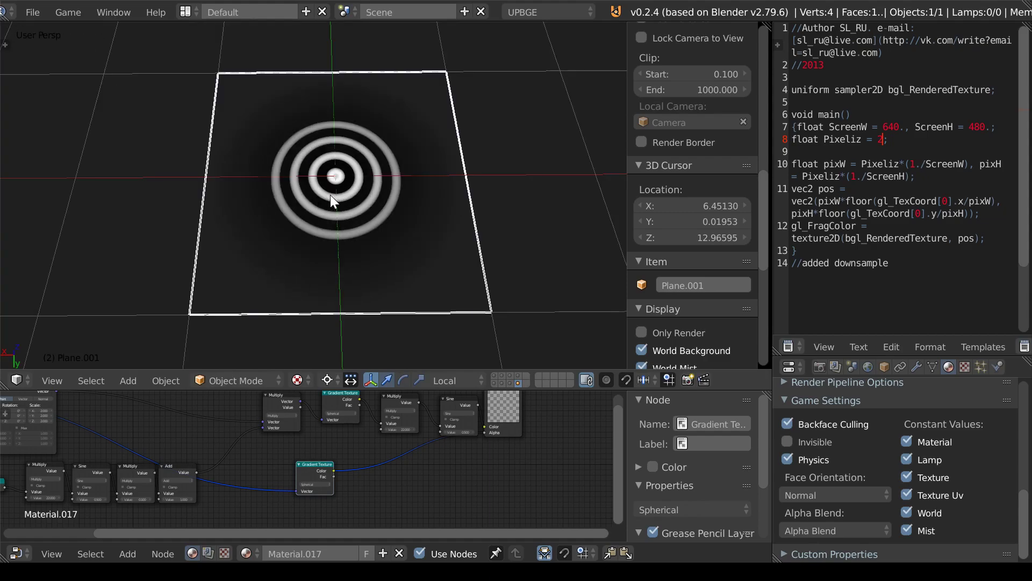
Move the ringed plane to layer 1 and remove the accidental duplicate plane.
key(m)
click(469, 224)
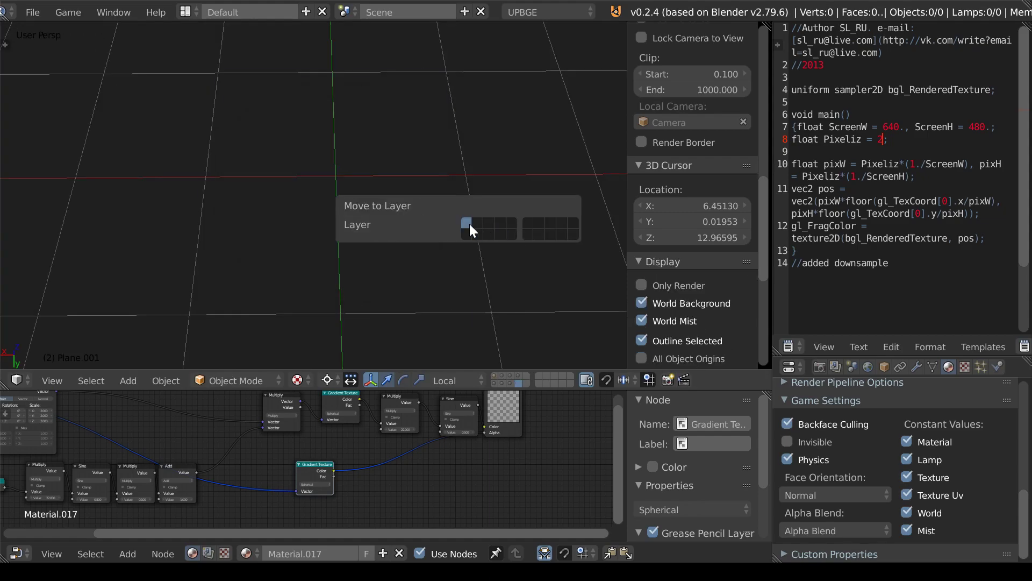
click(497, 374)
key(shift+d)
right_click(438, 265)
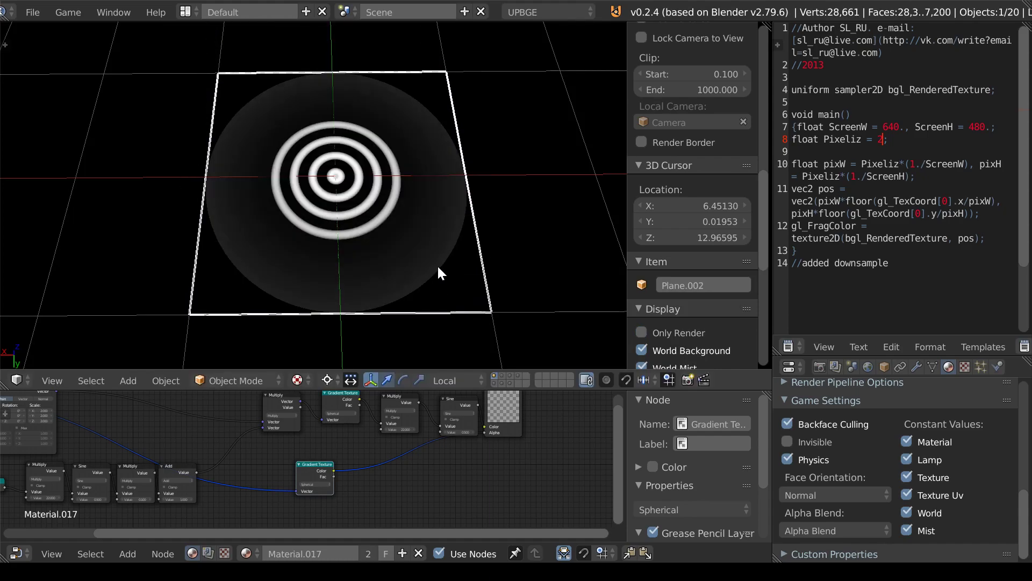
key(x)
click(438, 265)
key(shift+g)
click(435, 258)
click(431, 240)
Walk closer to the ringed disc and check its glow in-game.
key(shift+f)
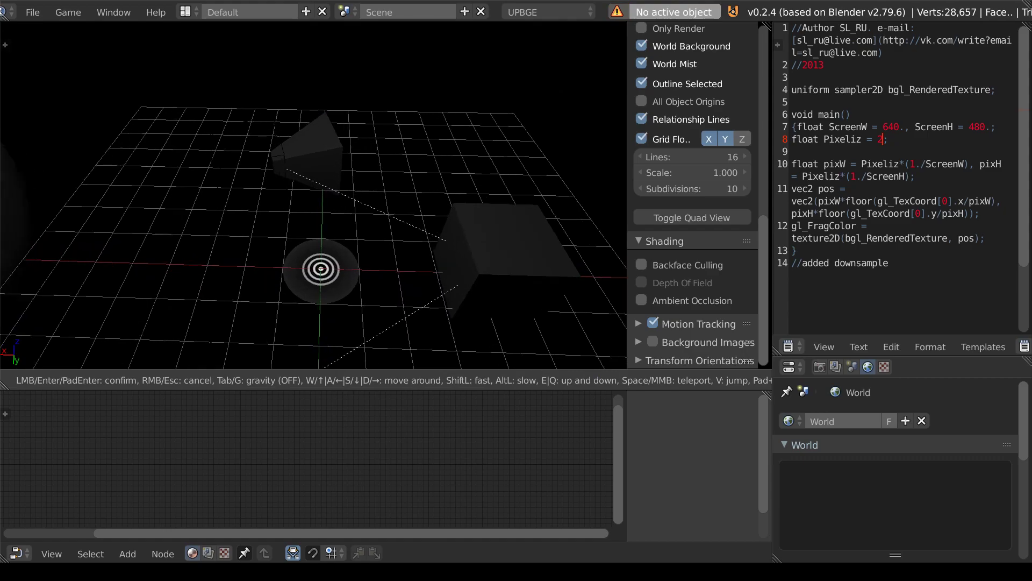
key(w)
click(314, 194)
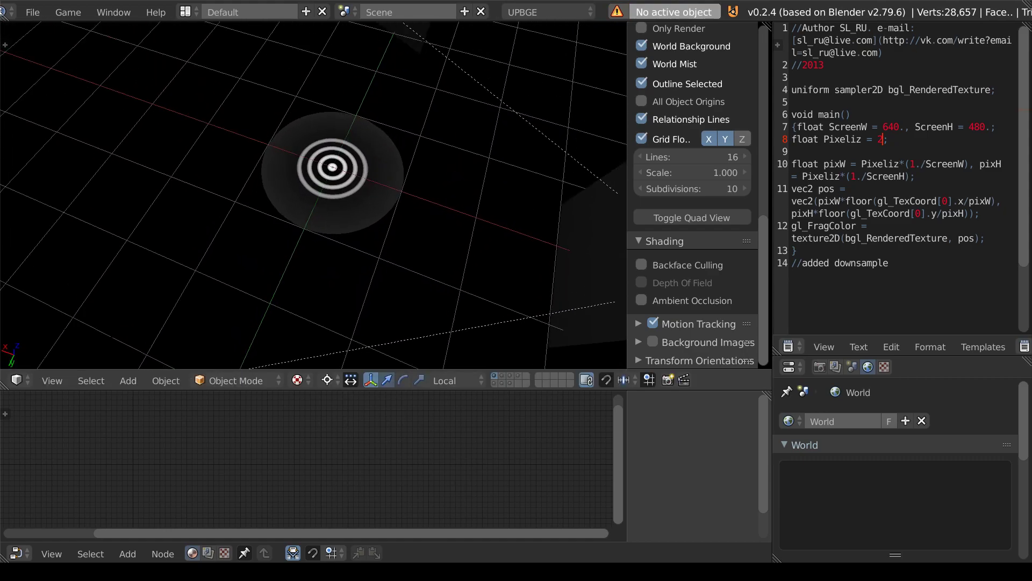
key(p)
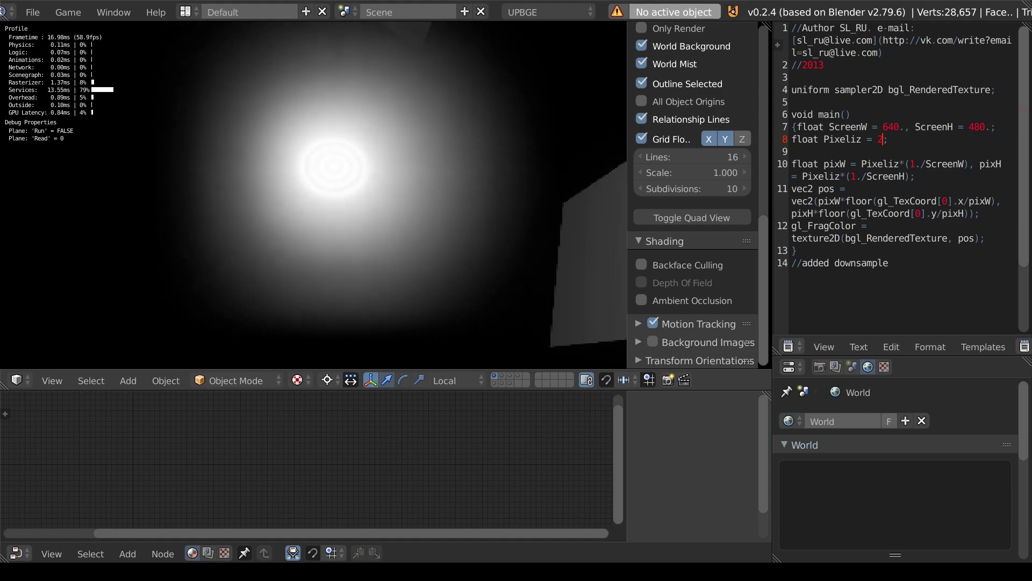
key(Escape)
scroll(191, 463, up, 1)
middle_drag(191, 462, 262, 472)
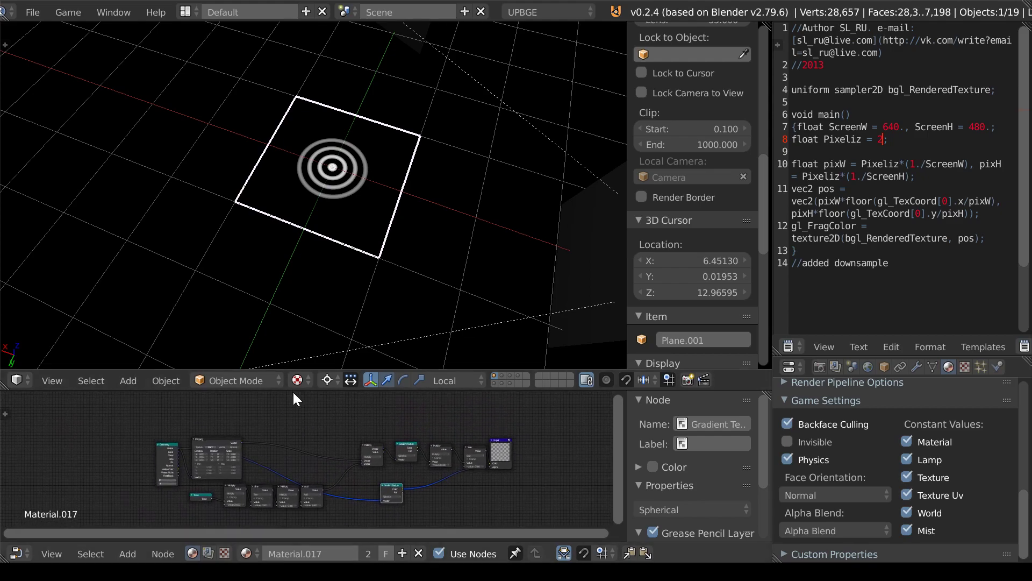
Enlarge the Node Editor and select the Time, Multiply, Sine and Multiply nodes.
drag(293, 391, 292, 297)
scroll(250, 440, up, 8)
middle_drag(252, 401, 291, 368)
scroll(291, 367, up, 1)
click(114, 398)
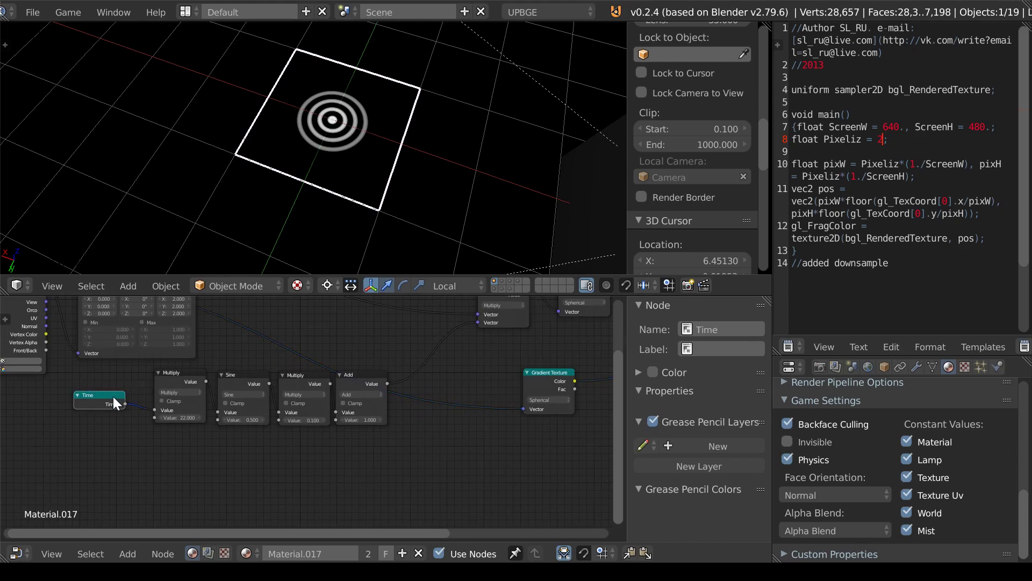
click(183, 381)
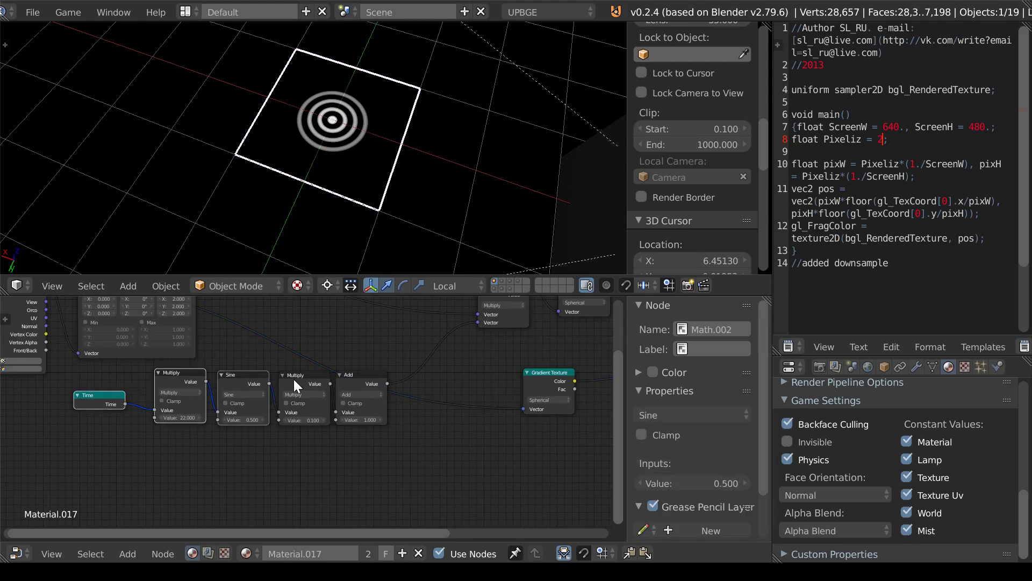
Duplicate the selected Time math chain and place the copy below the original tree.
middle_drag(283, 414, 237, 428)
scroll(208, 427, down, 4)
scroll(354, 412, up, 3)
scroll(242, 422, down, 4)
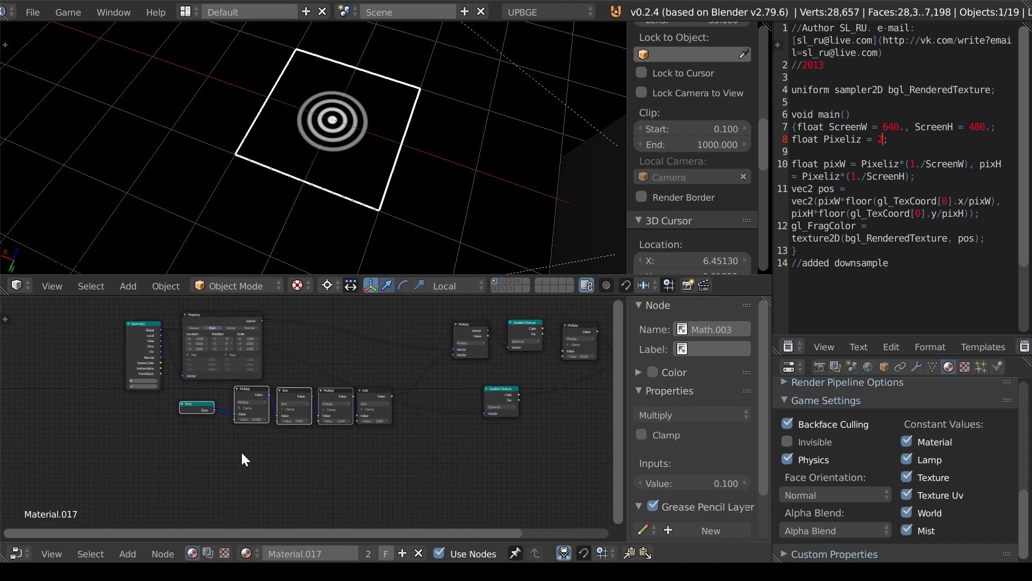
key(shift+d)
click(239, 477)
scroll(247, 411, down, 2)
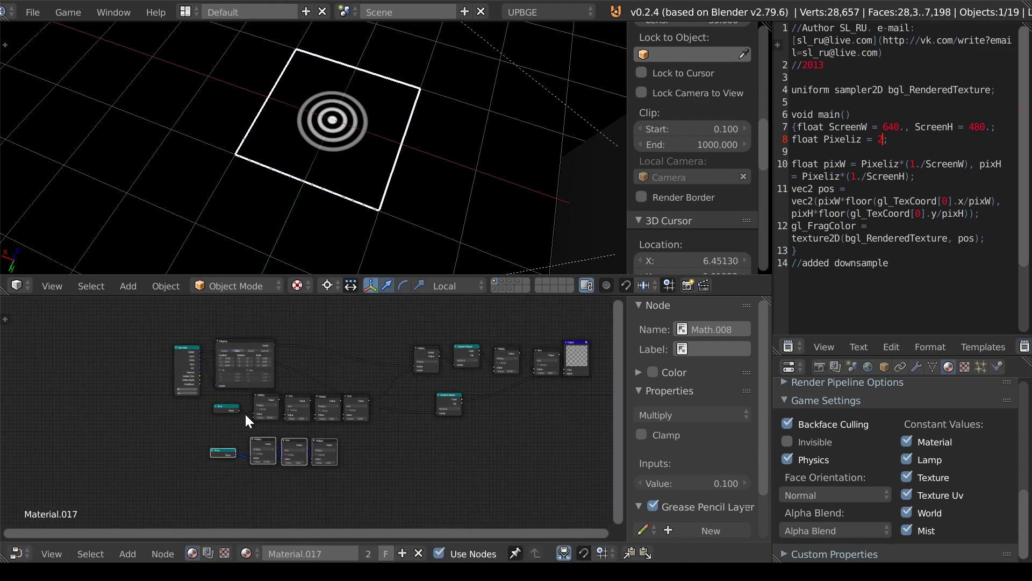
drag(192, 369, 146, 385)
Cut the link from the Geometry node and insert a Vector Math node on it.
ctrl+right_drag(185, 363, 191, 400)
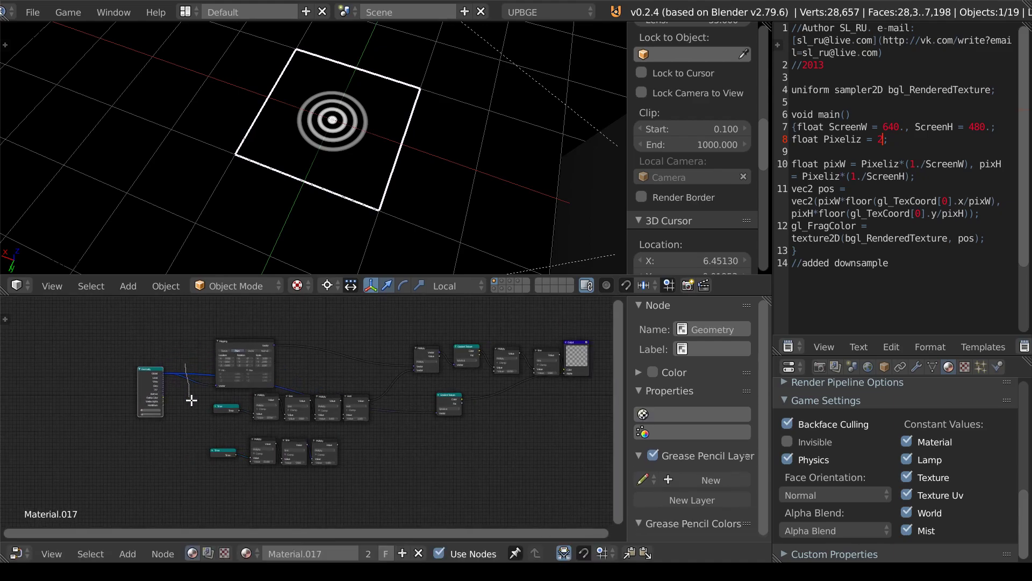
drag(140, 386, 100, 388)
click(128, 554)
mouse_move(150, 454)
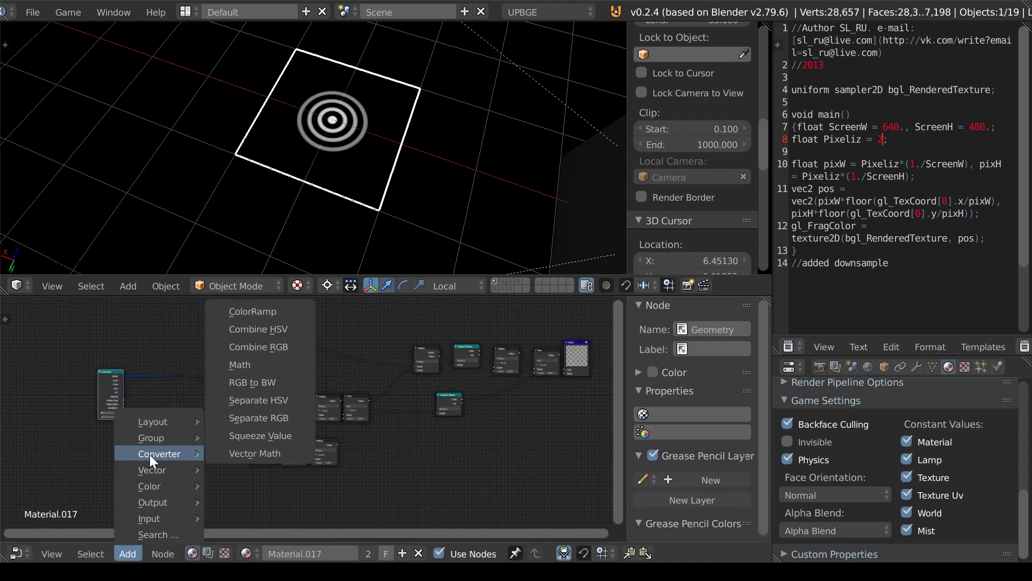
click(279, 451)
click(143, 366)
middle_drag(173, 441, 289, 511)
scroll(244, 469, up, 3)
scroll(289, 511, up, 4)
Add an Object Info node and subtract its Location from the geometry position.
click(162, 554)
mouse_move(125, 548)
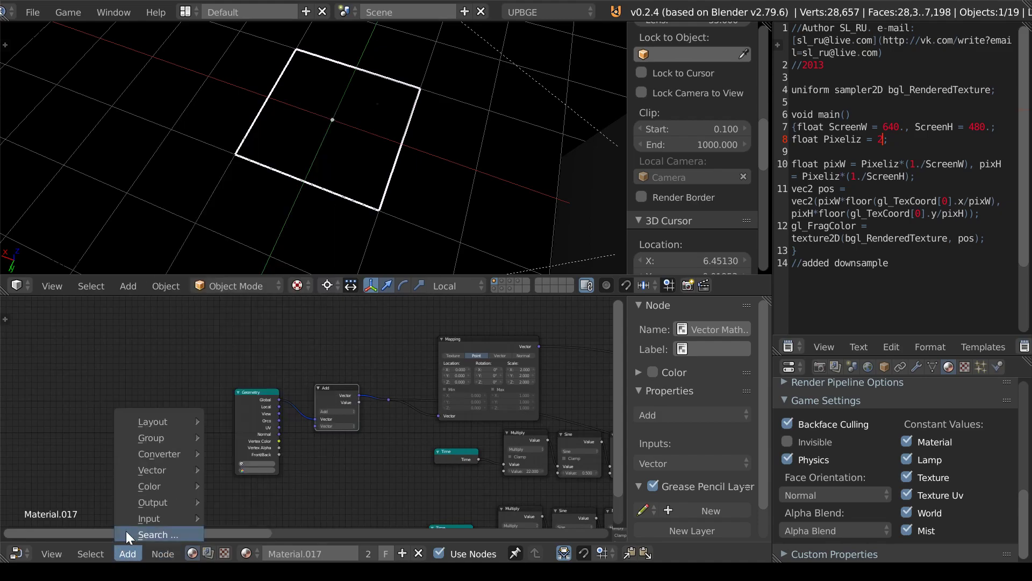
mouse_move(164, 517)
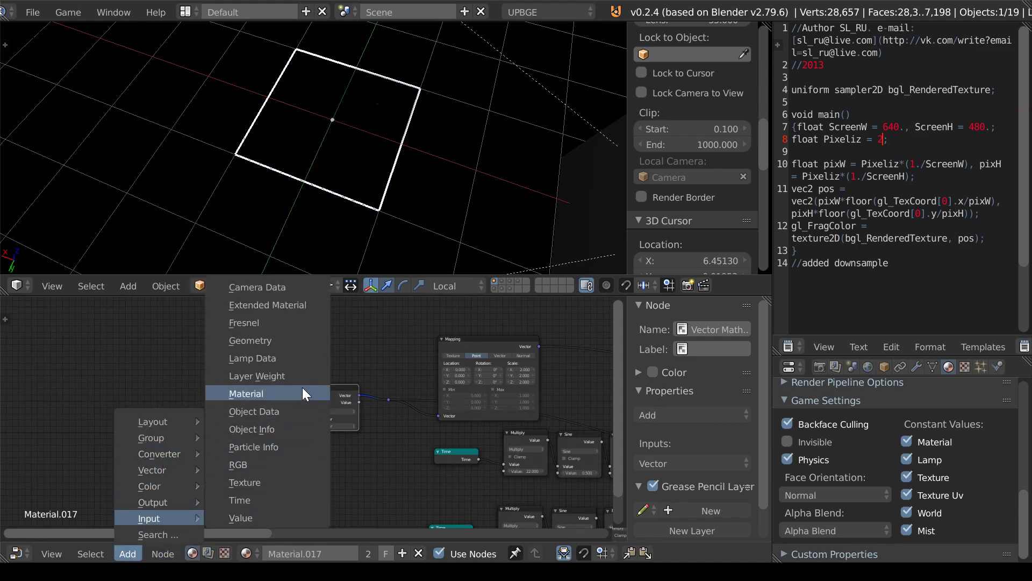
click(296, 428)
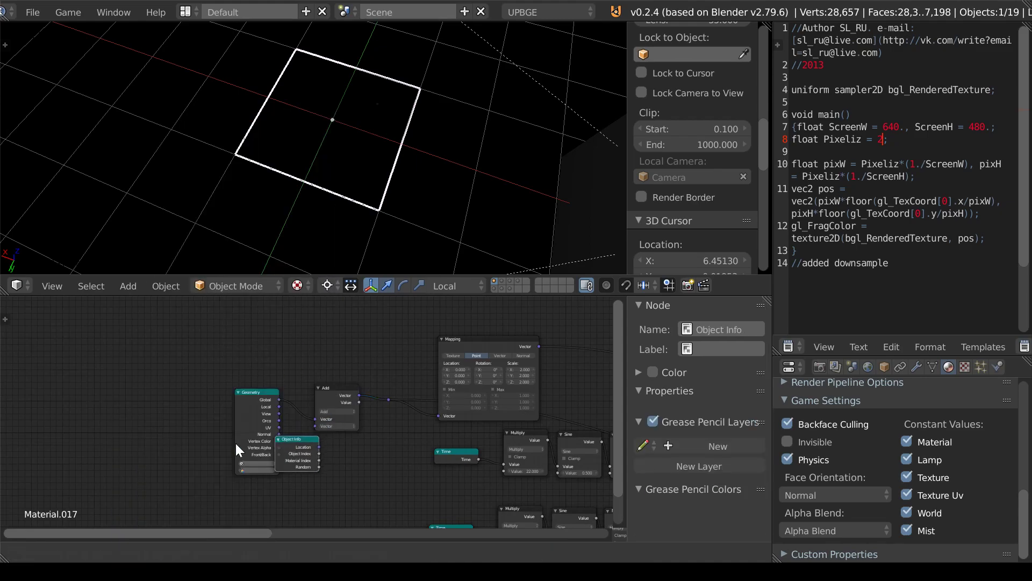
click(235, 350)
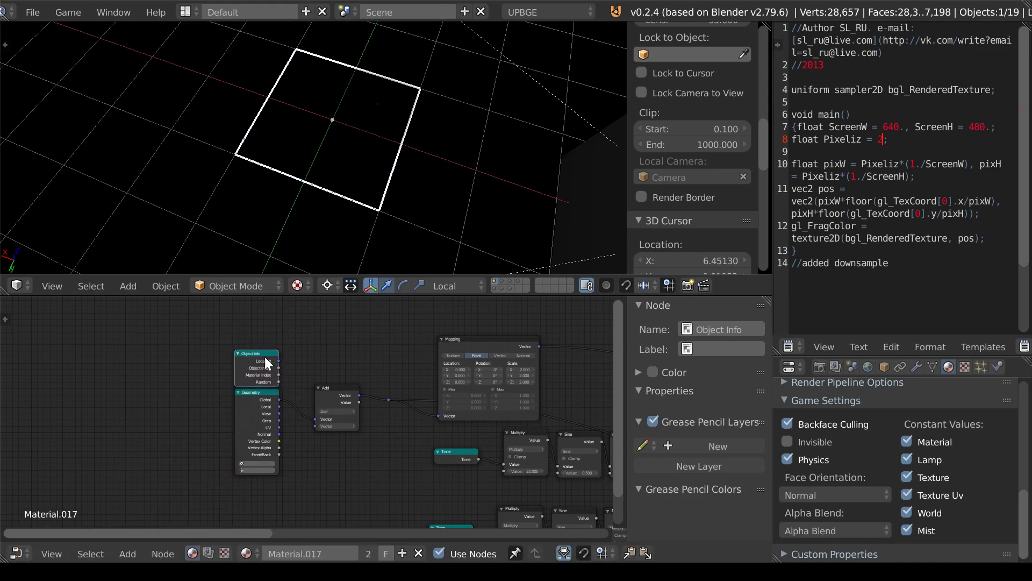
drag(279, 360, 314, 422)
click(341, 411)
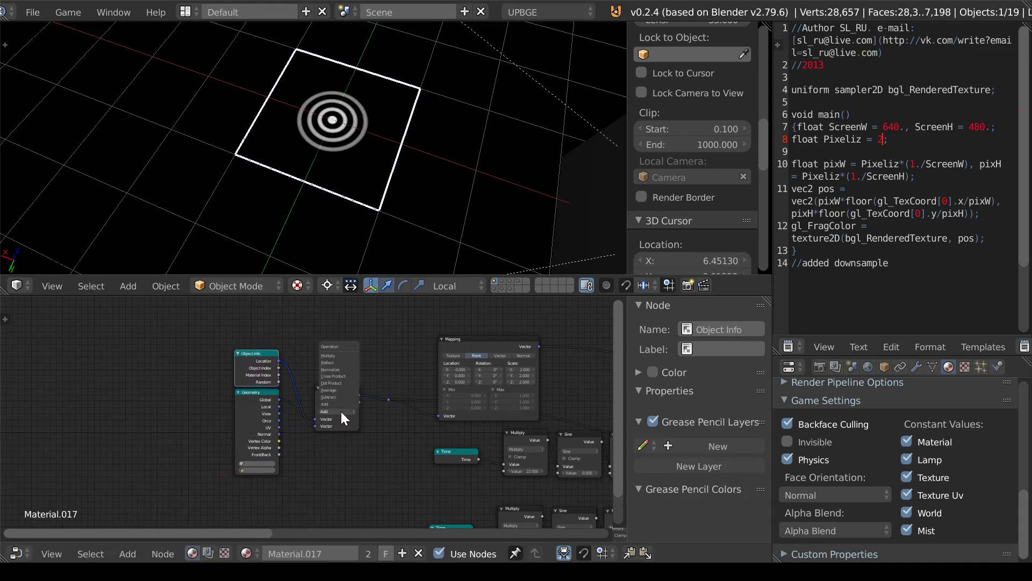
click(340, 398)
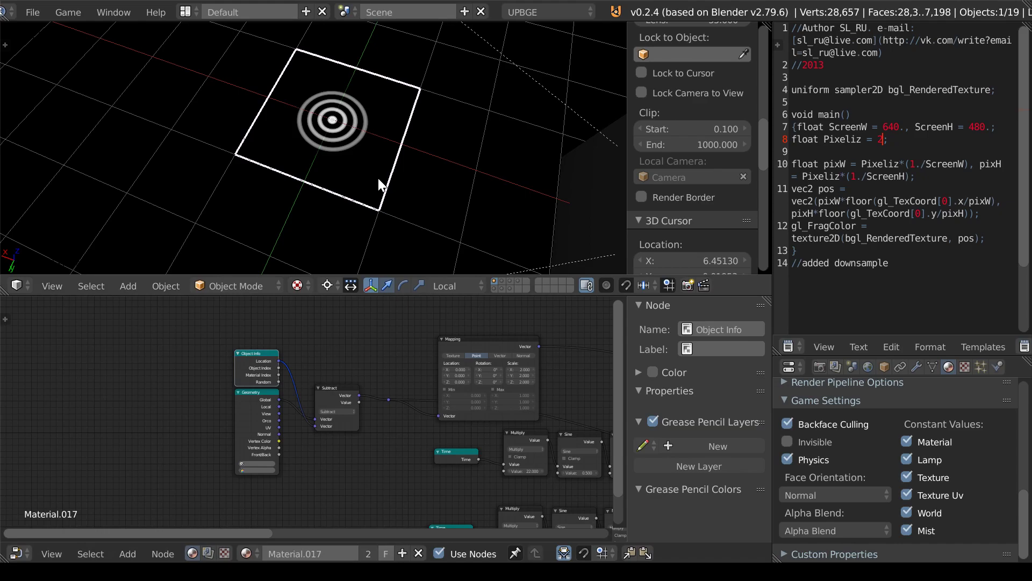
Run the game to test the rings, then frame the whole node network.
key(p)
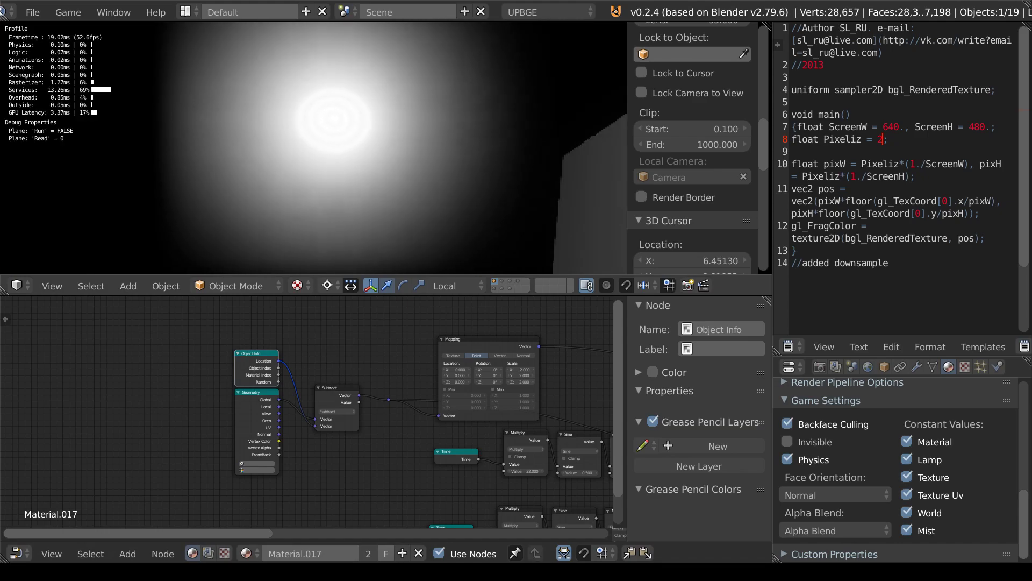
key(Escape)
middle_drag(394, 422, 312, 361)
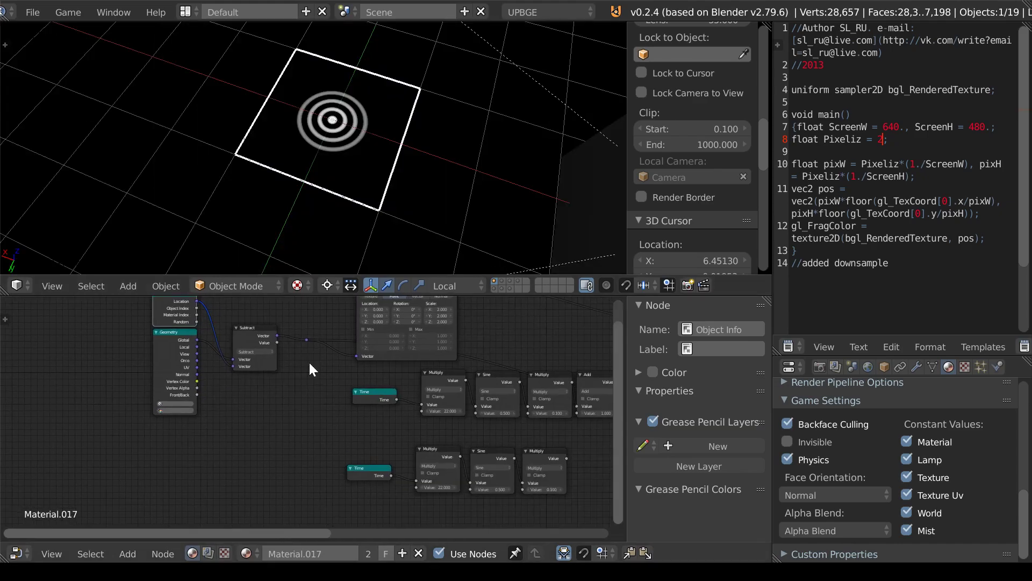
middle_drag(376, 465, 158, 421)
scroll(324, 457, up, 1)
middle_drag(259, 467, 249, 470)
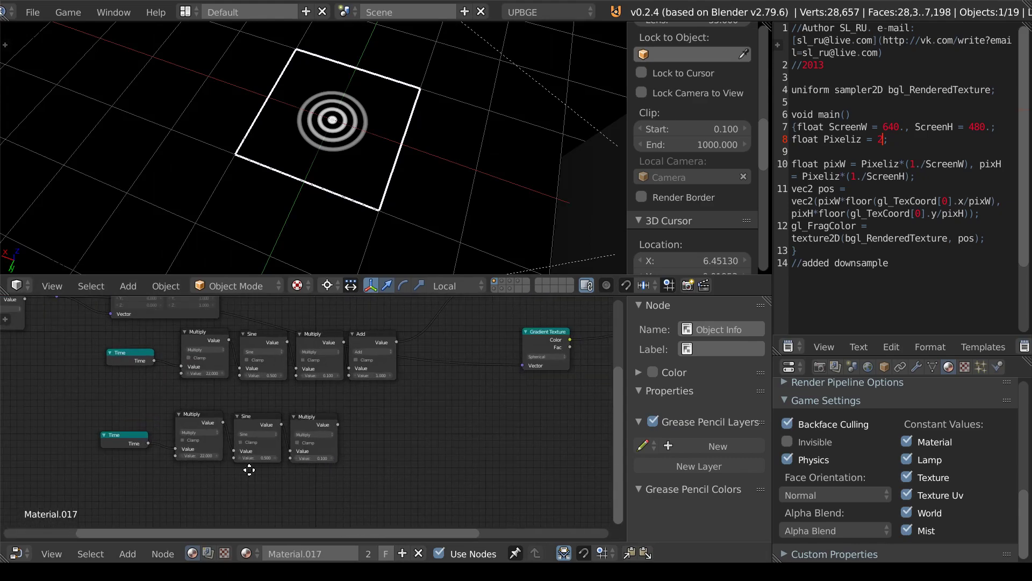
scroll(289, 425, down, 6)
middle_drag(282, 421, 304, 437)
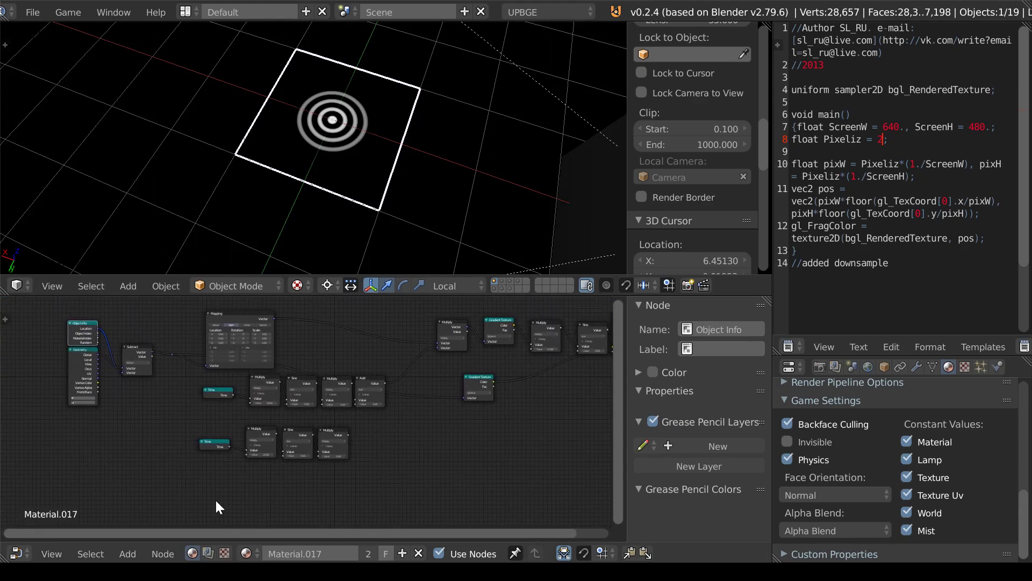
Insert a Vector Transform node between the Subtract and Mapping nodes.
click(128, 555)
drag(138, 352, 69, 366)
click(73, 359)
shift+click(80, 338)
shift+click(130, 351)
click(128, 553)
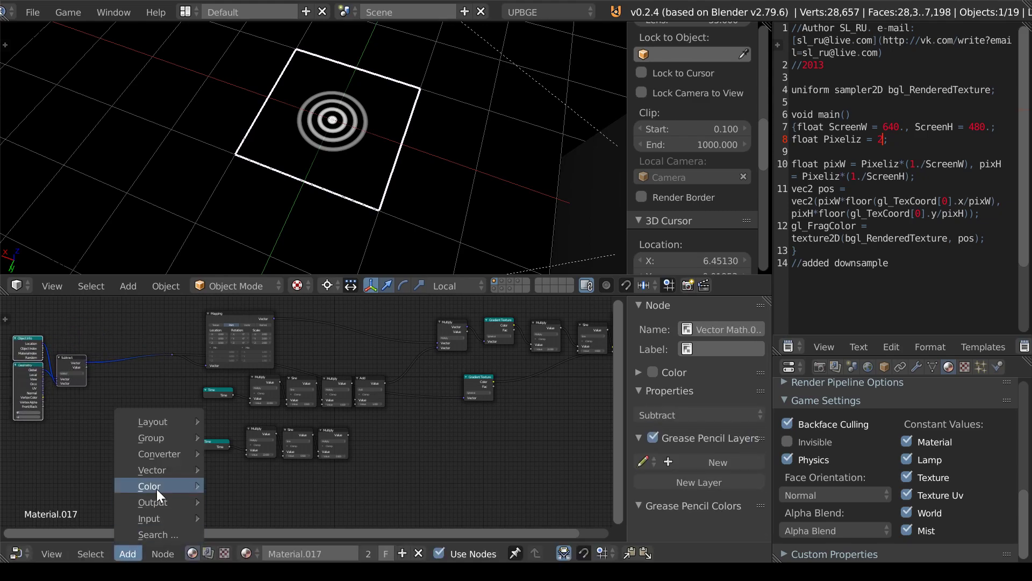
mouse_move(166, 453)
mouse_move(166, 471)
click(231, 473)
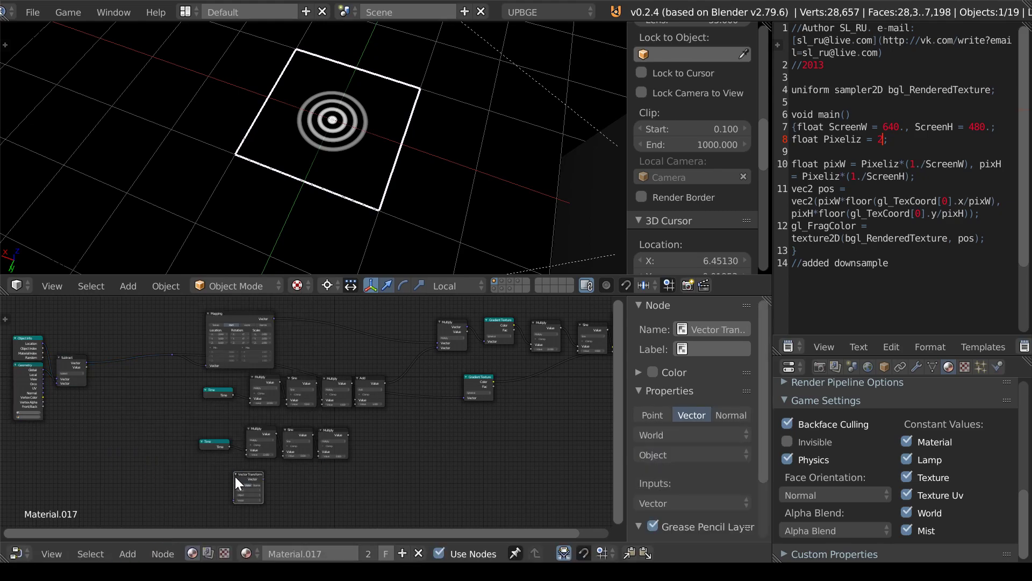
click(109, 346)
scroll(208, 428, up, 3)
middle_drag(239, 434, 210, 410)
scroll(174, 419, down, 4)
Add a Separate RGB node fed by the Vector Transform output.
click(127, 553)
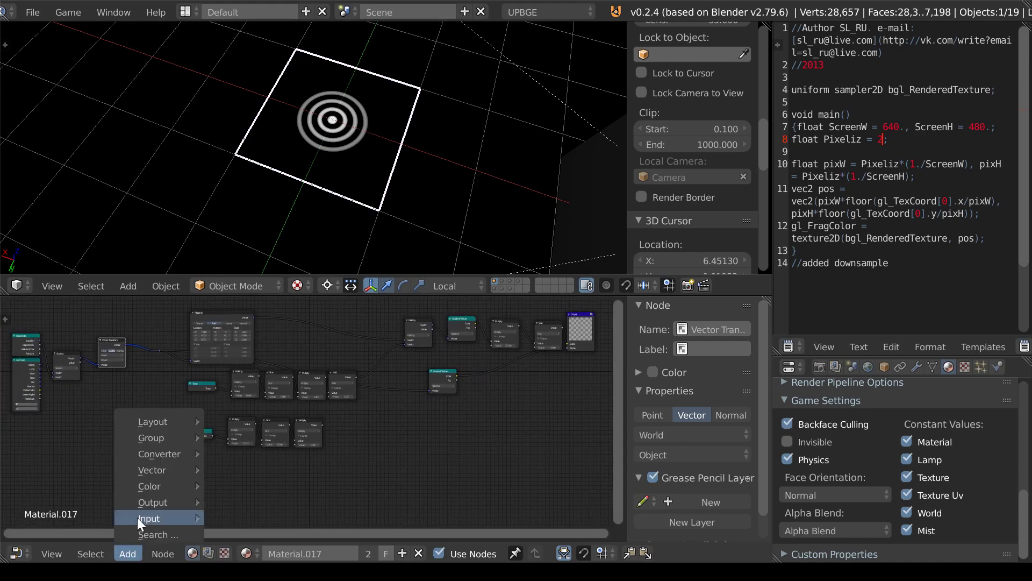
mouse_move(172, 455)
click(250, 421)
click(145, 419)
drag(147, 436, 127, 345)
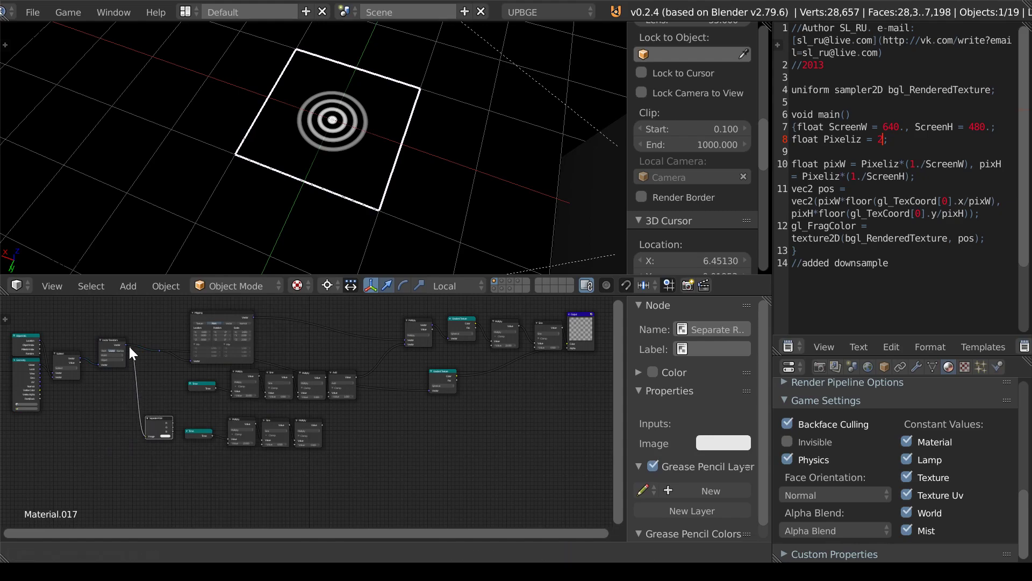
Add a Math node set to Absolute beside the Separate RGB node.
scroll(149, 425, up, 2)
click(128, 551)
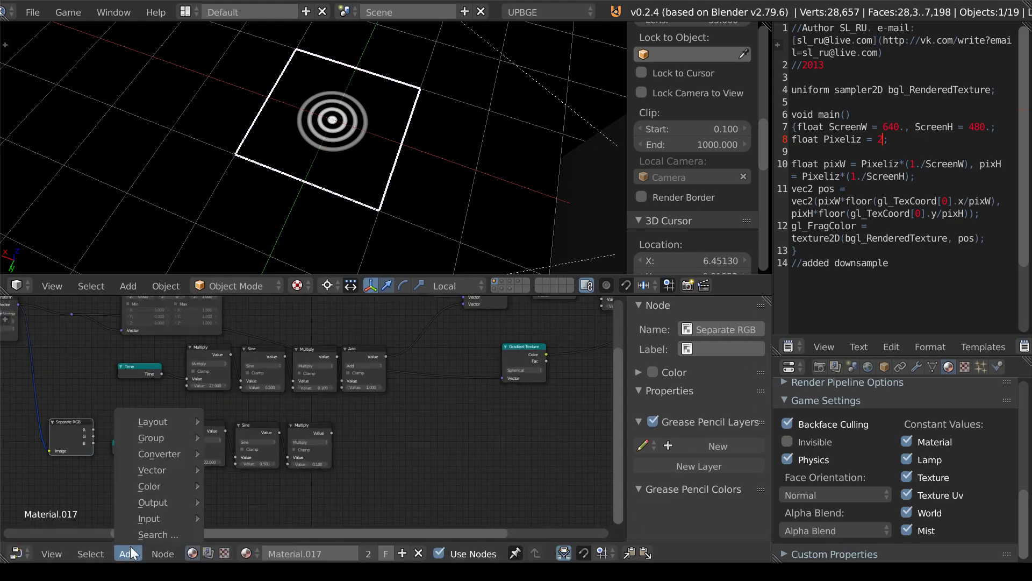
mouse_move(166, 451)
click(273, 369)
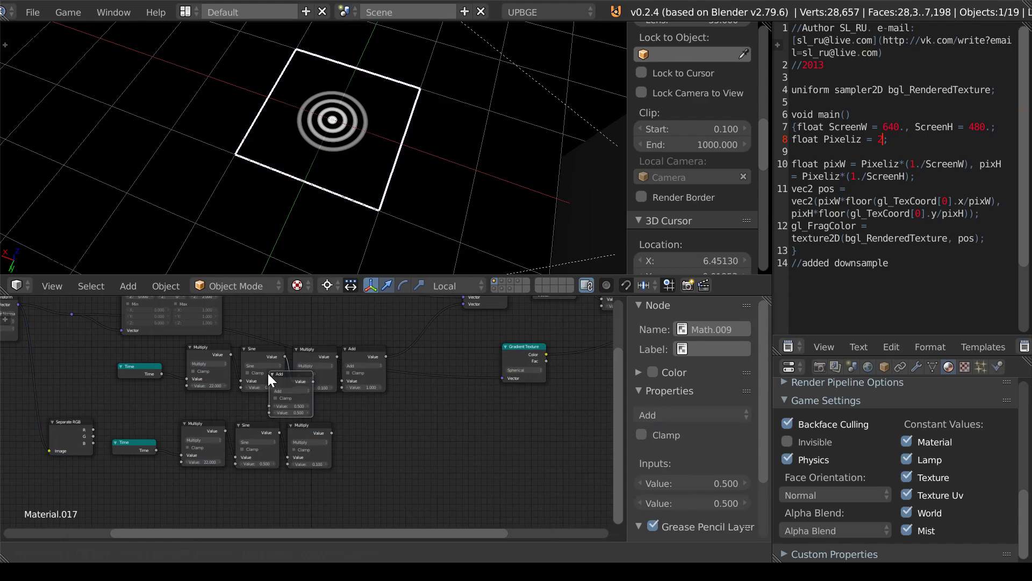
click(309, 479)
middle_drag(101, 458, 138, 439)
drag(95, 414, 107, 479)
drag(360, 479, 164, 483)
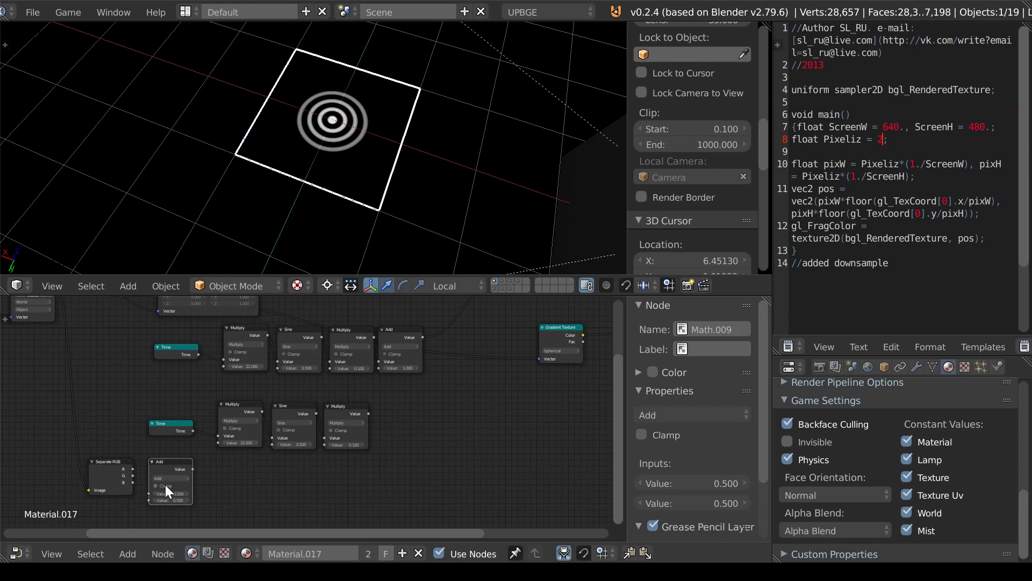
click(166, 477)
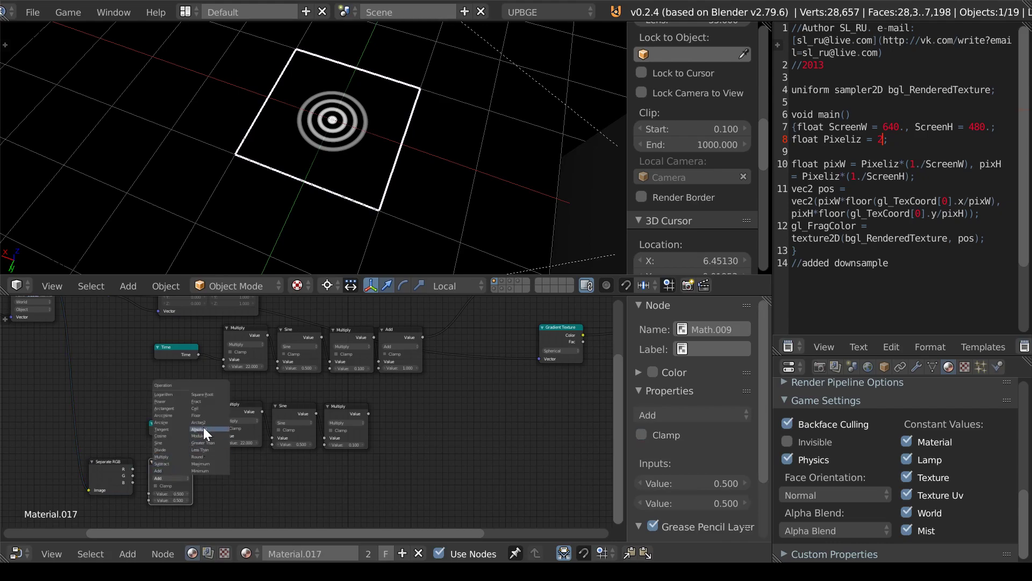
click(203, 429)
Duplicate it into three collapsed Absolute nodes and wire the G and B channels.
click(153, 460)
key(shift+d)
click(154, 478)
key(shift+d)
click(153, 495)
drag(150, 493, 135, 476)
click(150, 474)
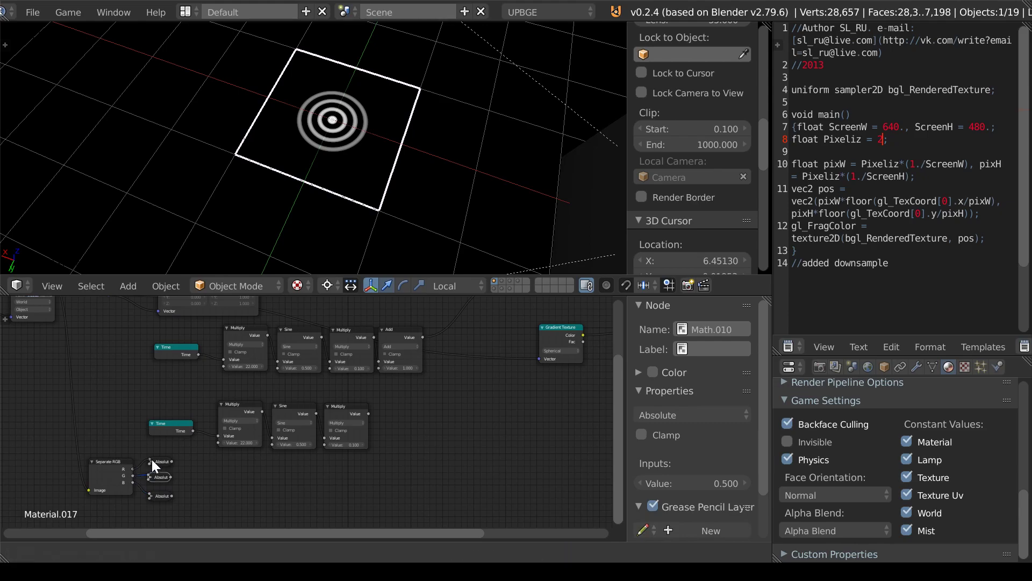
Add a Multiply math node fed by the lower Multiply result.
click(127, 554)
mouse_move(151, 455)
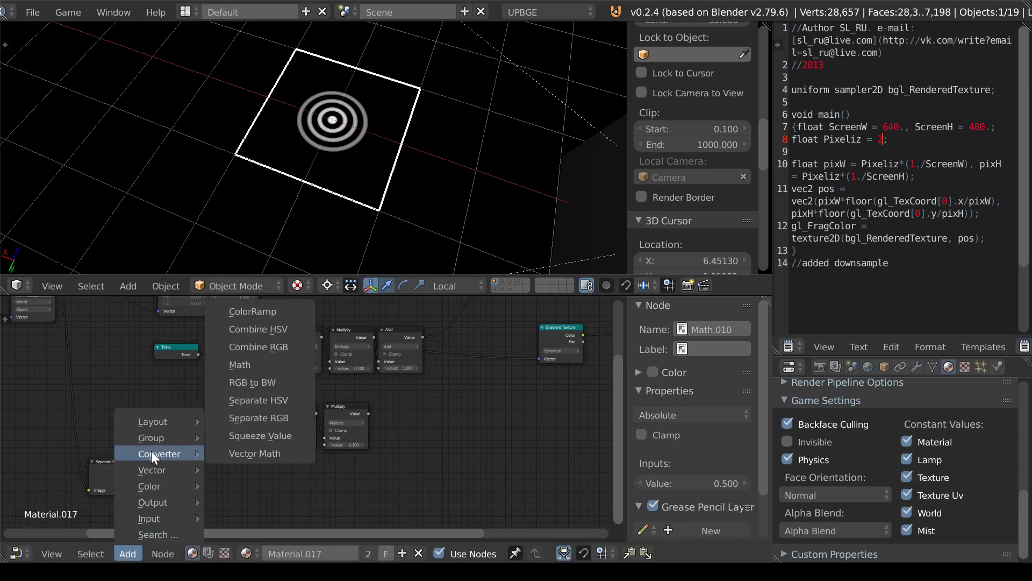
click(242, 366)
drag(369, 414, 173, 461)
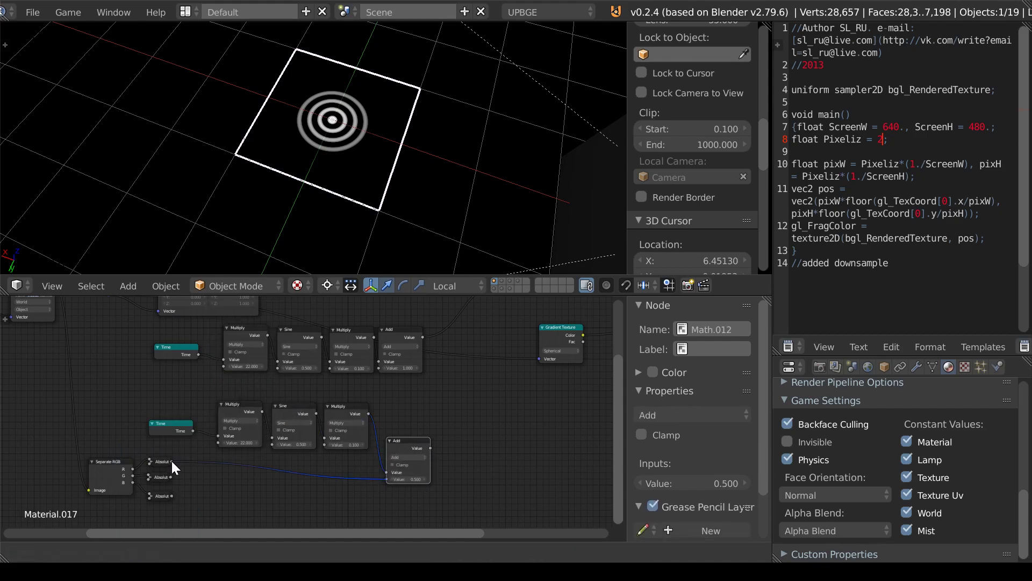
click(408, 458)
click(406, 435)
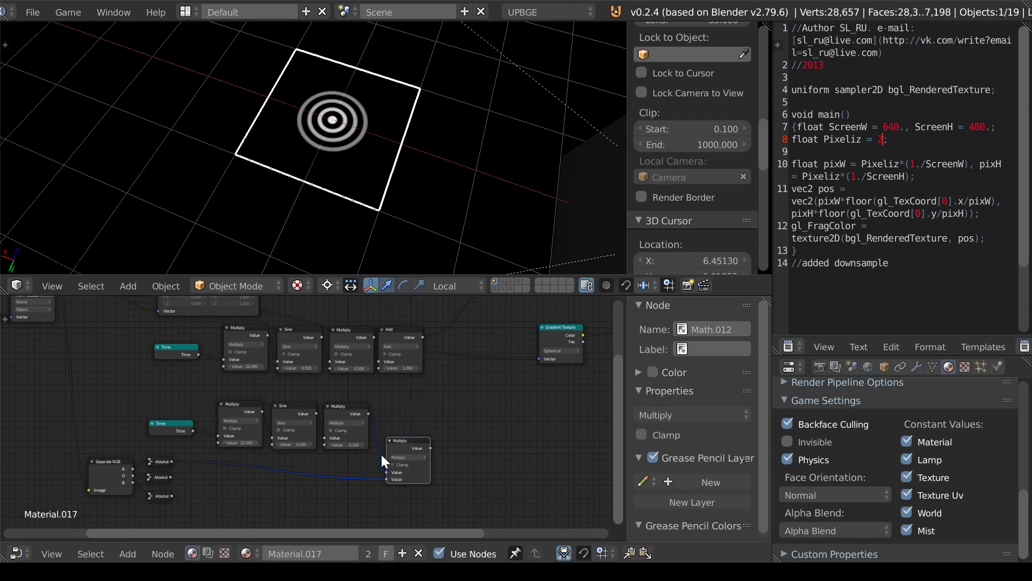
middle_drag(381, 454, 311, 427)
Duplicate it to multiply the upper Multiply result by the middle Absolute output.
key(shift+d)
click(390, 450)
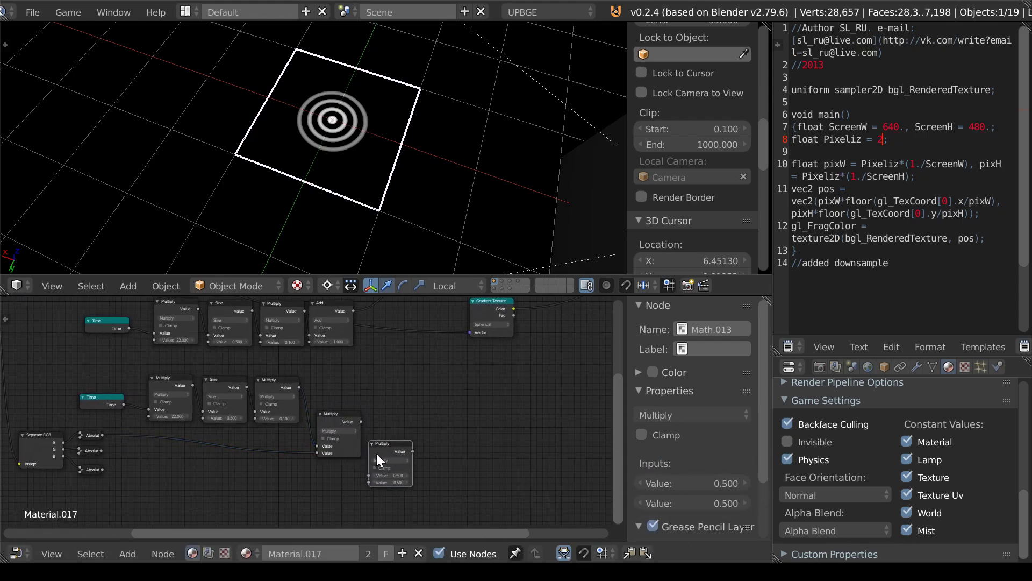
drag(369, 476, 299, 387)
drag(369, 482, 100, 451)
drag(390, 448, 335, 473)
scroll(346, 464, down, 1)
middle_drag(370, 452, 265, 454)
scroll(332, 414, down, 1)
scroll(321, 414, down, 1)
middle_drag(321, 416, 270, 433)
scroll(260, 451, up, 1)
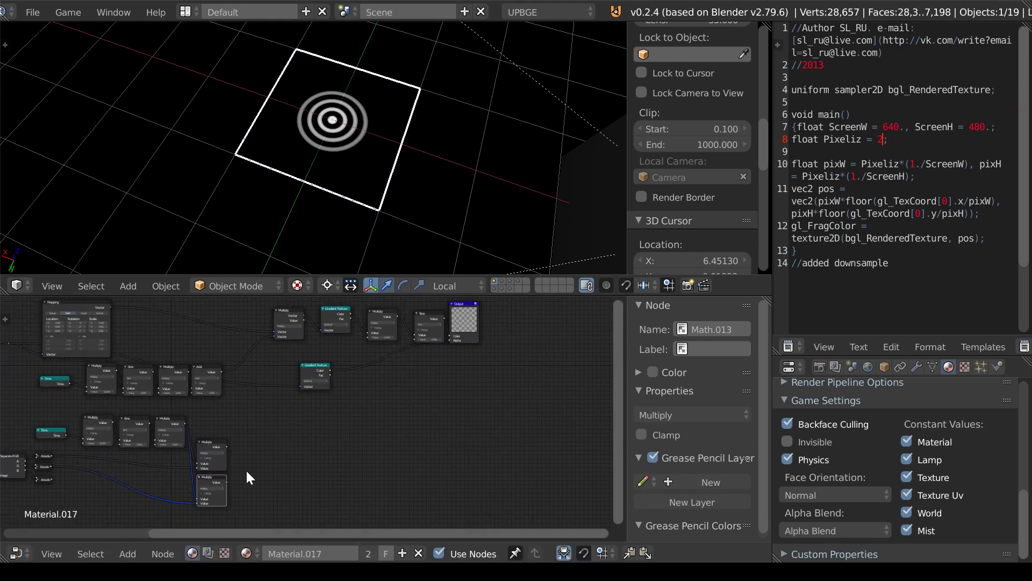
Add a Combine RGB node with the two Multiply results feeding R and G.
click(135, 550)
mouse_move(163, 456)
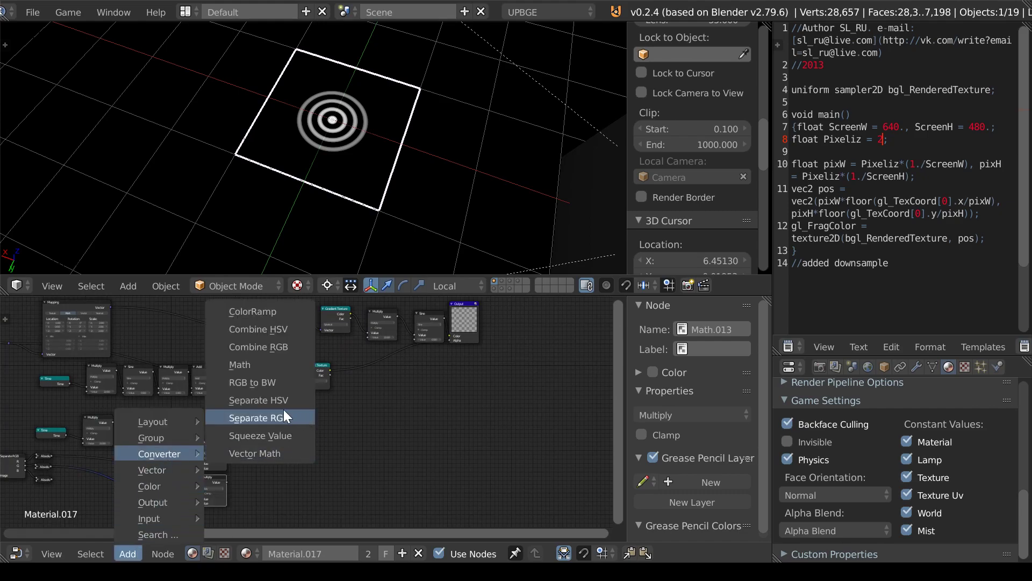
click(281, 346)
click(250, 424)
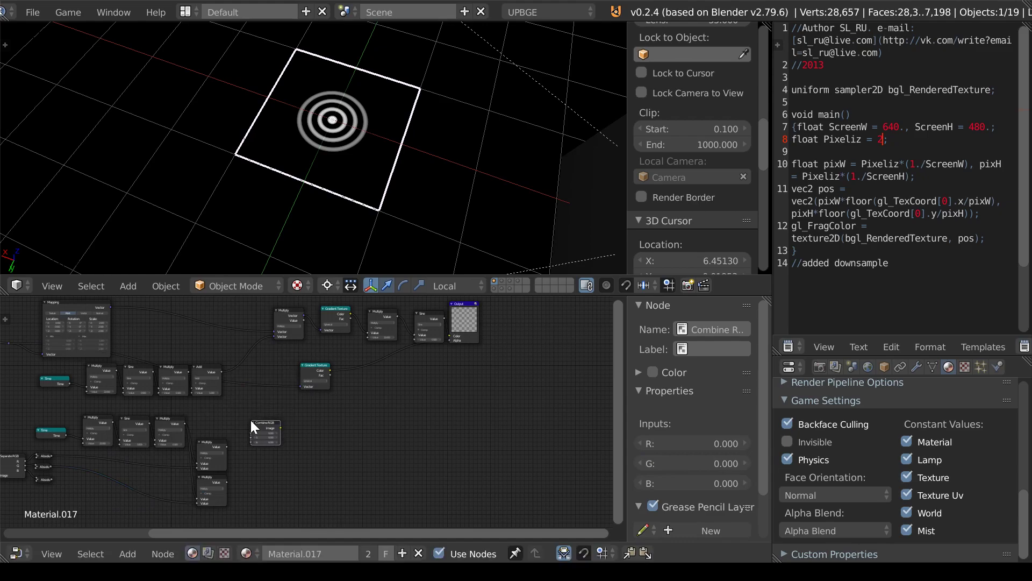
scroll(280, 424, up, 3)
drag(269, 459, 305, 438)
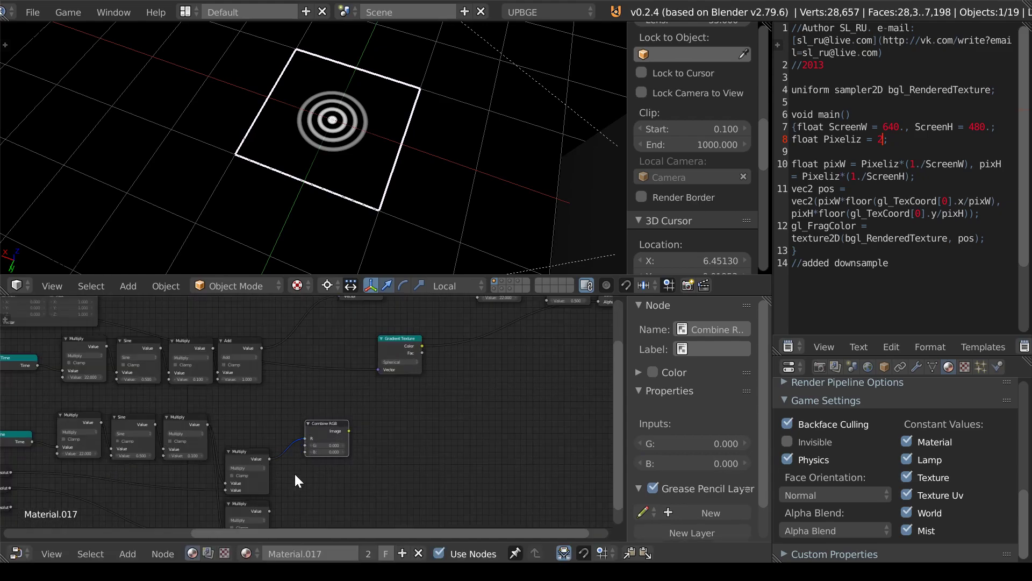
scroll(299, 477, down, 1)
drag(272, 504, 304, 442)
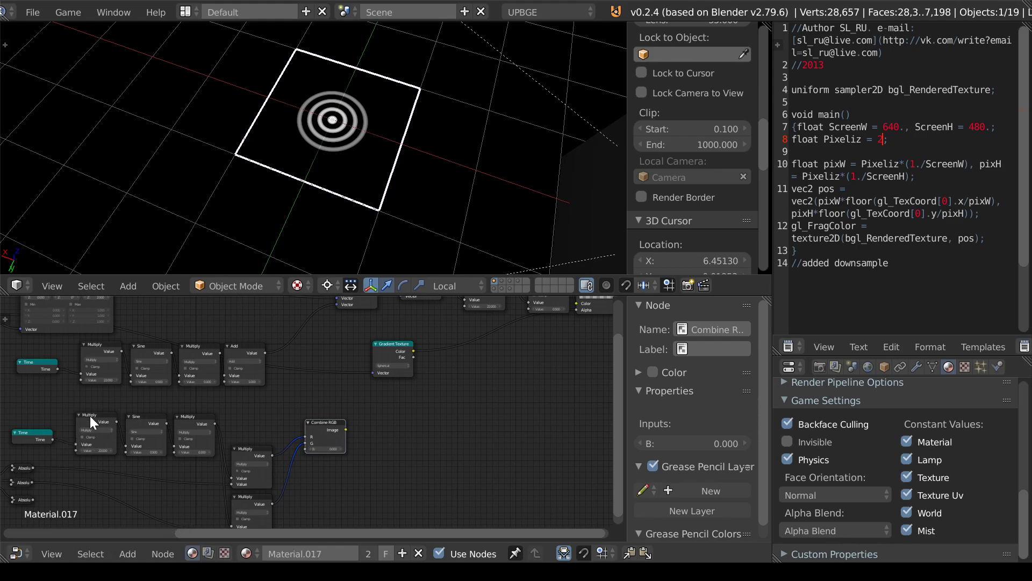
Insert a copied Multiply before the Gradient Texture and feed it the Combine RGB colour.
scroll(91, 419, down, 2)
middle_drag(160, 439, 270, 441)
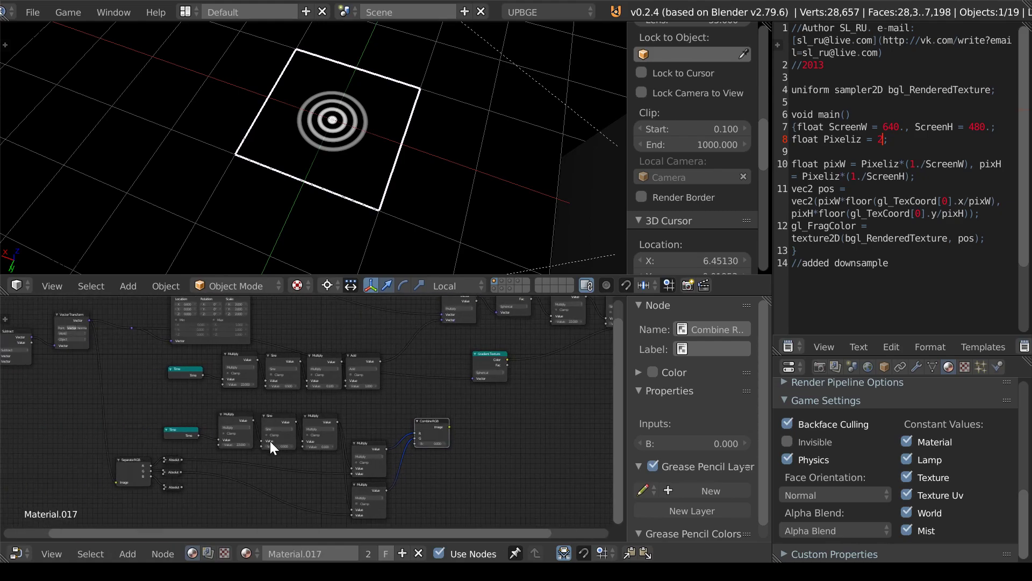
click(376, 450)
scroll(379, 447, up, 1)
key(shift+d)
click(392, 382)
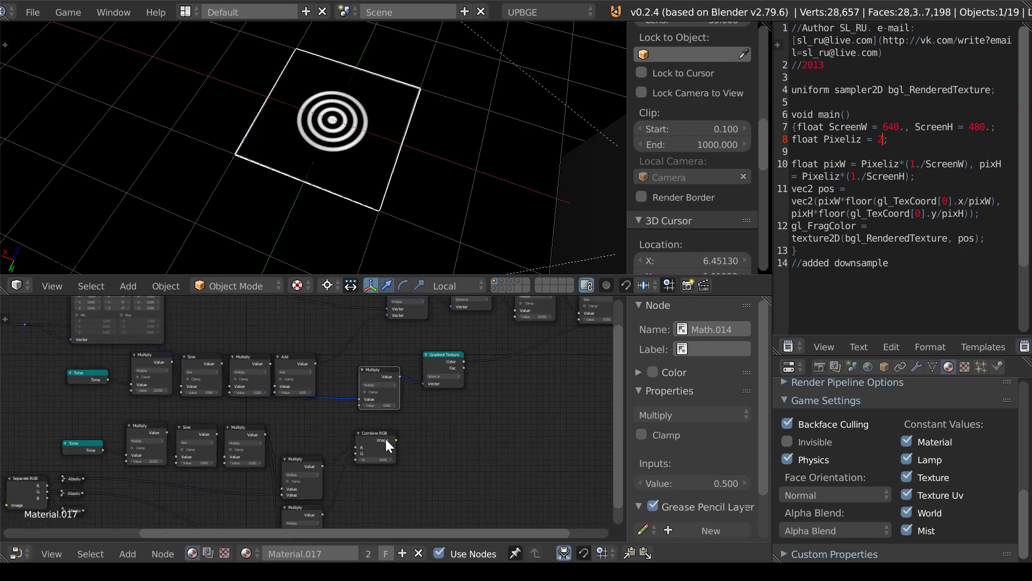
click(394, 439)
drag(359, 408, 360, 406)
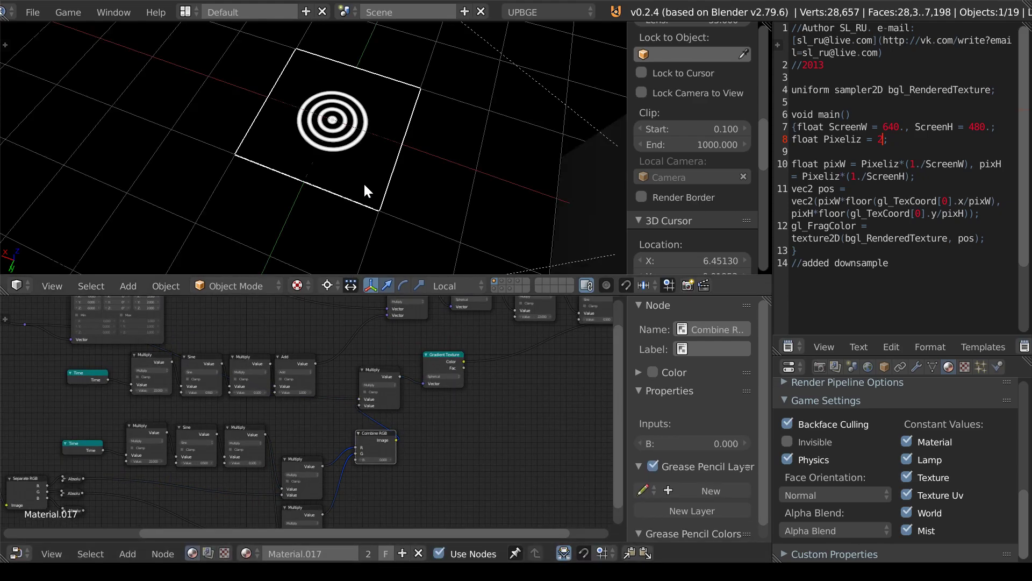
Test the rings in game, then move the plane to an empty layer and show only it.
key(p)
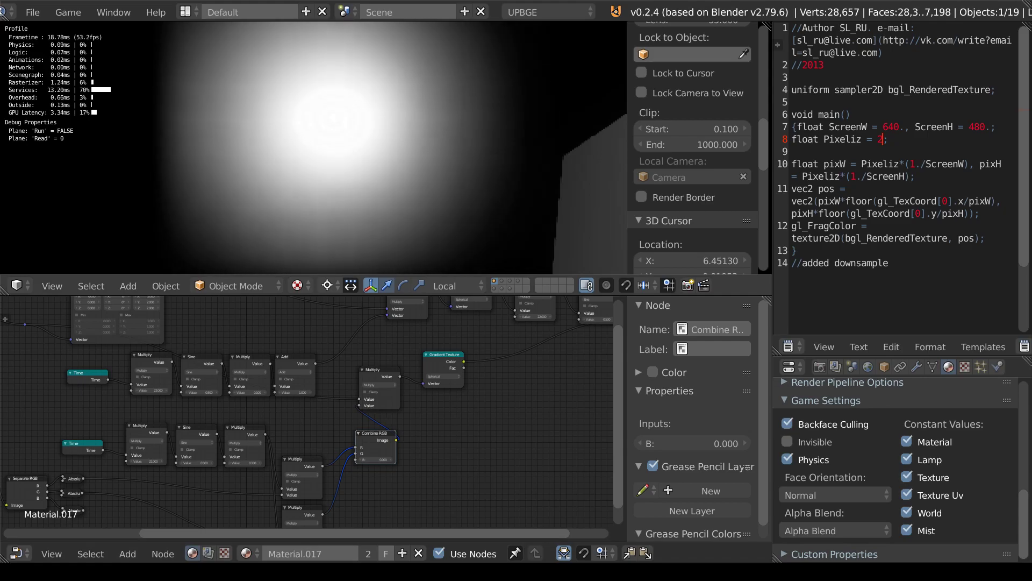
key(Escape)
key(m)
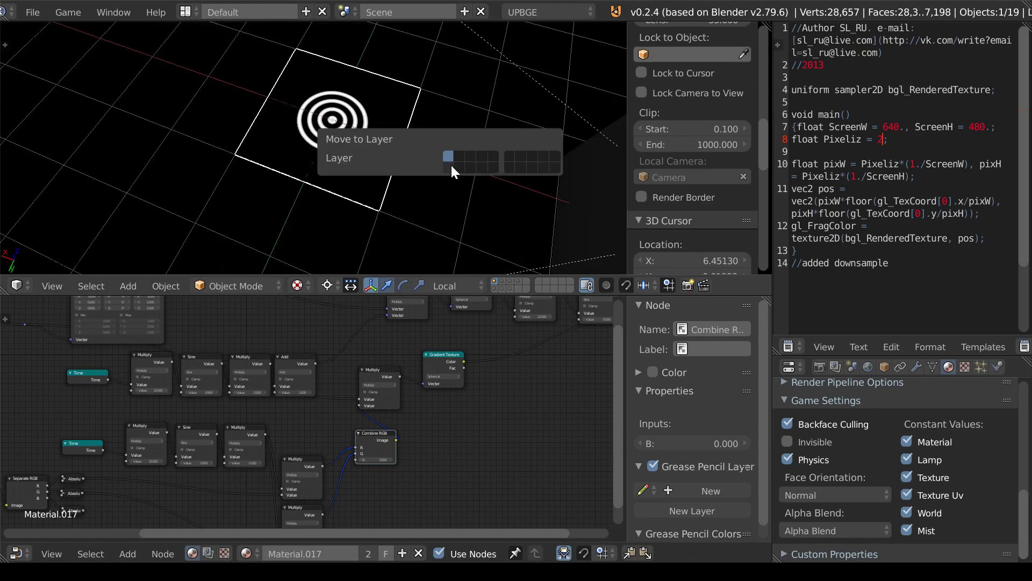
click(482, 165)
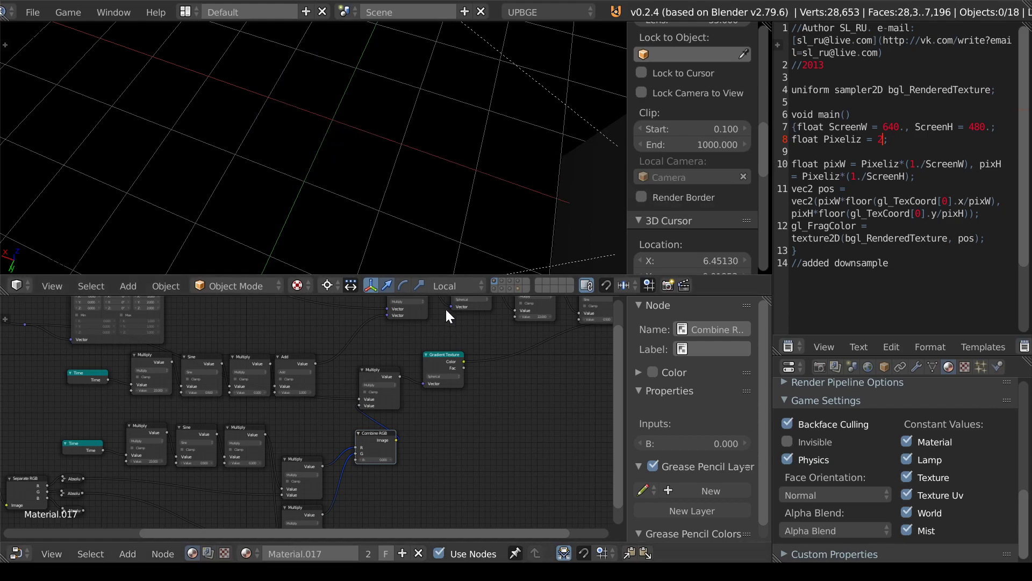
click(518, 289)
Walk the view in close to the ring plane.
key(shift+f)
key(w)
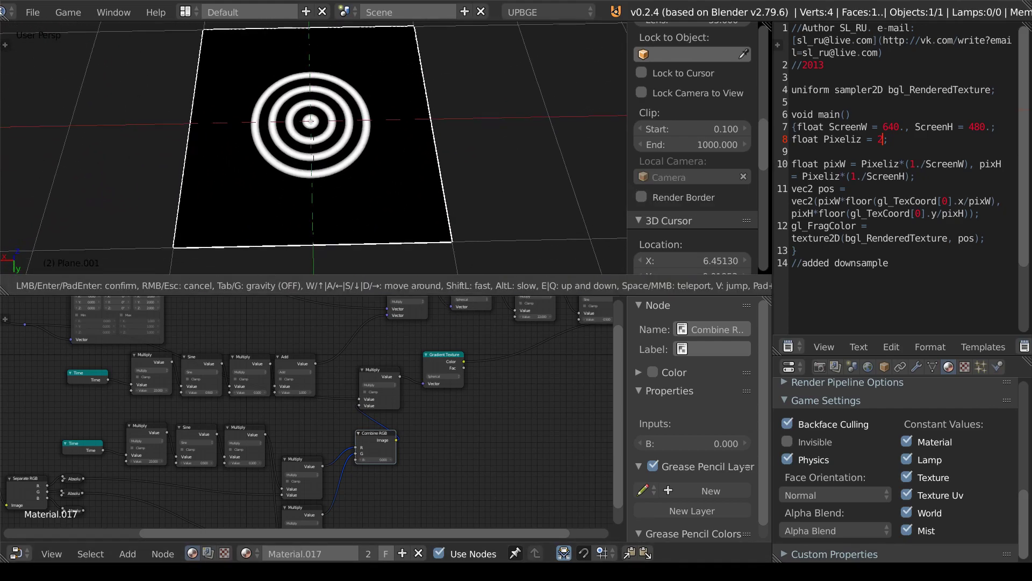
click(313, 148)
Add a Math node multiplying by 2 and duplicate it onto the lower Multiply's input wire.
scroll(233, 466, up, 3)
middle_drag(339, 494, 293, 439)
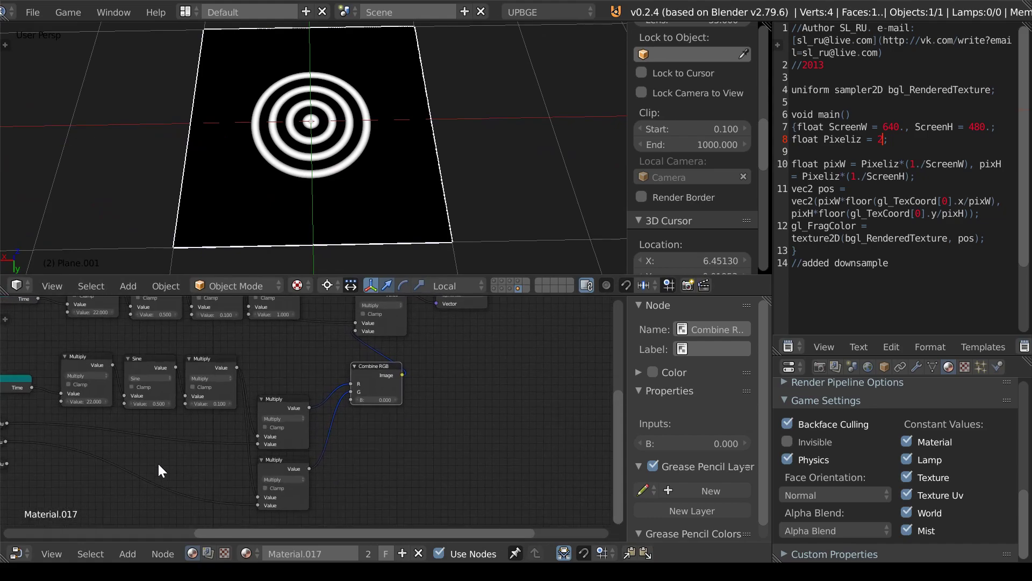
middle_drag(187, 465, 307, 439)
click(127, 553)
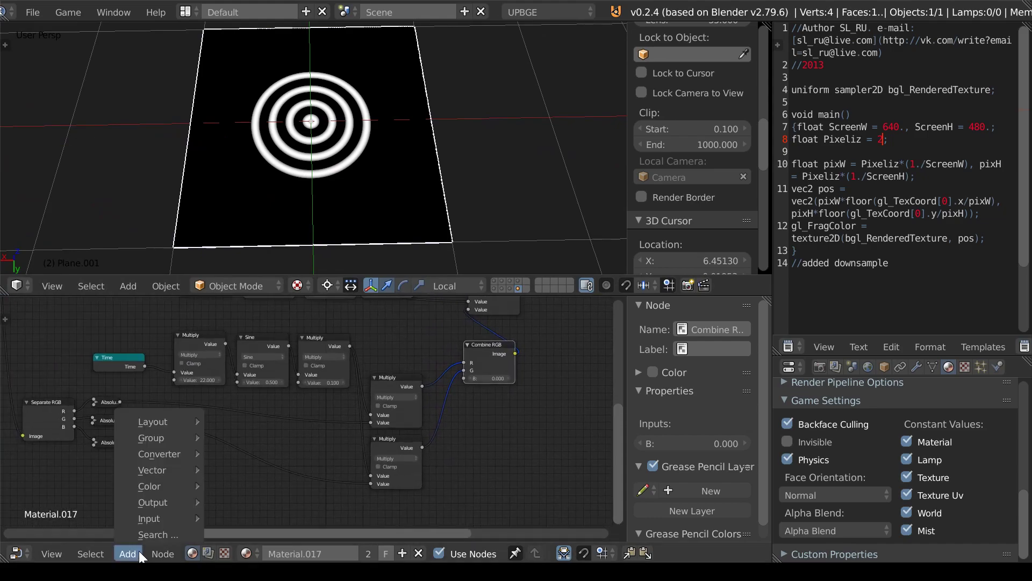
mouse_move(165, 455)
click(291, 369)
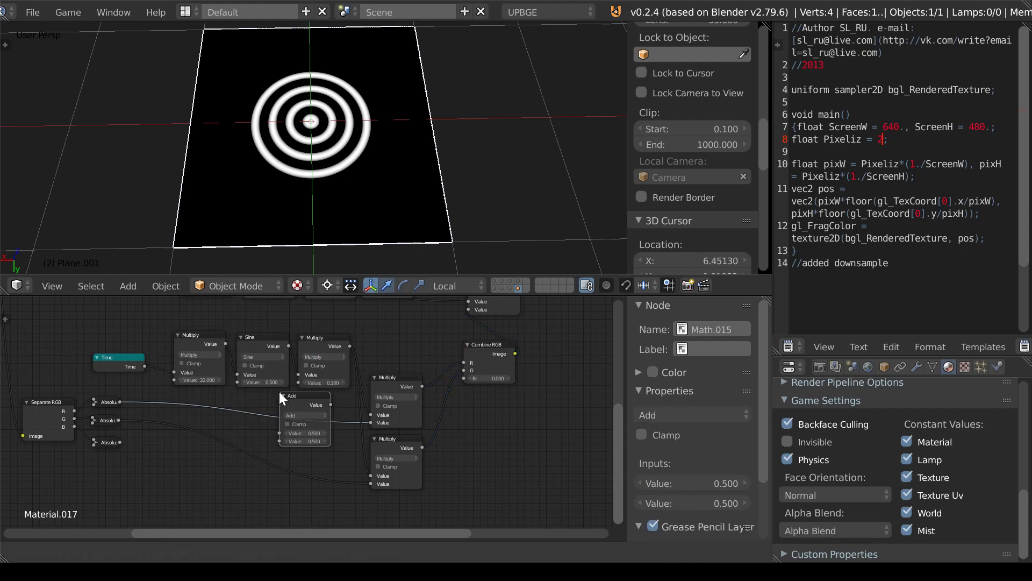
click(308, 415)
click(307, 417)
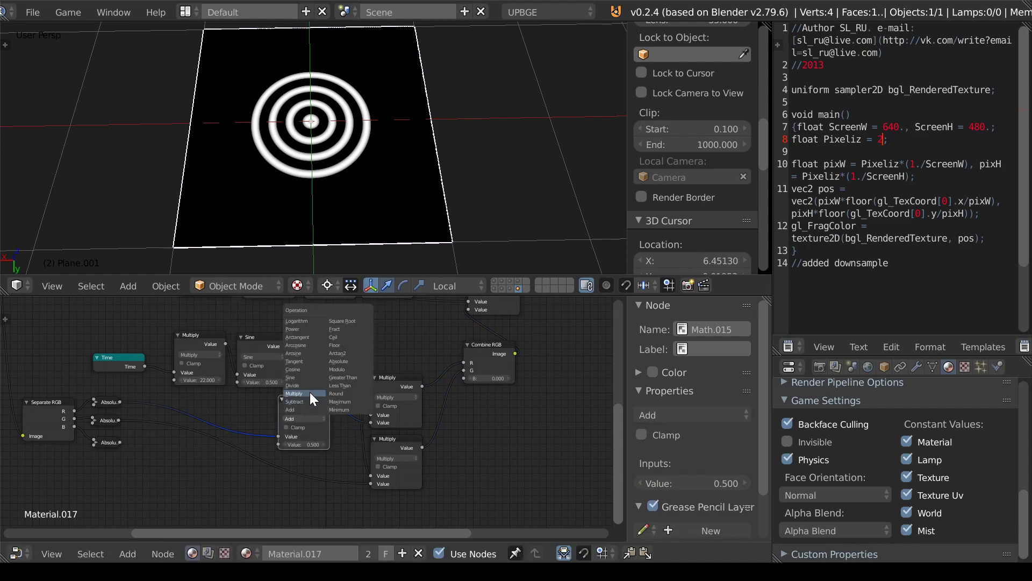
click(309, 392)
click(310, 444)
text(2)
key(Return)
key(shift+d)
click(304, 468)
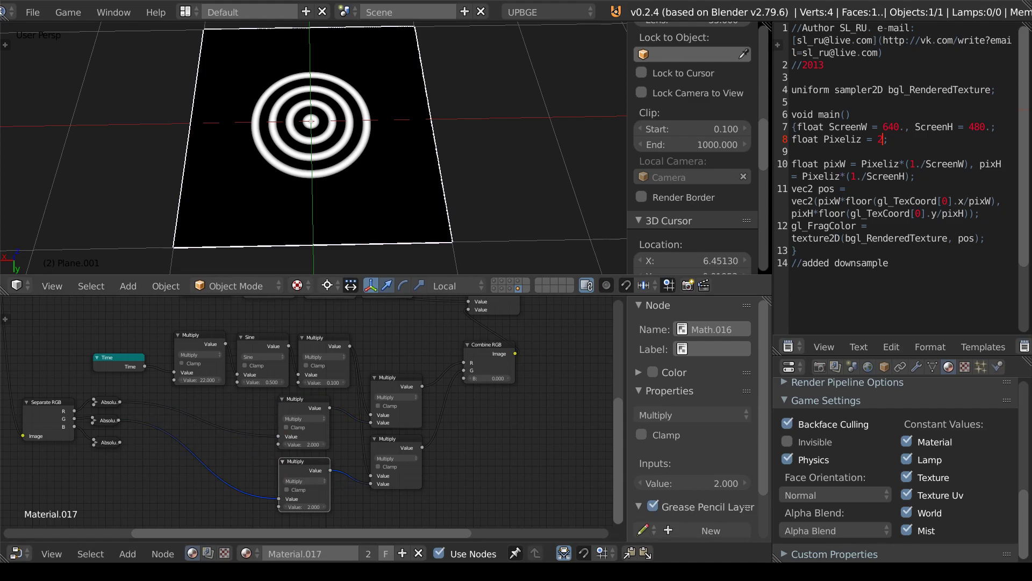
After a game test and a Sine trial, undo and insert the Add node into Combine RGB's R link.
key(p)
key(Escape)
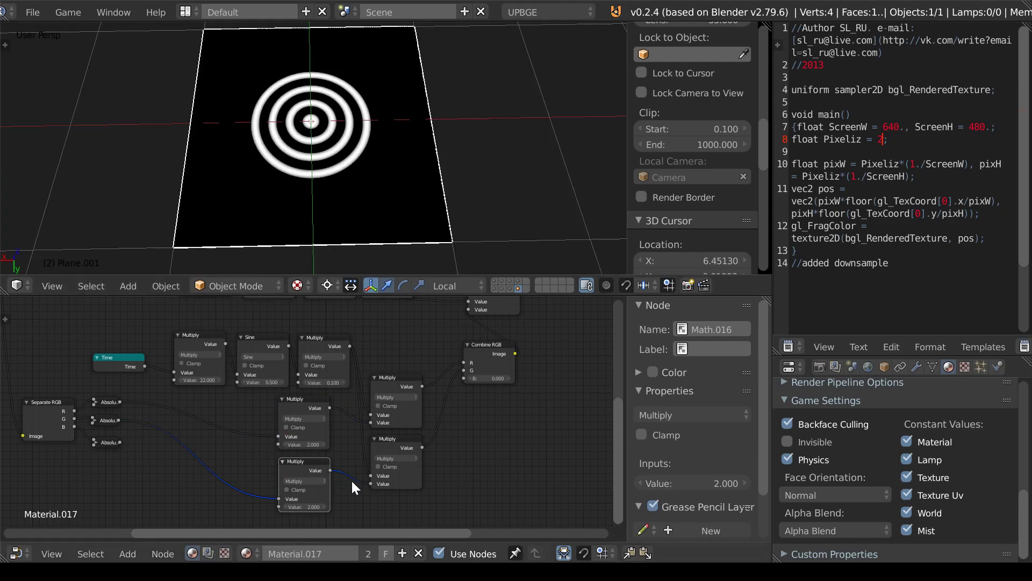
click(300, 481)
click(302, 440)
click(302, 418)
click(295, 379)
click(302, 408)
key(ctrl+z)
key(ctrl+z)
key(ctrl+z)
key(ctrl+z)
key(ctrl+z)
key(ctrl+z)
key(ctrl+z)
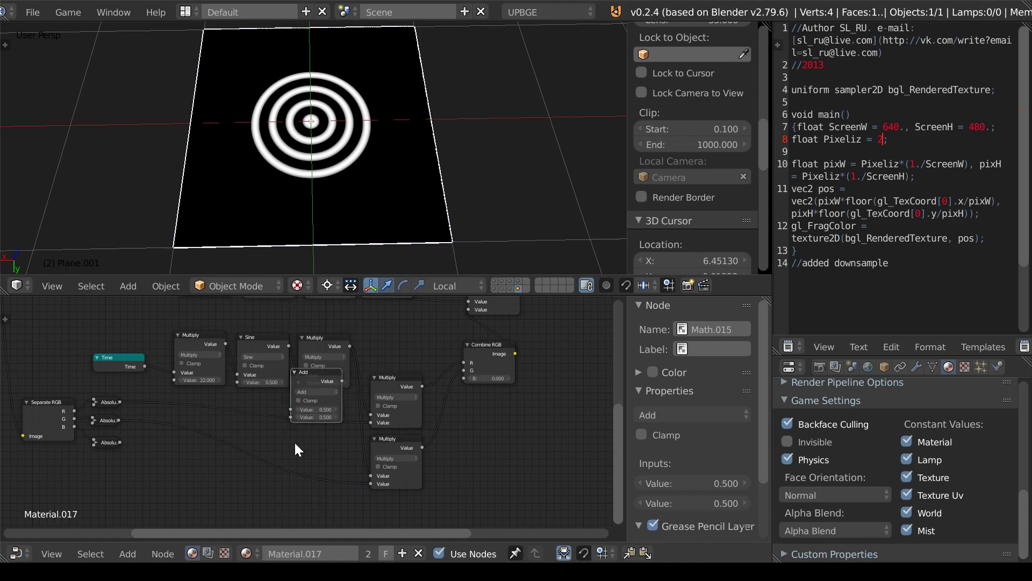
drag(314, 377, 465, 345)
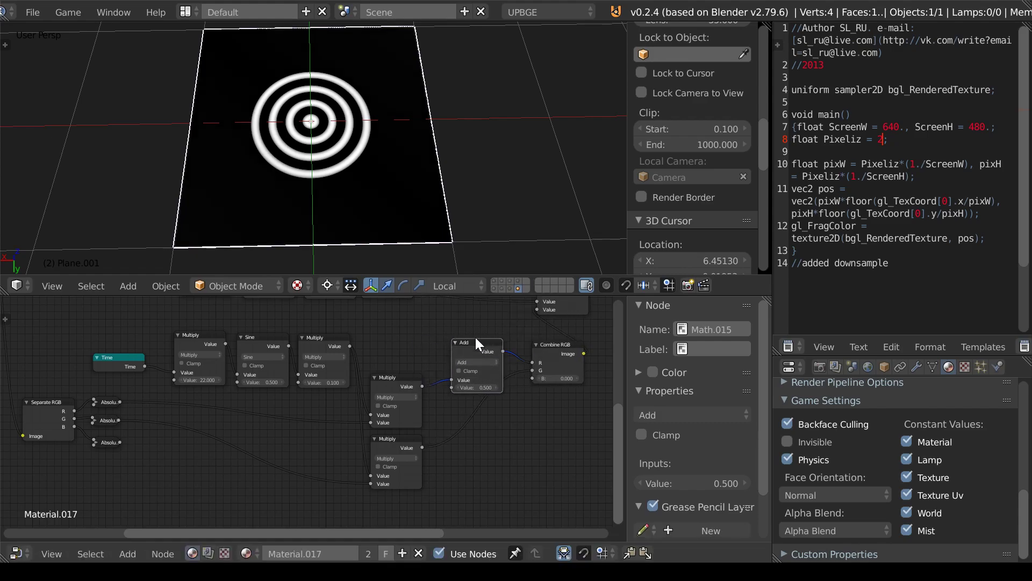
Turn the Add node into Sine and insert a Sine copy before Combine RGB's G input.
click(477, 362)
click(470, 321)
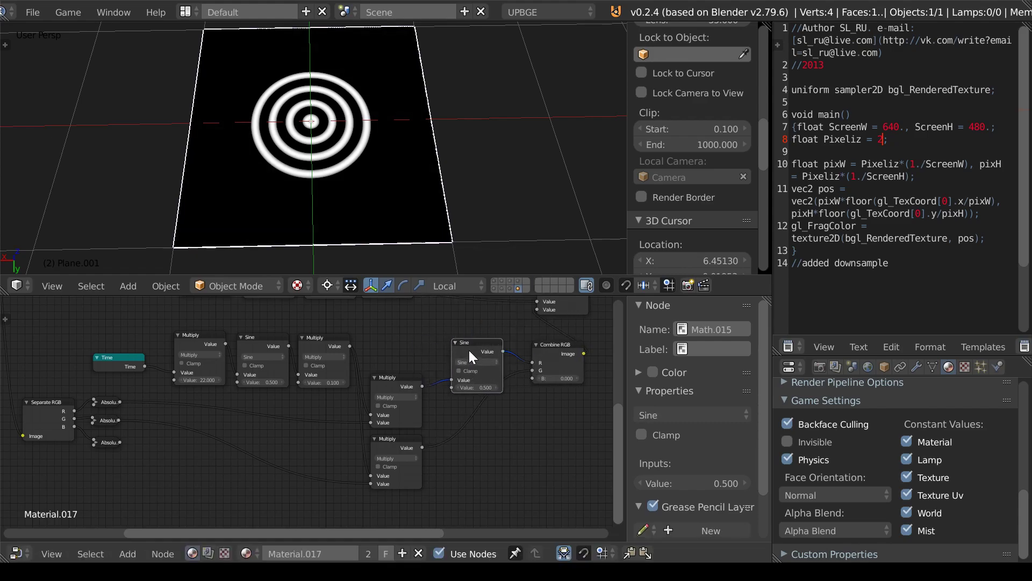
key(shift+d)
click(469, 389)
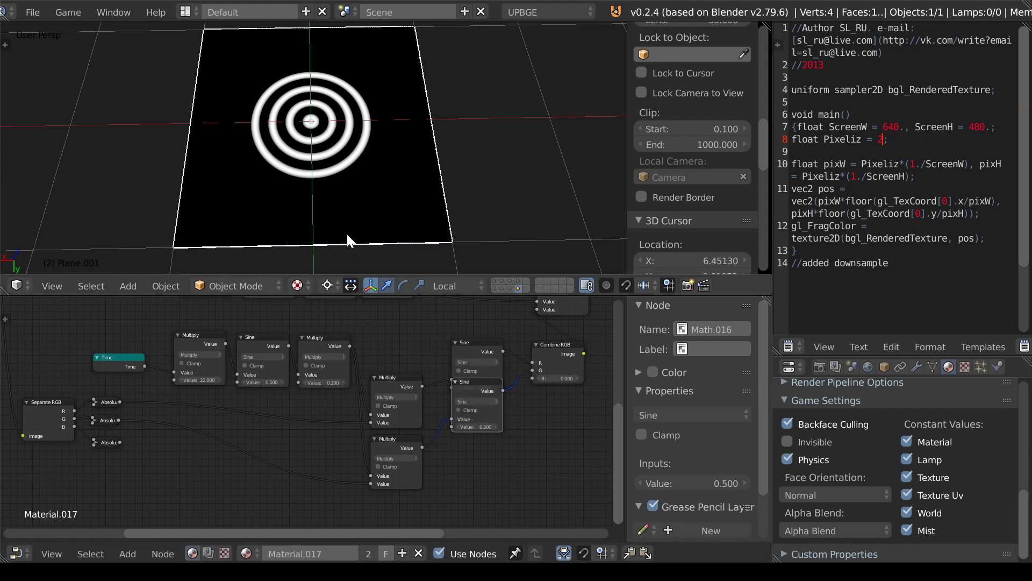
Insert Multiply node copies with value 4 onto both Absolute output links.
click(404, 376)
key(shift+d)
click(330, 408)
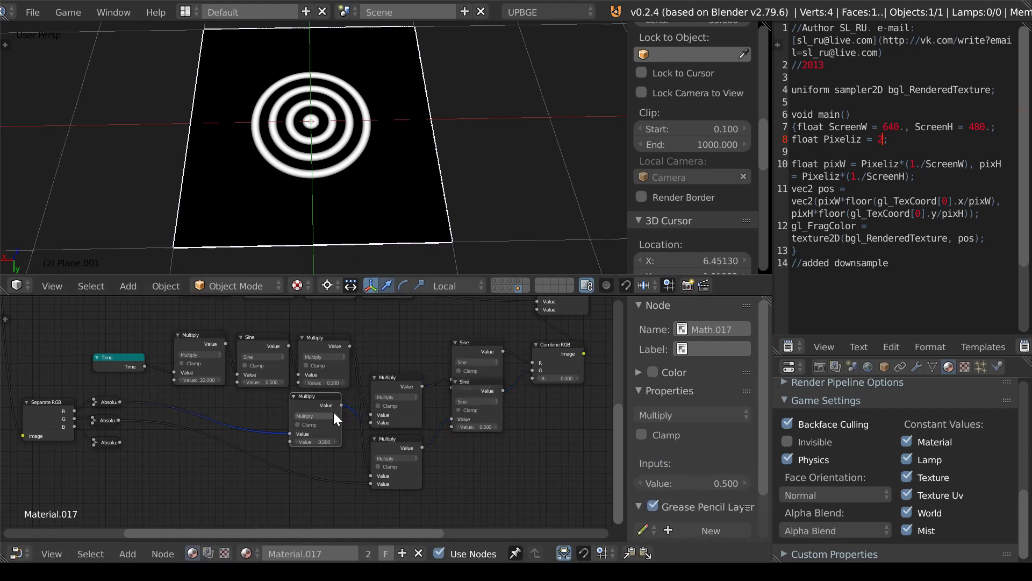
double_click(317, 440)
text(4)
click(395, 445)
key(shift+d)
click(318, 462)
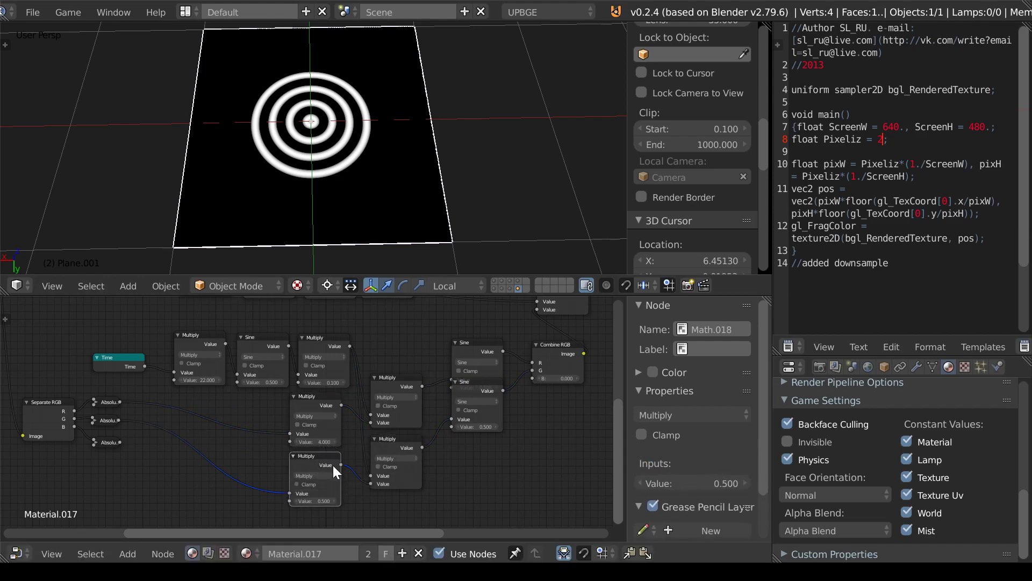
double_click(316, 501)
text(4)
key(Return)
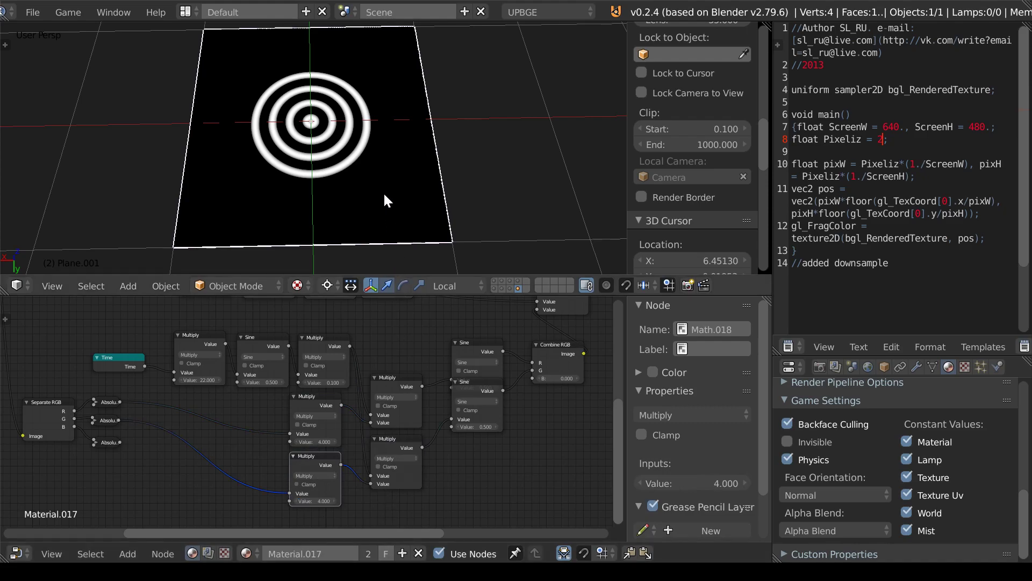
Test in-game, raise the 0.100 time multiplier to 1, and preview the animation again.
key(p)
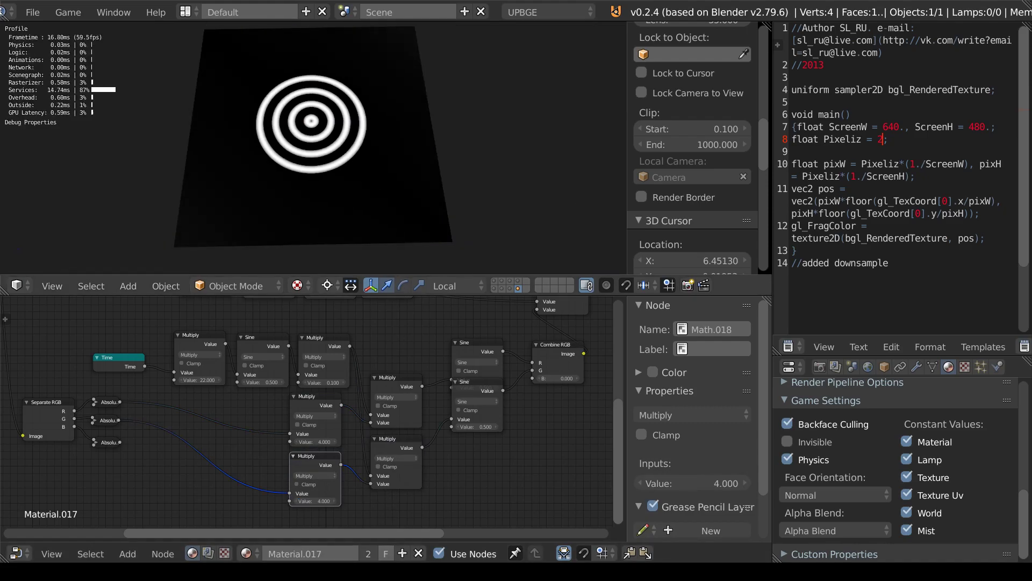
key(Escape)
double_click(330, 382)
text(1)
key(Return)
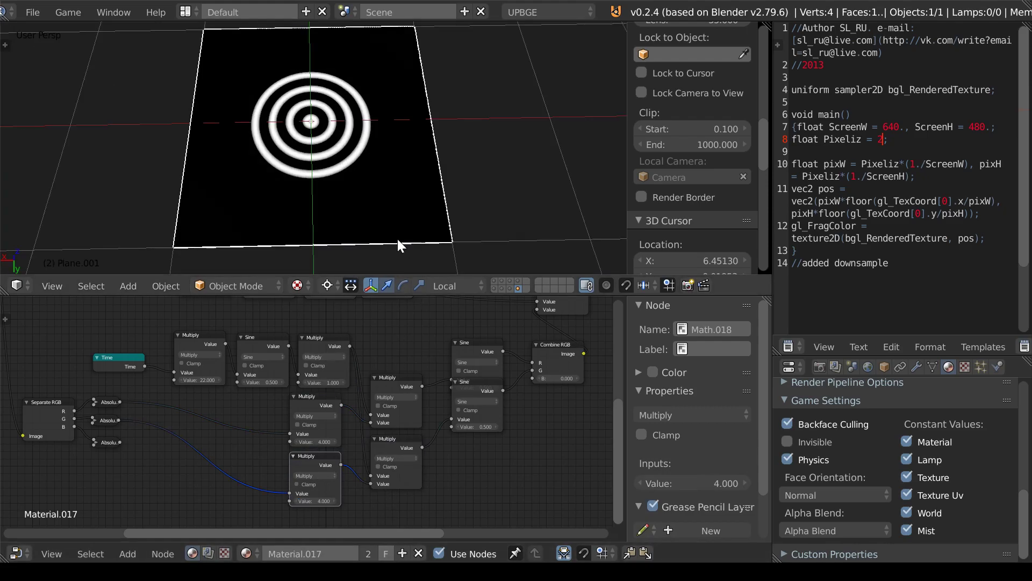
key(p)
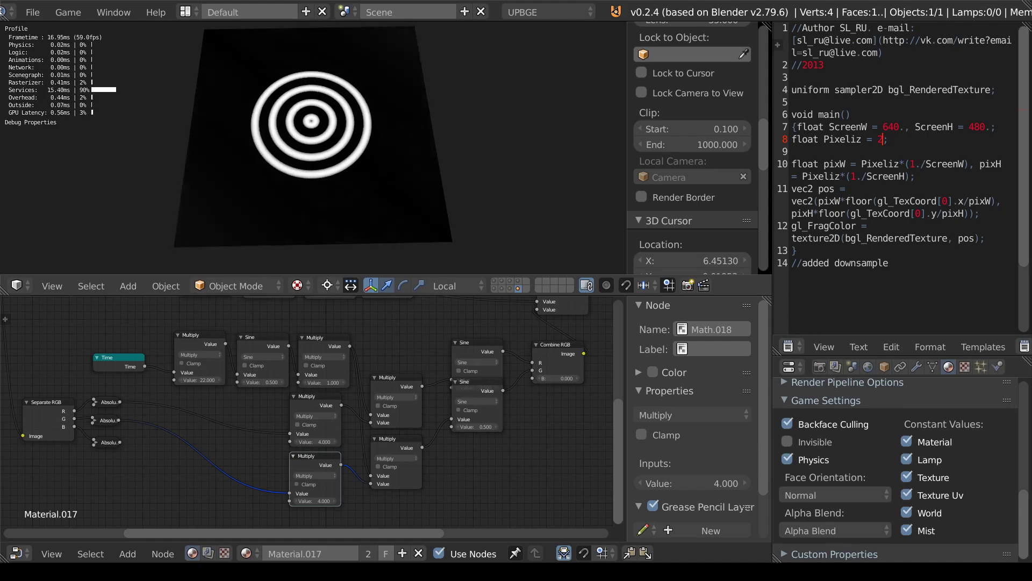
key(Escape)
ctrl+scroll(279, 373, left, 8)
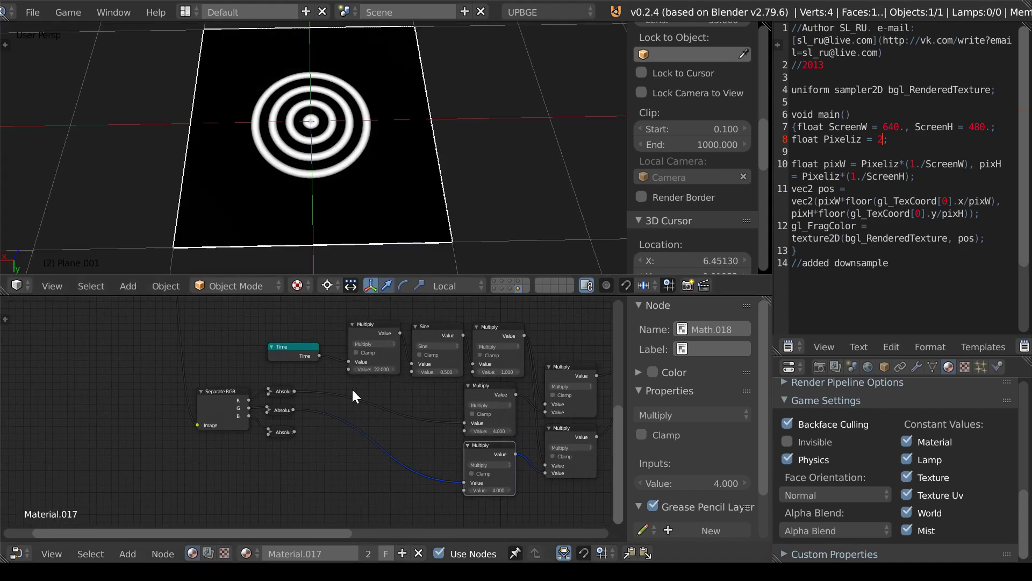
drag(295, 419, 261, 421)
scroll(290, 419, down, 4)
middle_drag(488, 416, 379, 422)
scroll(236, 419, up, 2)
scroll(280, 440, up, 2)
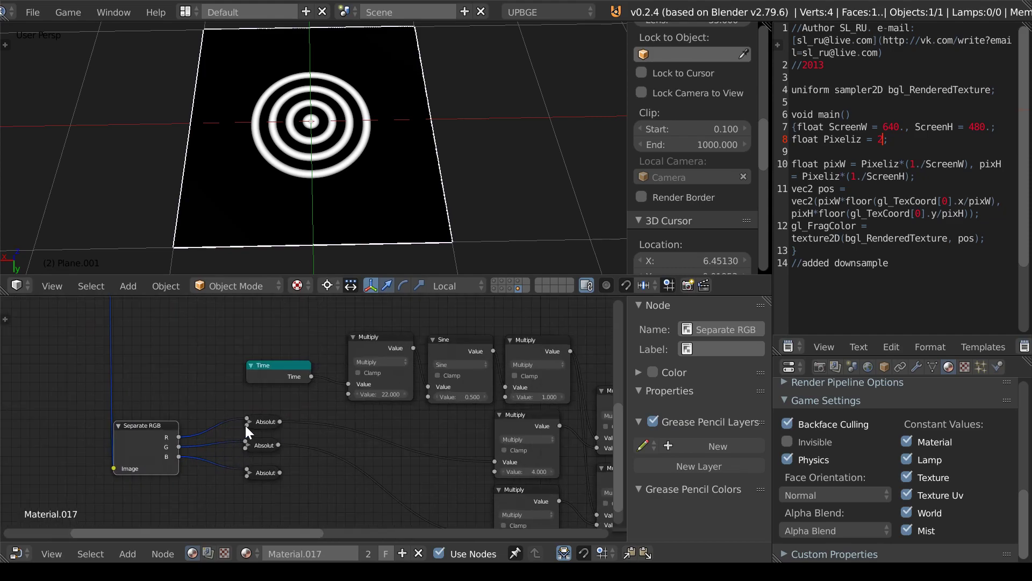
drag(178, 437, 492, 471)
key(p)
key(Escape)
drag(179, 446, 441, 490)
scroll(439, 486, down, 1)
middle_drag(439, 486, 435, 457)
drag(186, 424, 476, 507)
drag(475, 438, 438, 395)
drag(476, 507, 340, 393)
key(p)
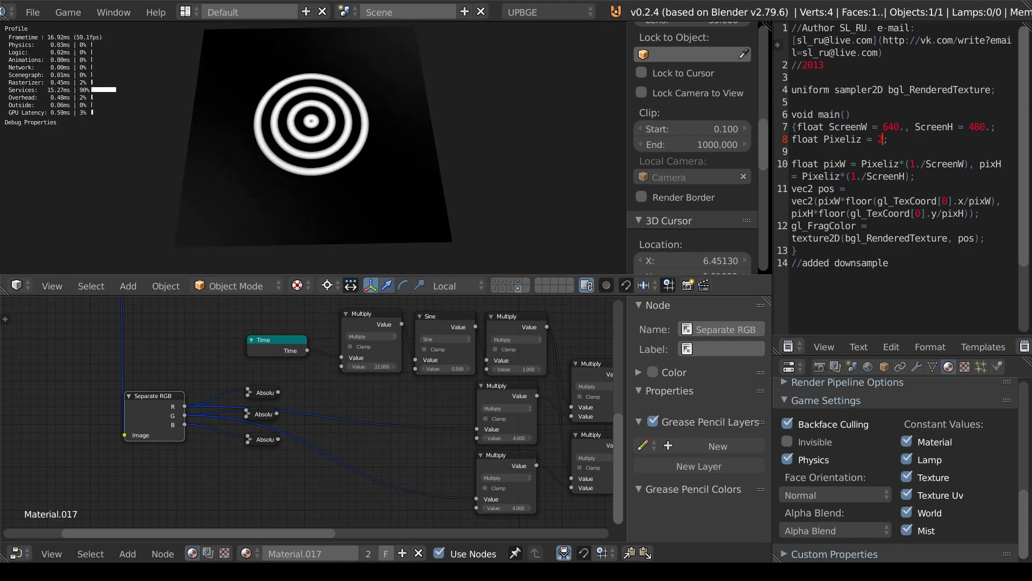
key(Escape)
scroll(470, 467, down, 3)
middle_drag(470, 466, 223, 448)
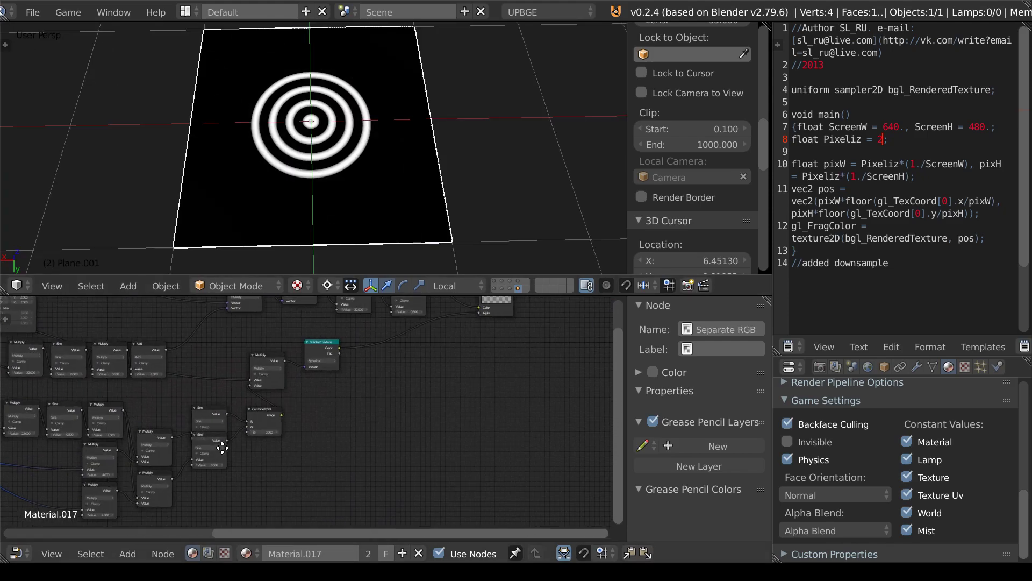
Change the Multiply node's operation to Add and test it in-game.
scroll(288, 369, up, 4)
click(241, 363)
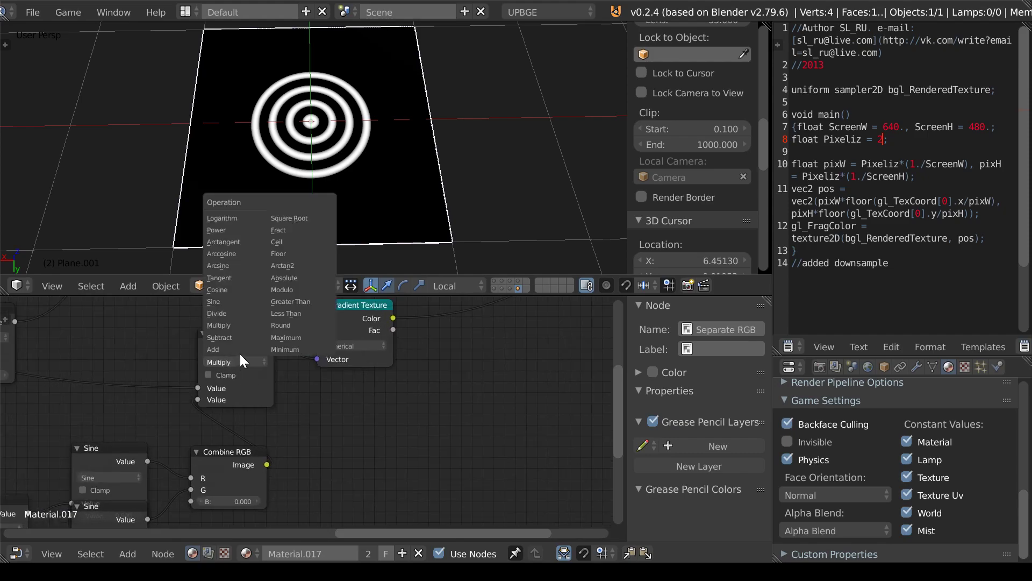
click(235, 348)
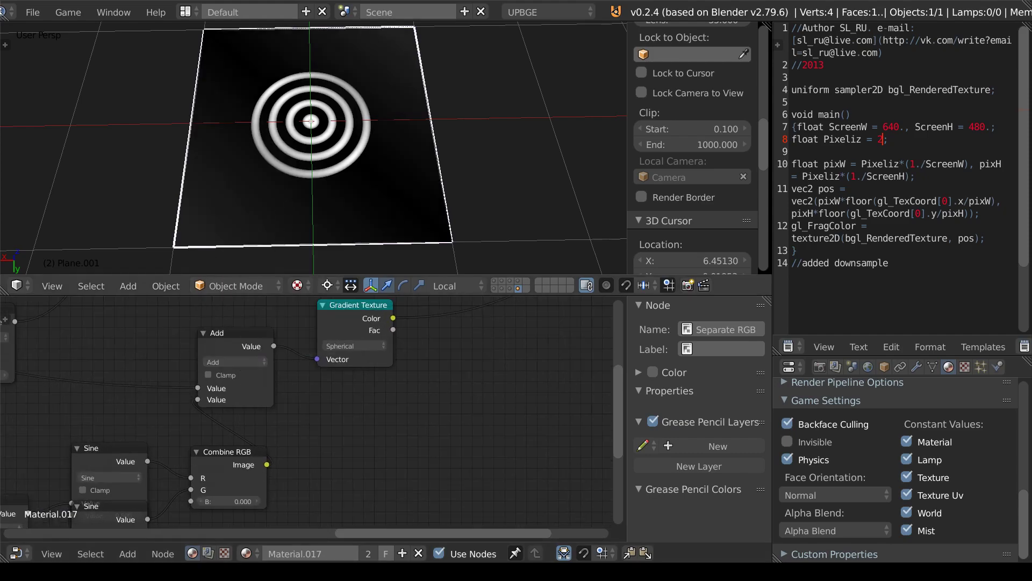
key(p)
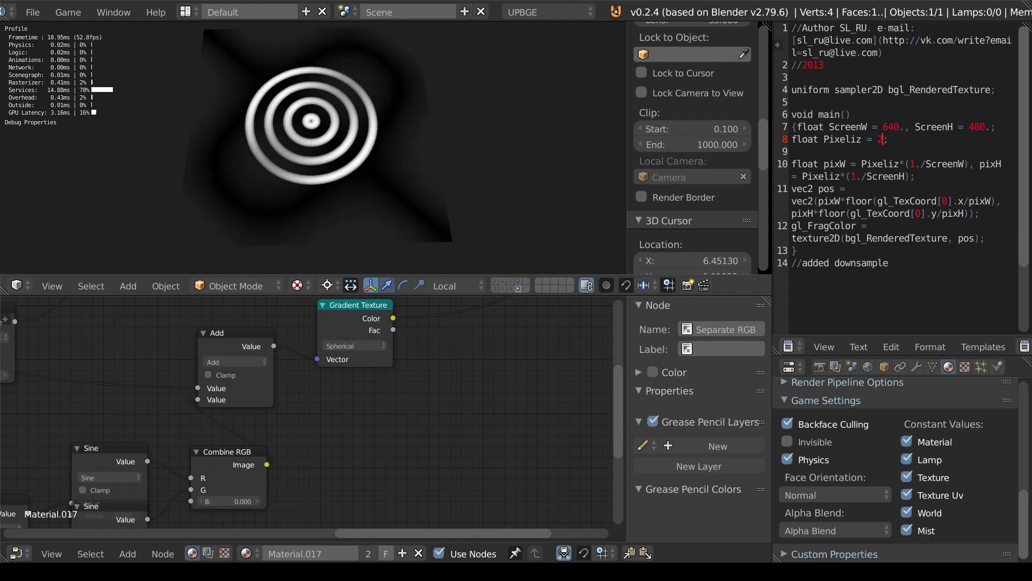
key(Escape)
Reconnect the Add node's input link to the Gradient Texture's Vector and preview the glow.
scroll(346, 362, down, 3)
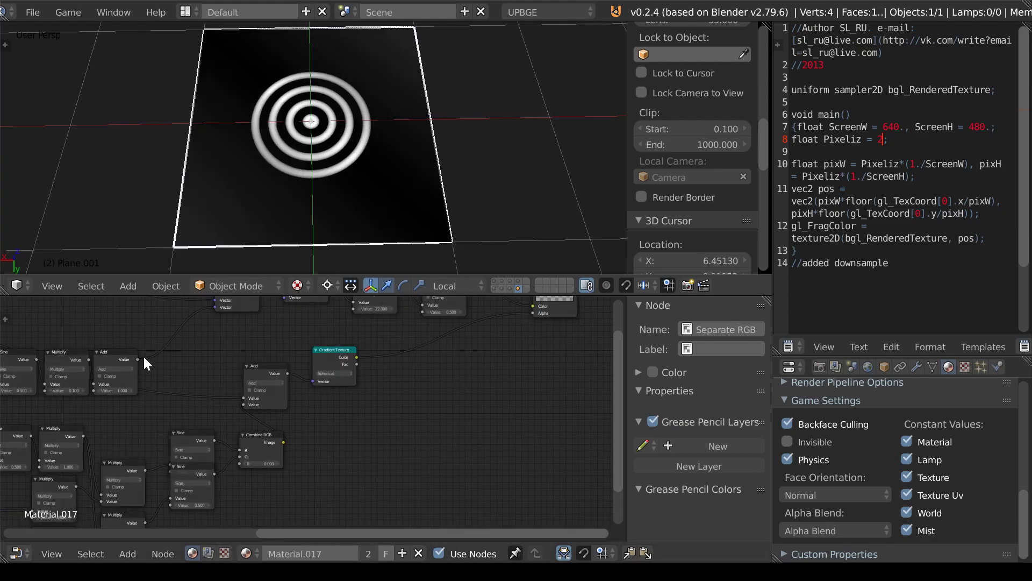
ctrl+scroll(255, 390, up, 1)
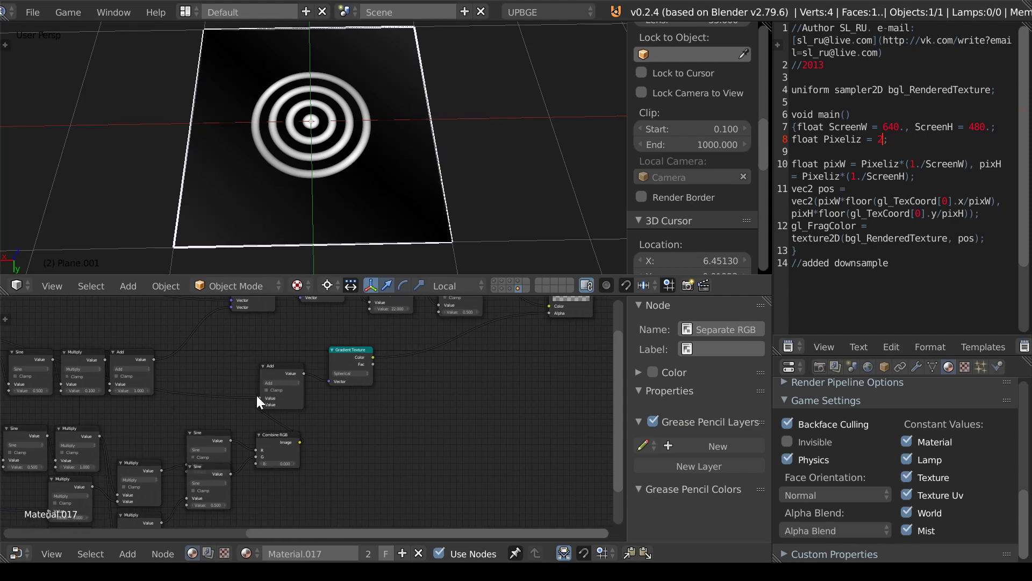
drag(261, 399, 394, 399)
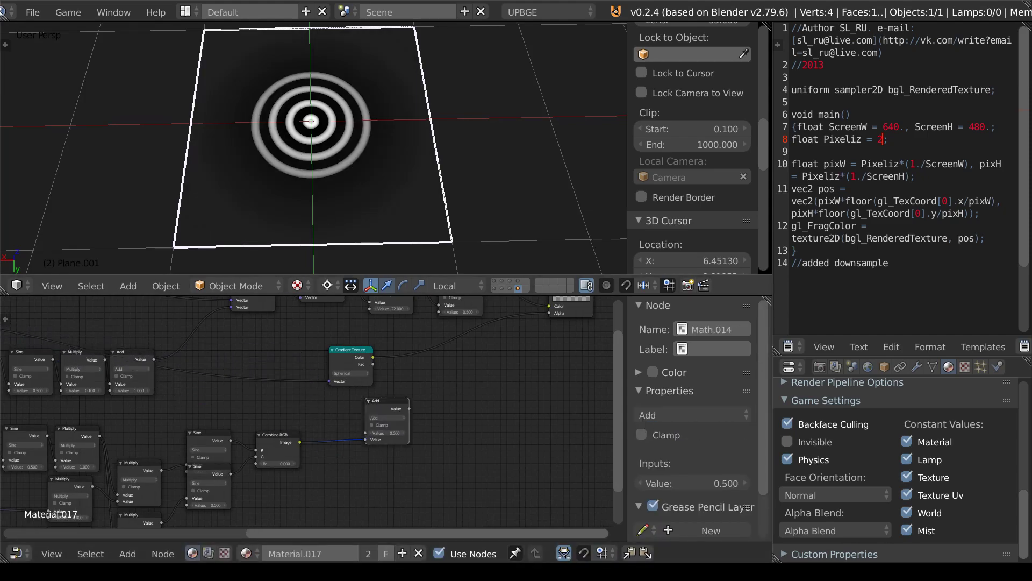
key(p)
key(Escape)
scroll(405, 405, down, 4)
middle_drag(382, 405, 405, 443)
scroll(406, 444, up, 4)
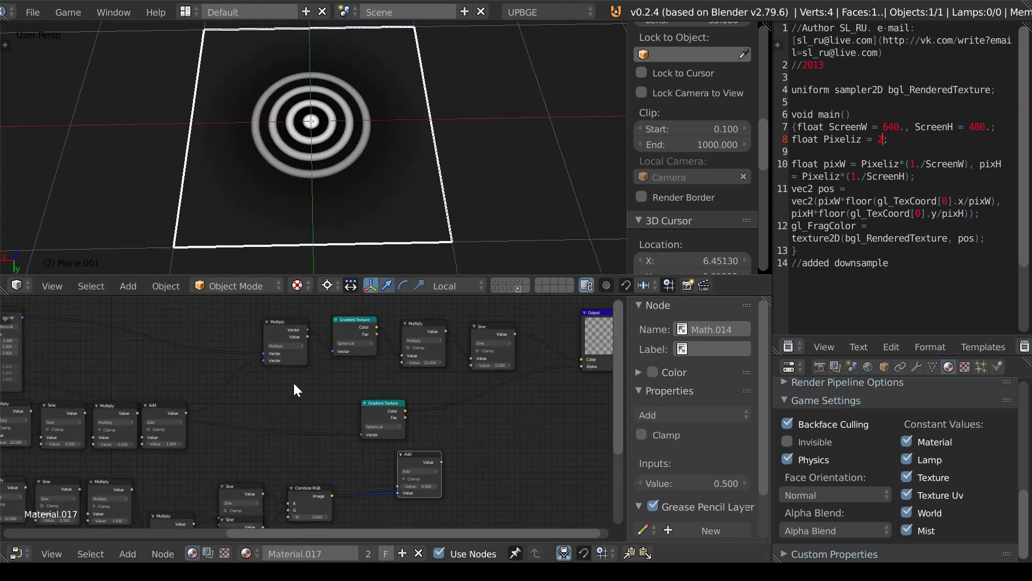
Insert a vector Multiply copy before the Gradient Texture, fed by the Add output, and test the swirl.
drag(273, 323, 212, 326)
key(shift+d)
click(278, 328)
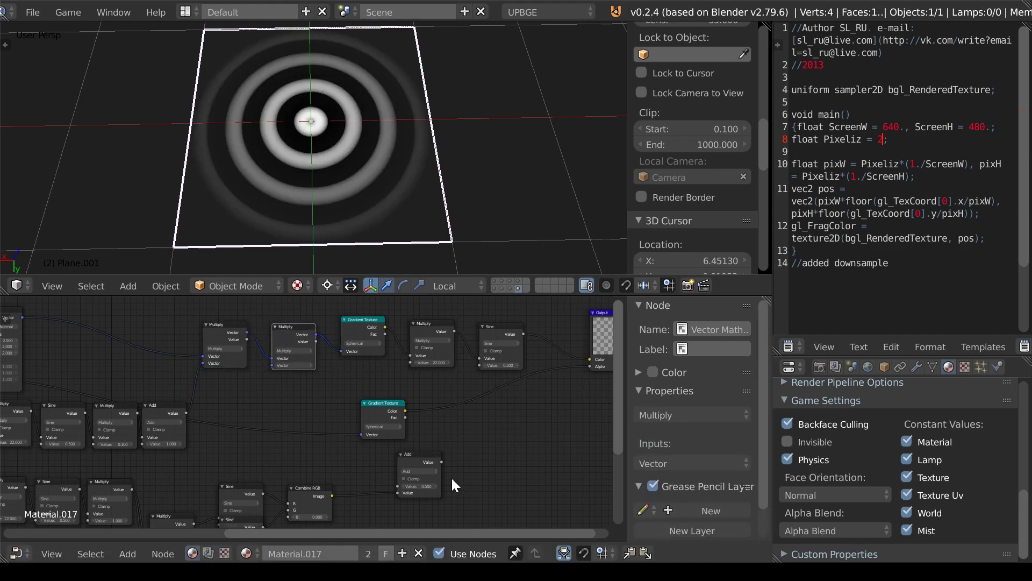
key(g)
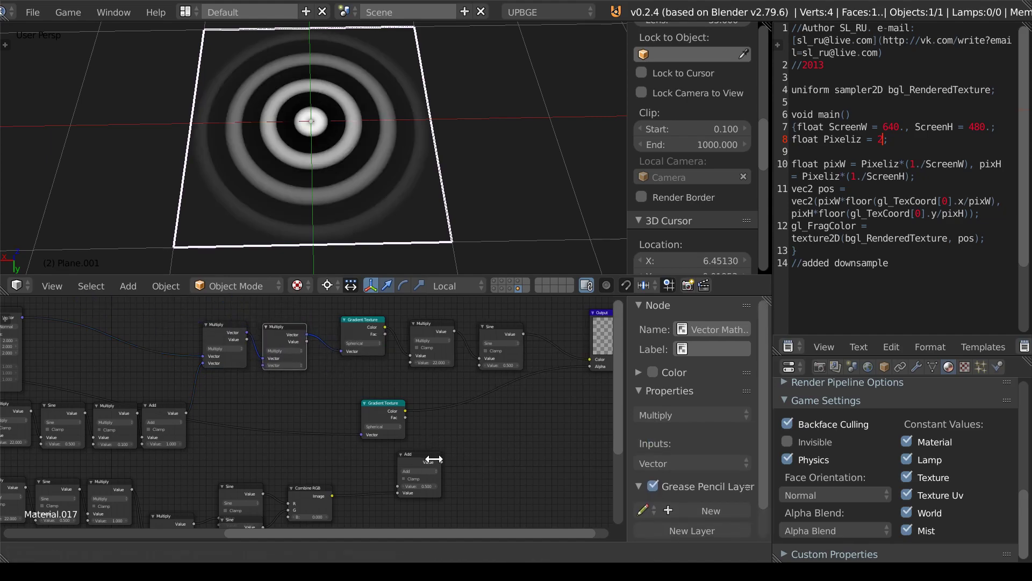
click(443, 461)
drag(441, 462, 269, 368)
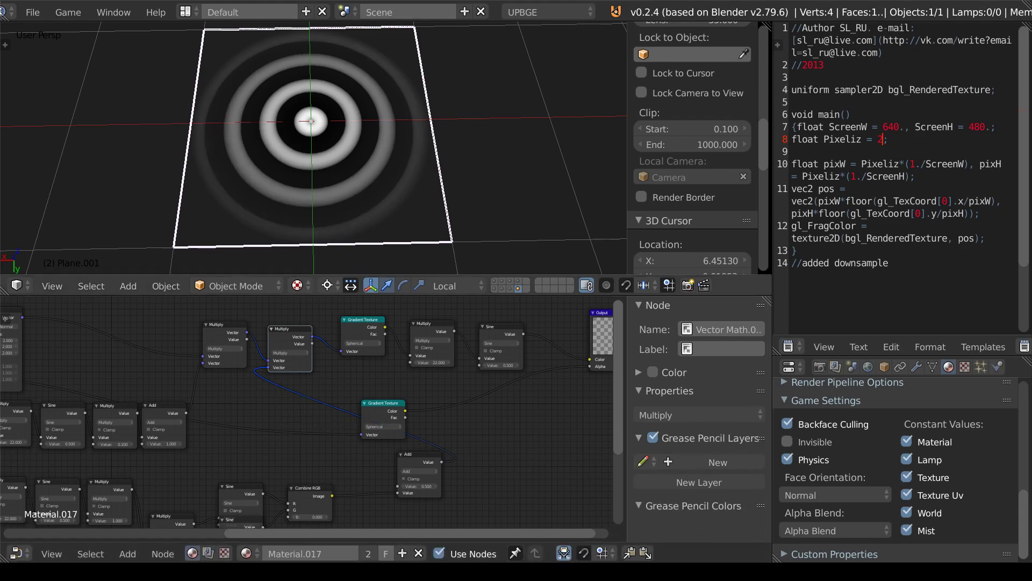
key(p)
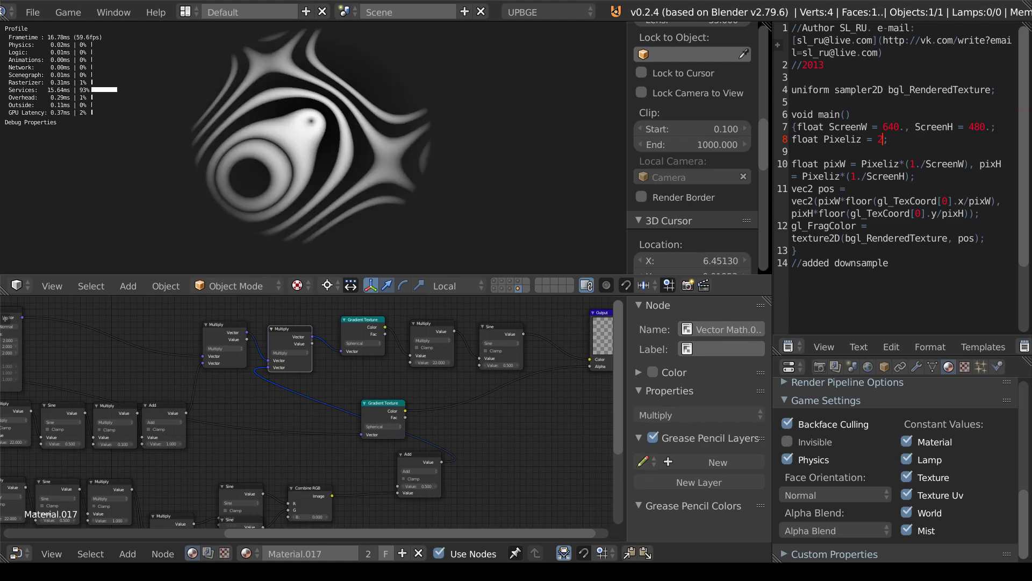
key(Escape)
Try the Average, Normalize and Multiply vector math operations, previewing the rings in-game.
click(289, 353)
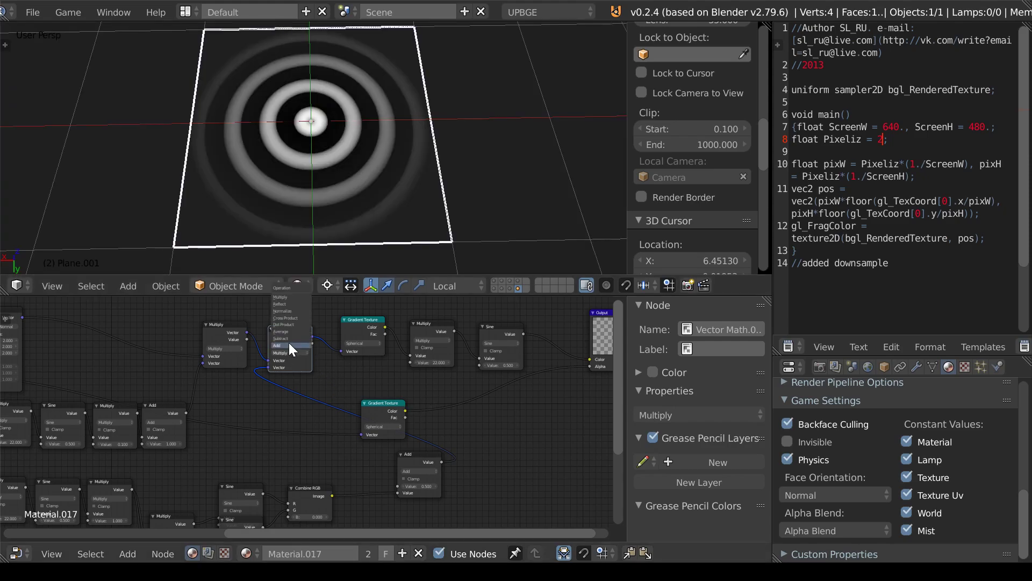
click(289, 330)
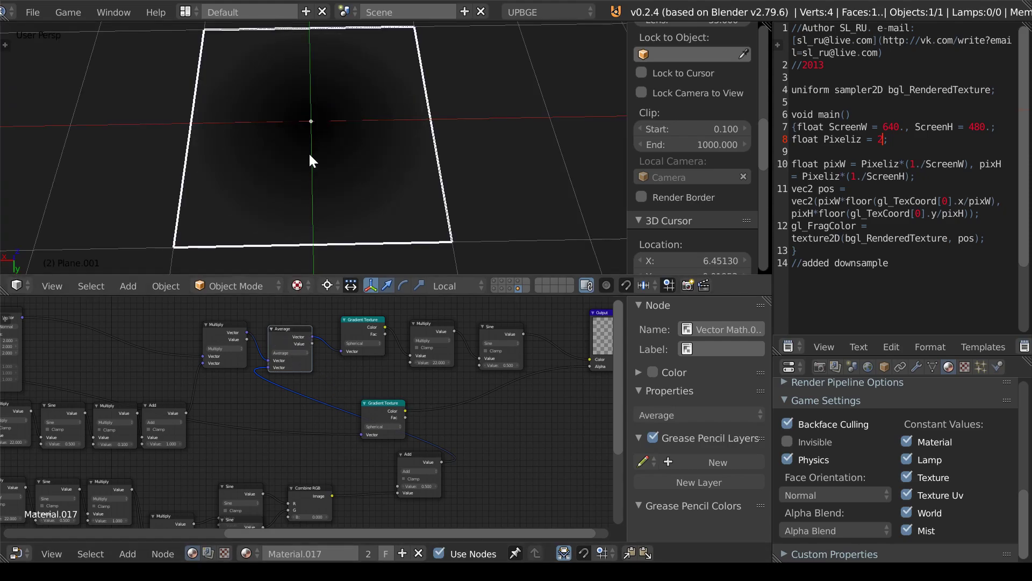
key(p)
key(Escape)
click(274, 353)
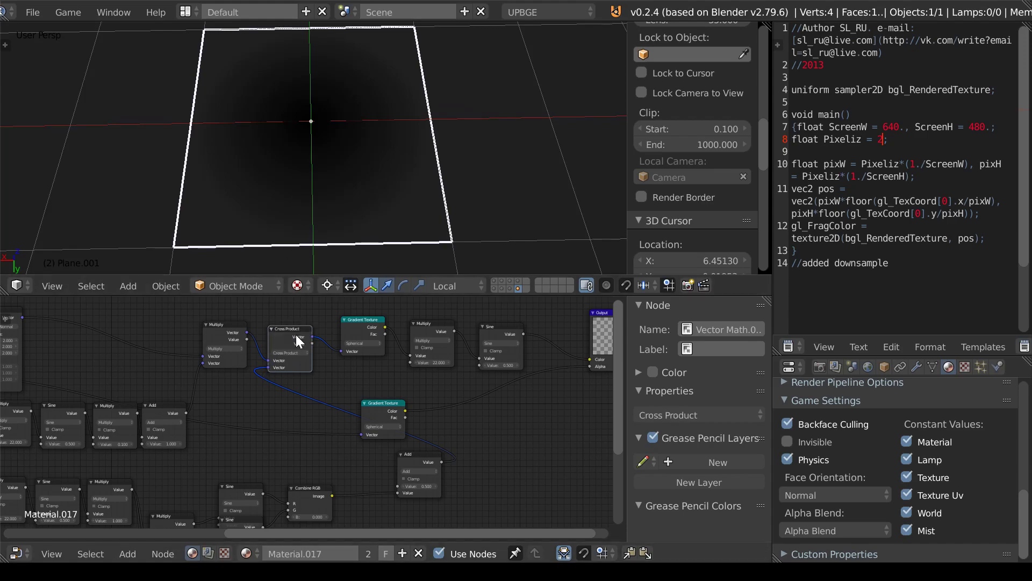
click(287, 353)
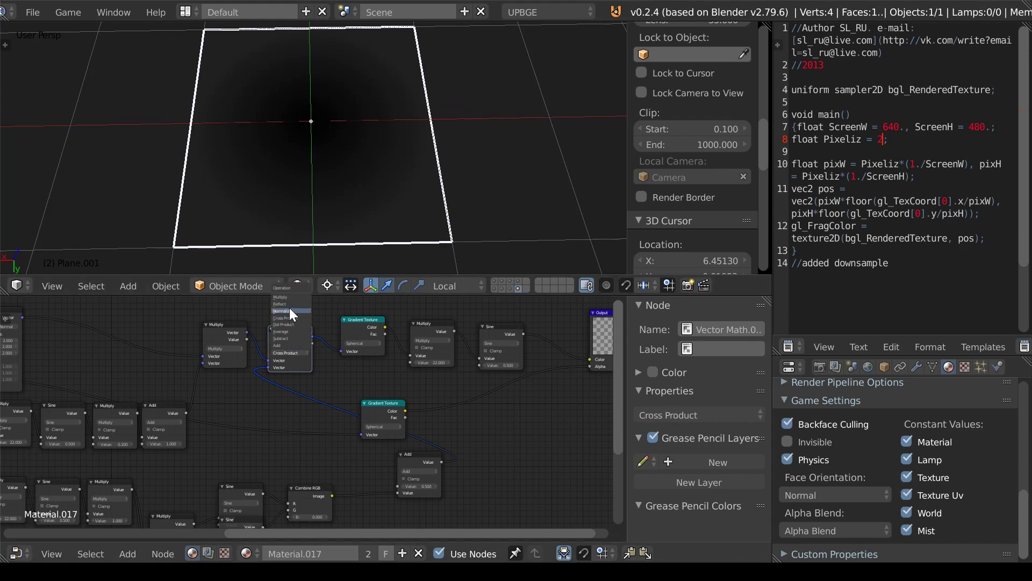
click(289, 311)
click(293, 353)
click(289, 296)
key(p)
key(Escape)
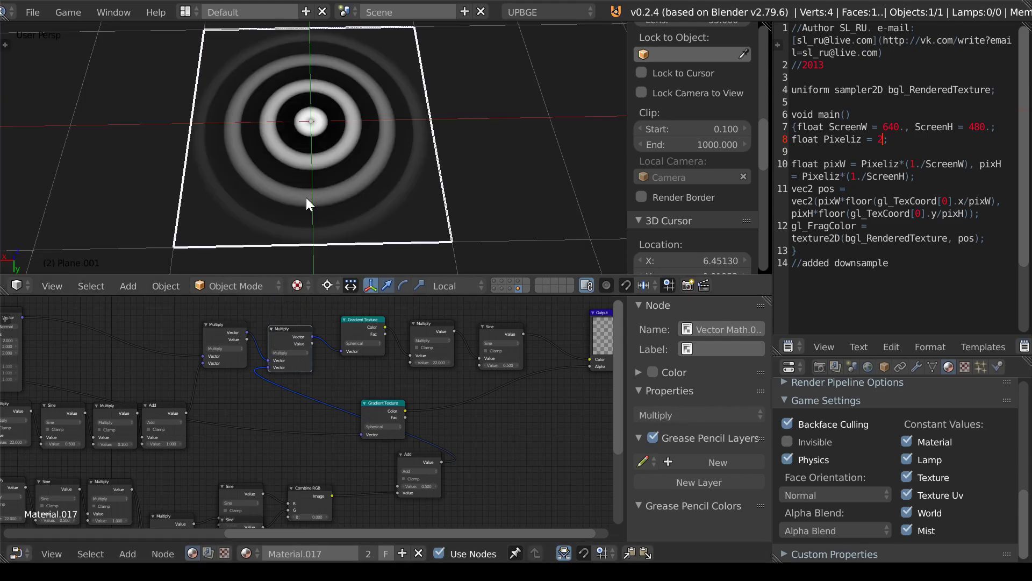
Test the Add operation, try Dot Product, Subtract and Average, then settle back on Add.
click(302, 349)
click(296, 345)
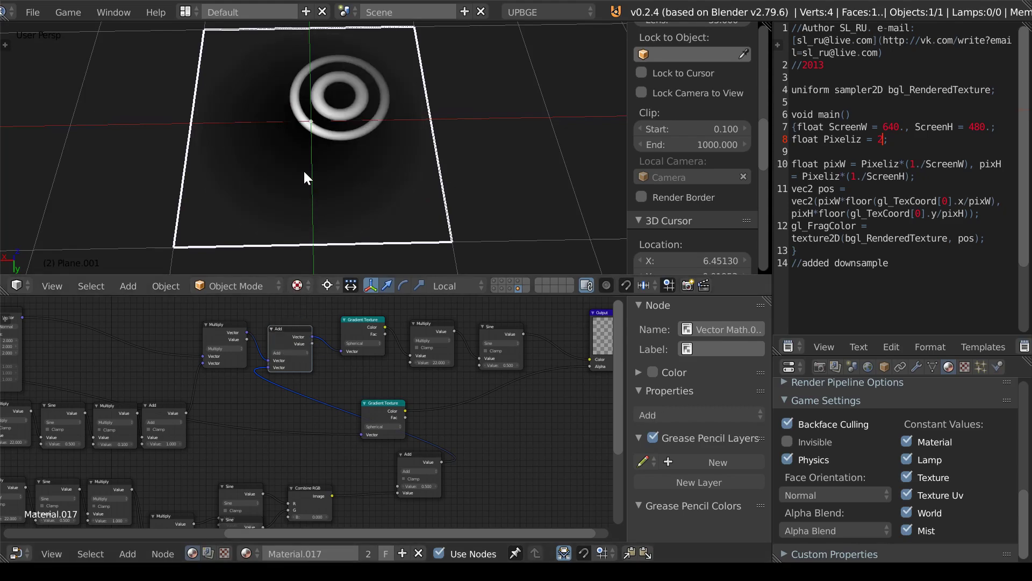
key(p)
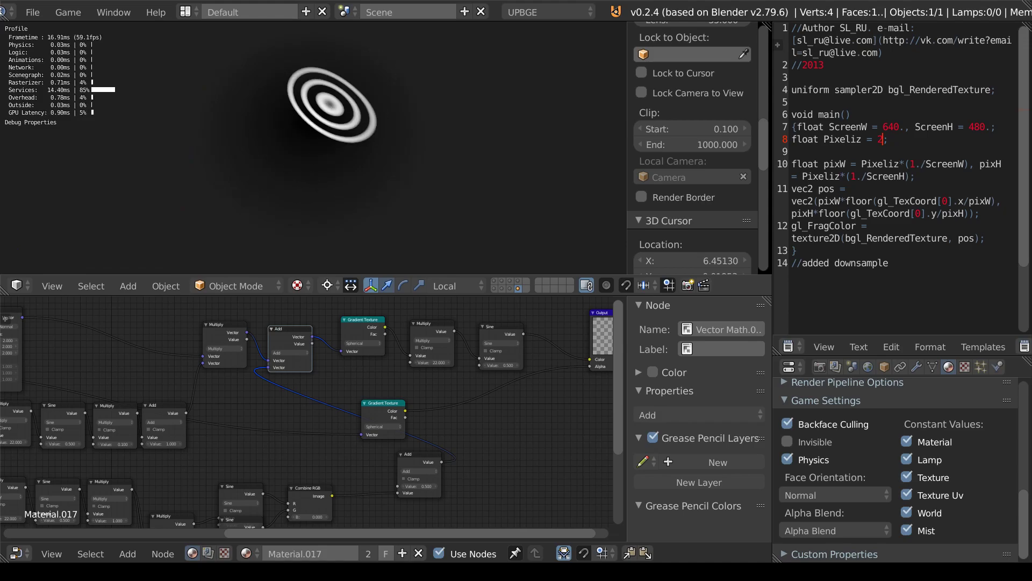
key(Escape)
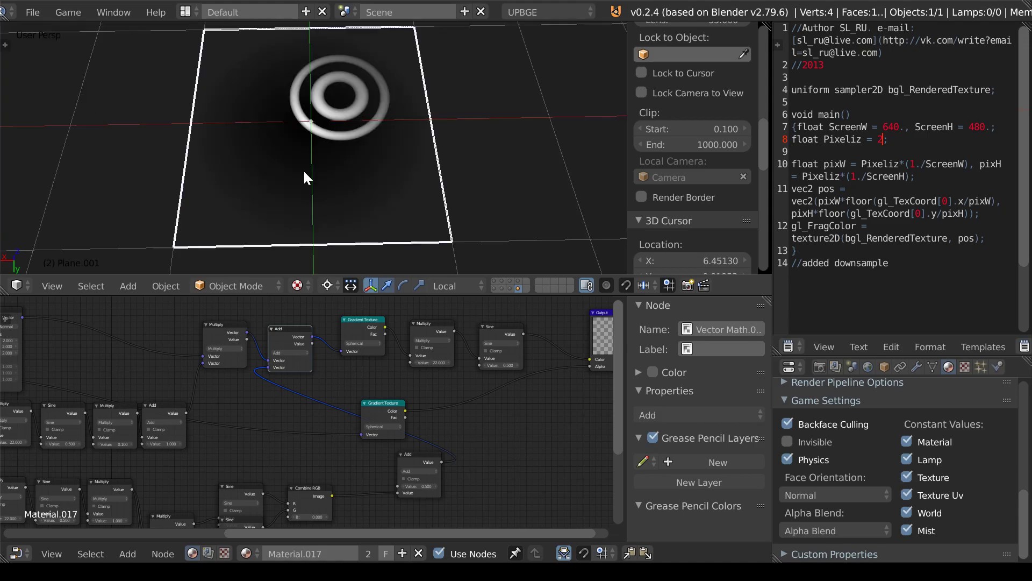
click(283, 353)
click(289, 323)
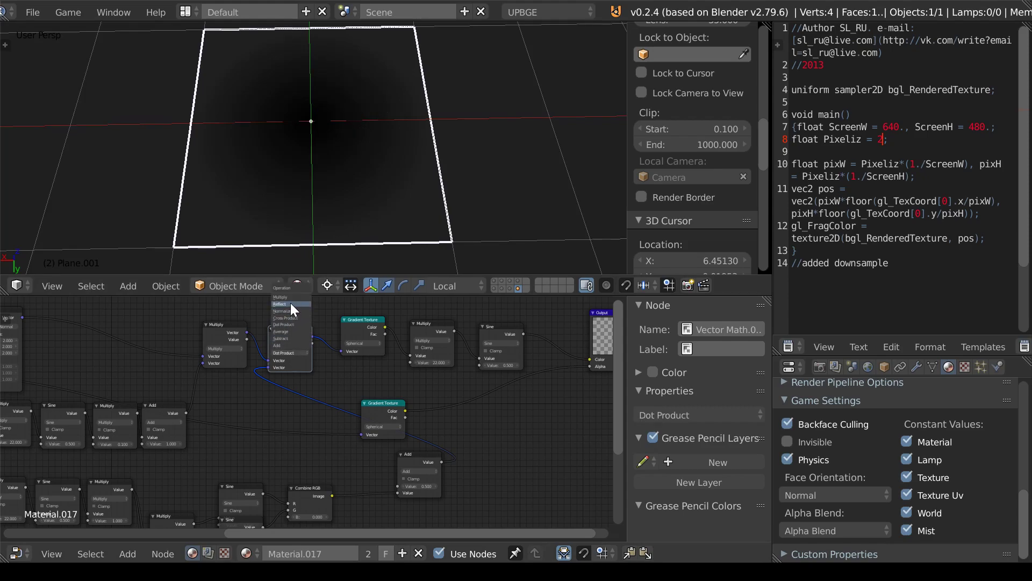
click(291, 334)
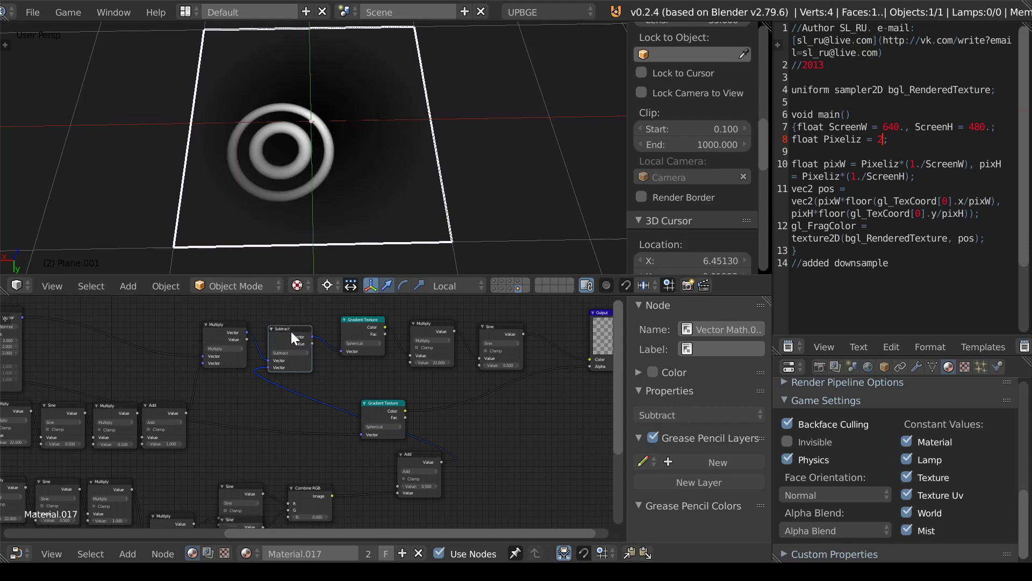
click(289, 353)
click(289, 332)
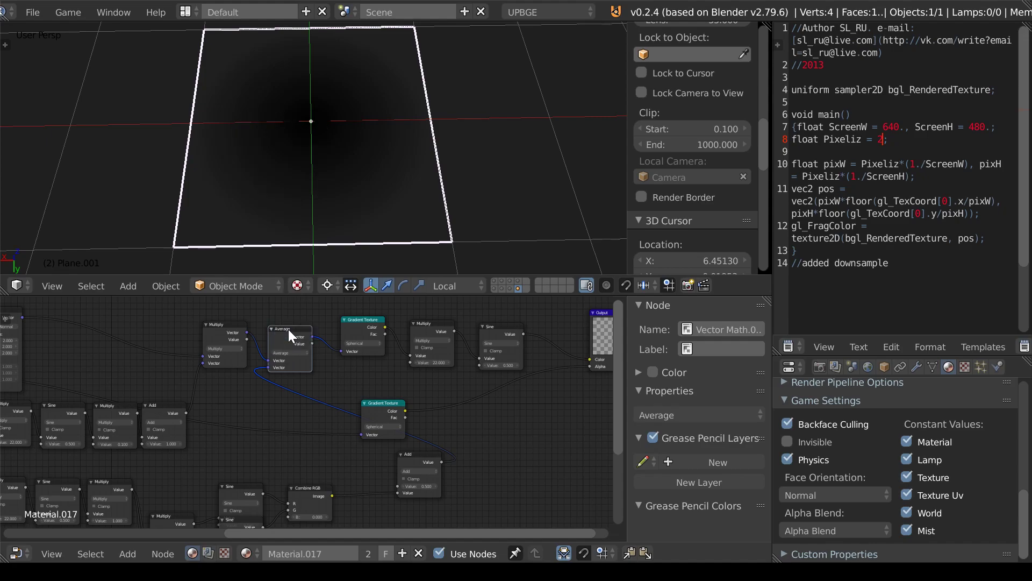
click(289, 354)
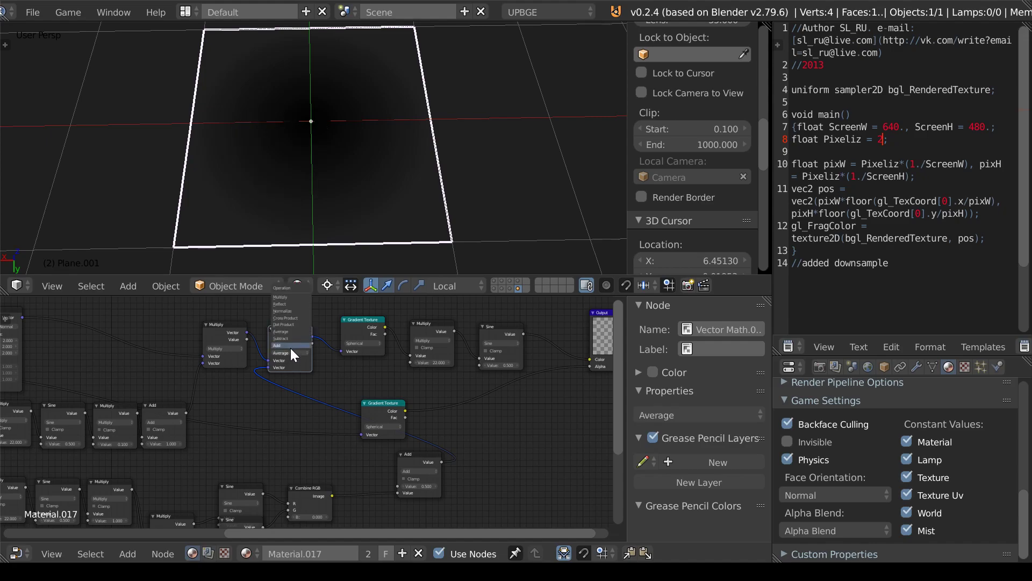
click(290, 345)
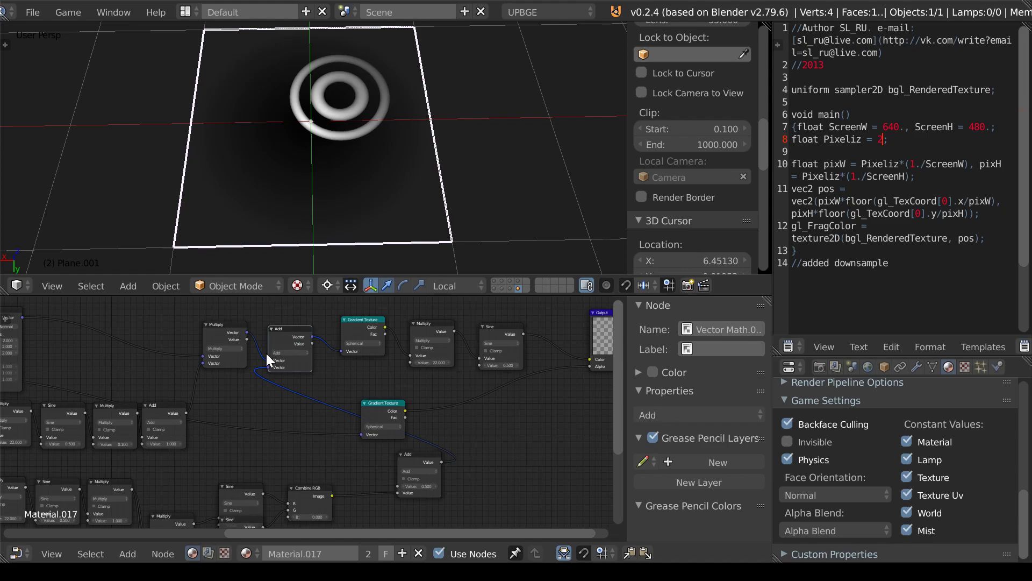
Feed the Gradient Texture from the Add node's Value output, then delete the Add node.
drag(310, 343, 339, 350)
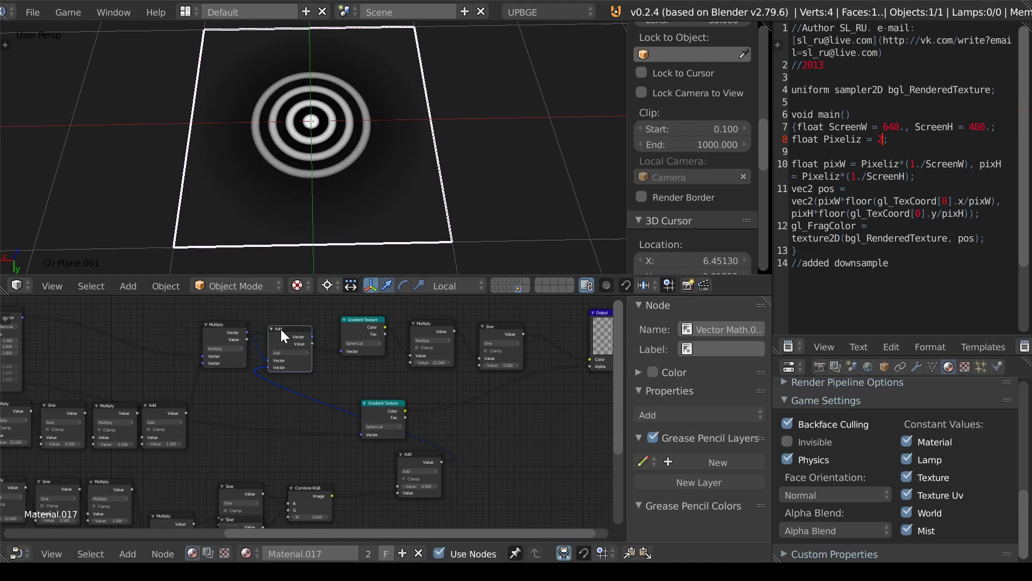
key(ctrl+x)
middle_drag(453, 471, 300, 448)
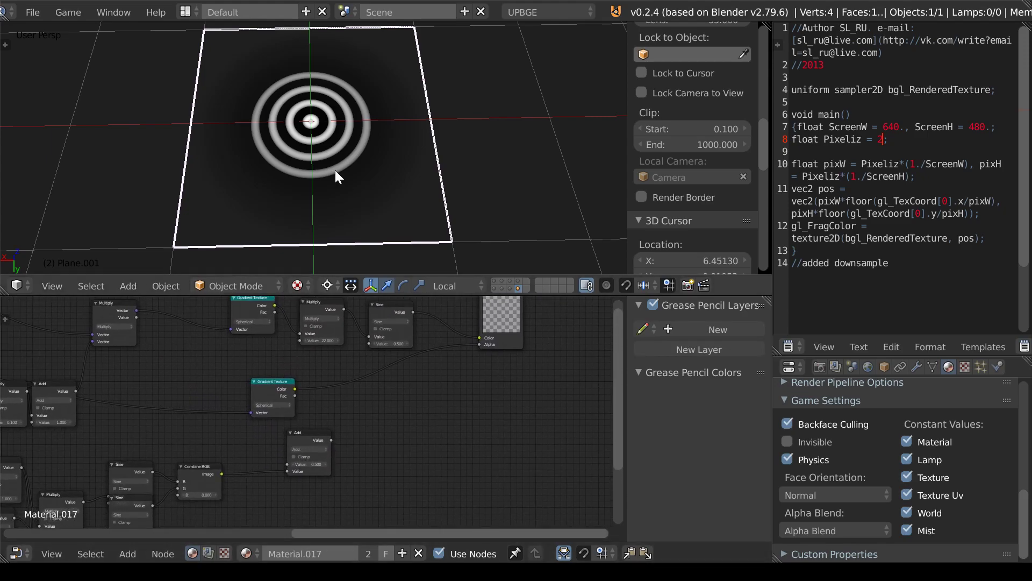
Move the Combine RGB node down and to the right.
scroll(334, 442, down, 3)
middle_drag(359, 440, 440, 396)
scroll(413, 420, up, 3)
scroll(333, 456, down, 1)
scroll(265, 484, up, 2)
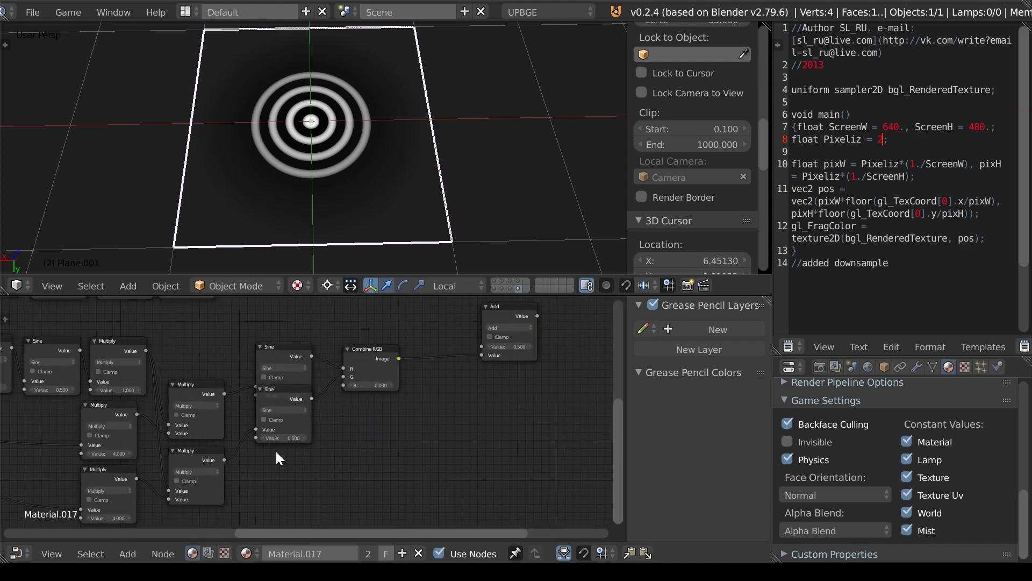
drag(379, 361, 424, 400)
Insert a Sine copy onto the Combine RGB input link as Multiply by -1.000 and run the game.
click(270, 353)
key(shift+d)
click(350, 432)
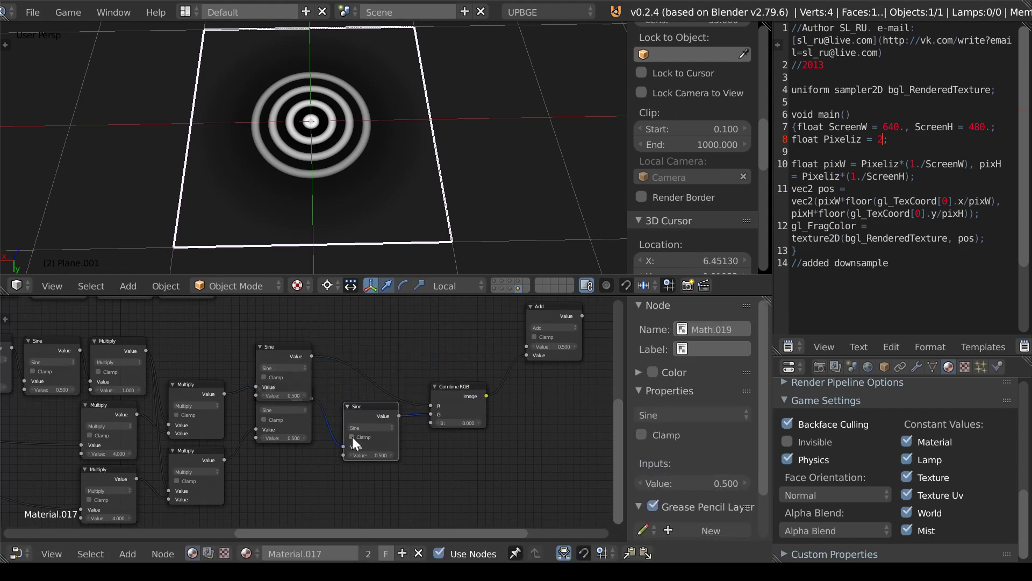
click(375, 427)
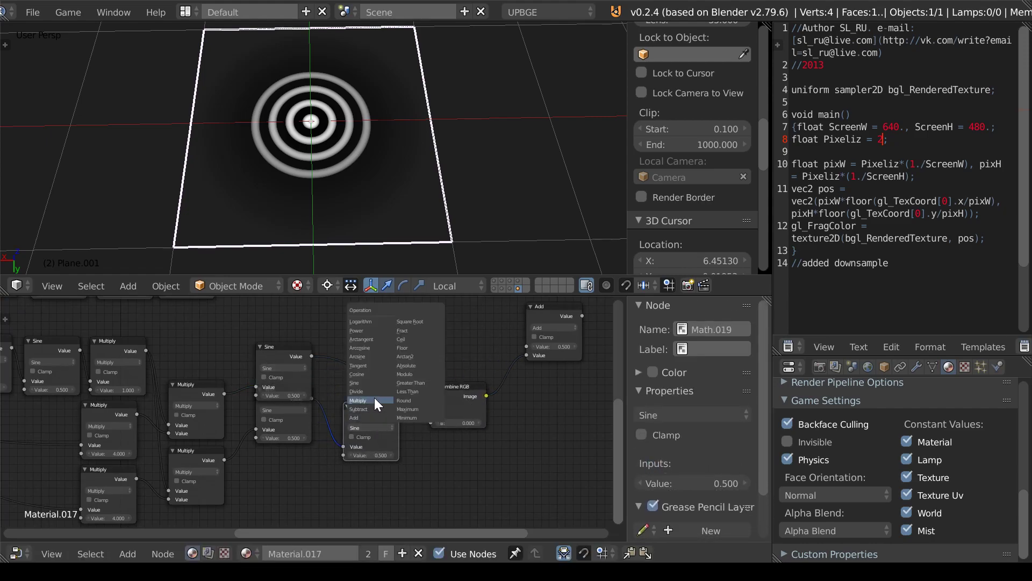
click(376, 400)
click(372, 456)
text(-1)
key(Return)
key(p)
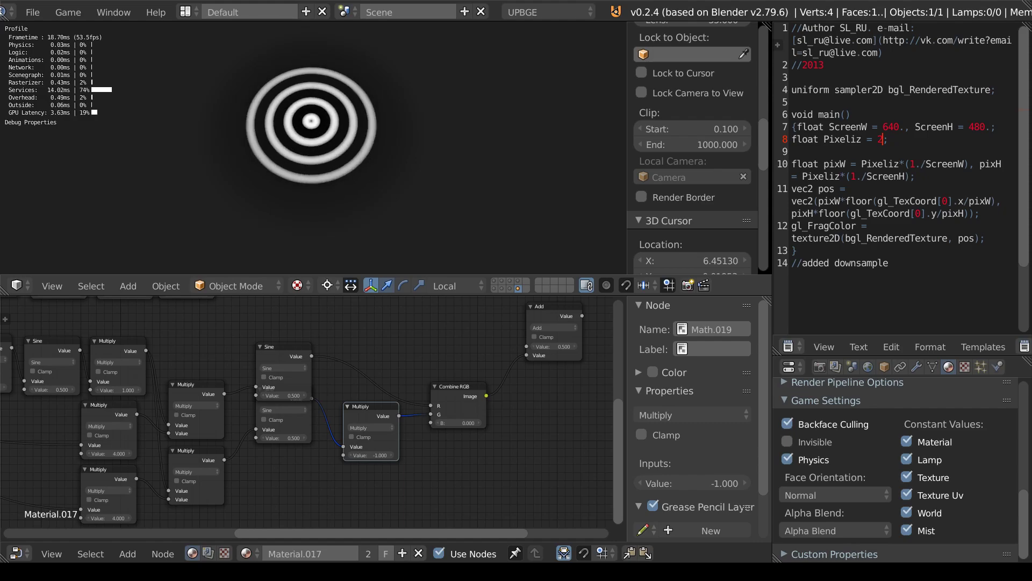
Insert a duplicate of the Mapping node onto a link and test-run the game.
key(Escape)
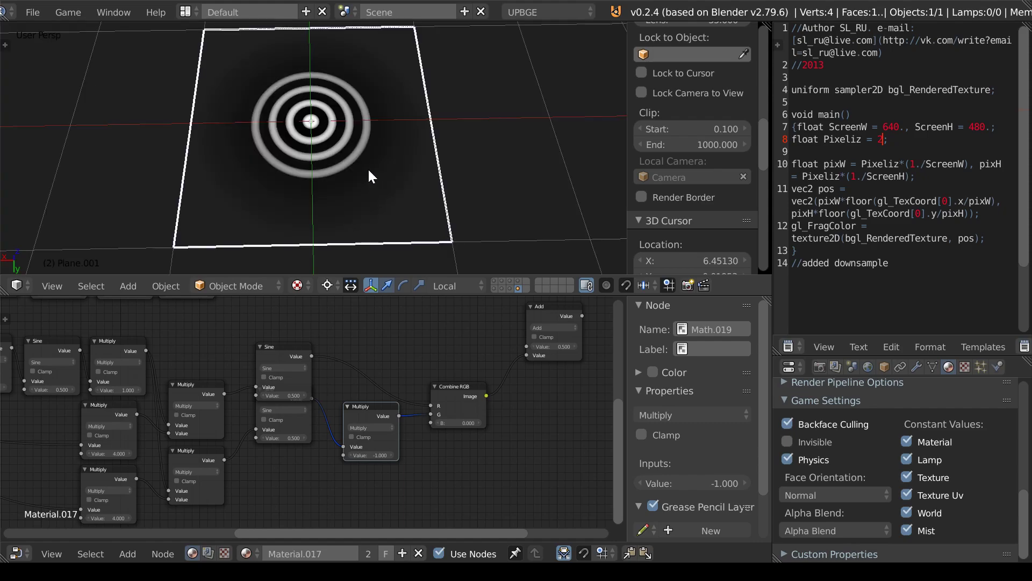
middle_drag(250, 379, 351, 446)
scroll(356, 409, up, 3)
scroll(339, 340, down, 7)
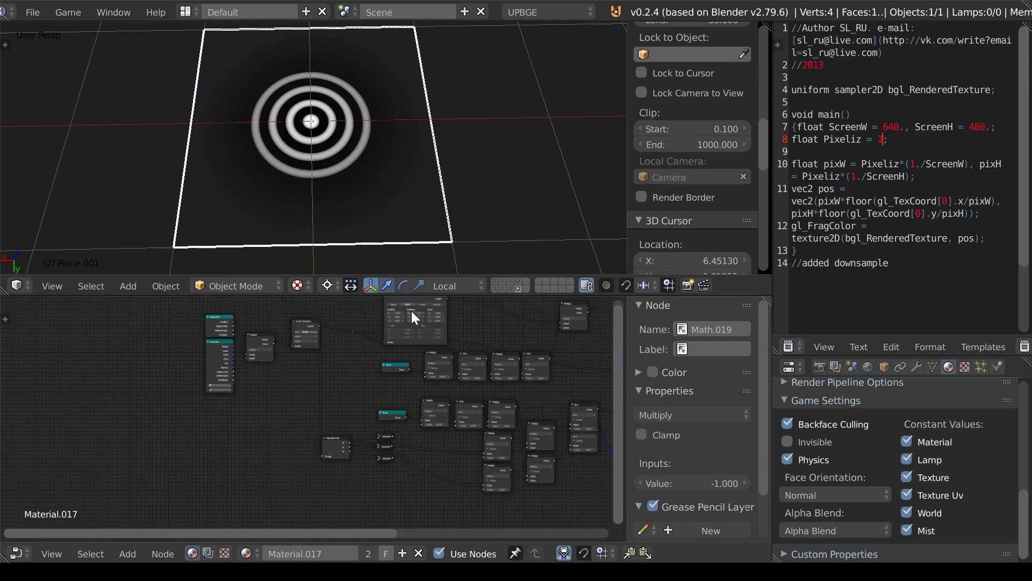
middle_drag(407, 307, 405, 328)
click(404, 332)
key(shift+d)
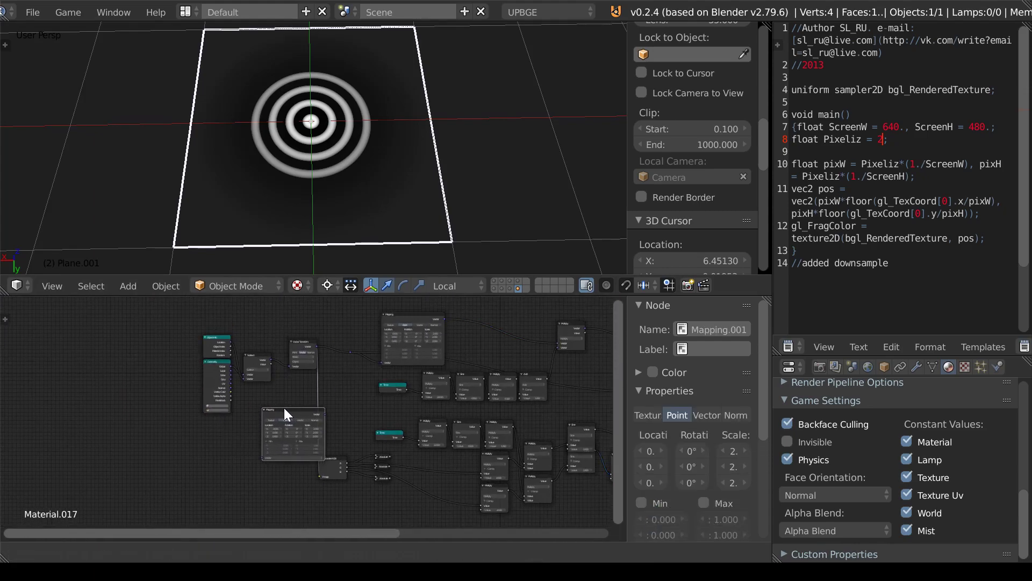
click(356, 417)
scroll(375, 452, up, 4)
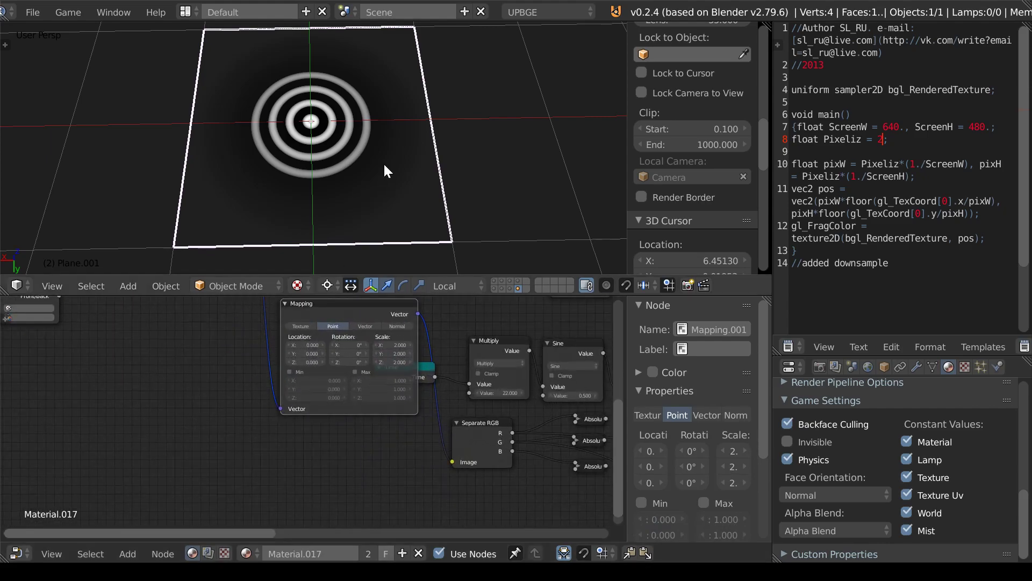
key(p)
key(Escape)
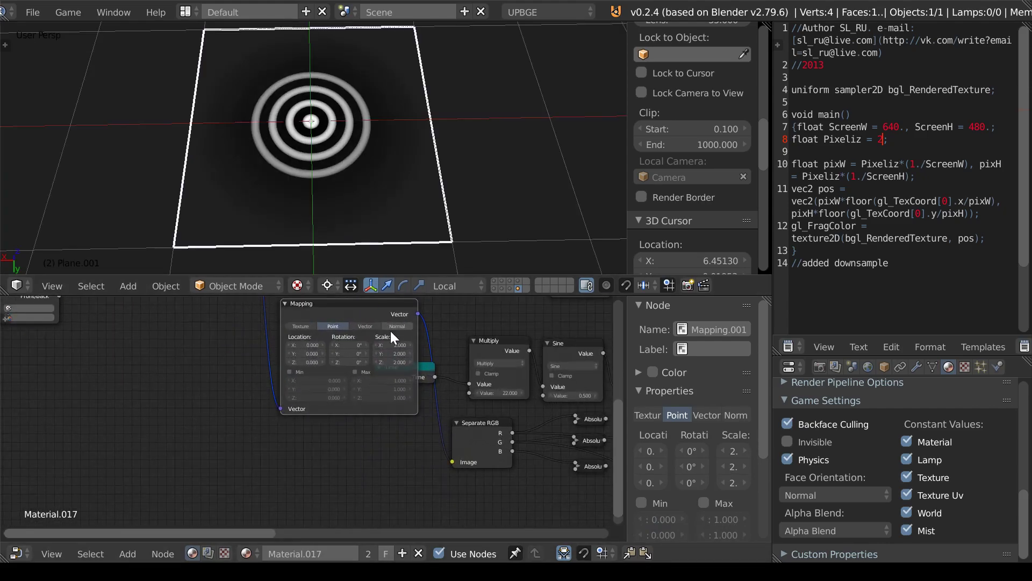
Set the Mapping copy's Scale X and Z to 3.000 and test the material.
text(3)
key(Return)
click(385, 363)
text(3)
key(Return)
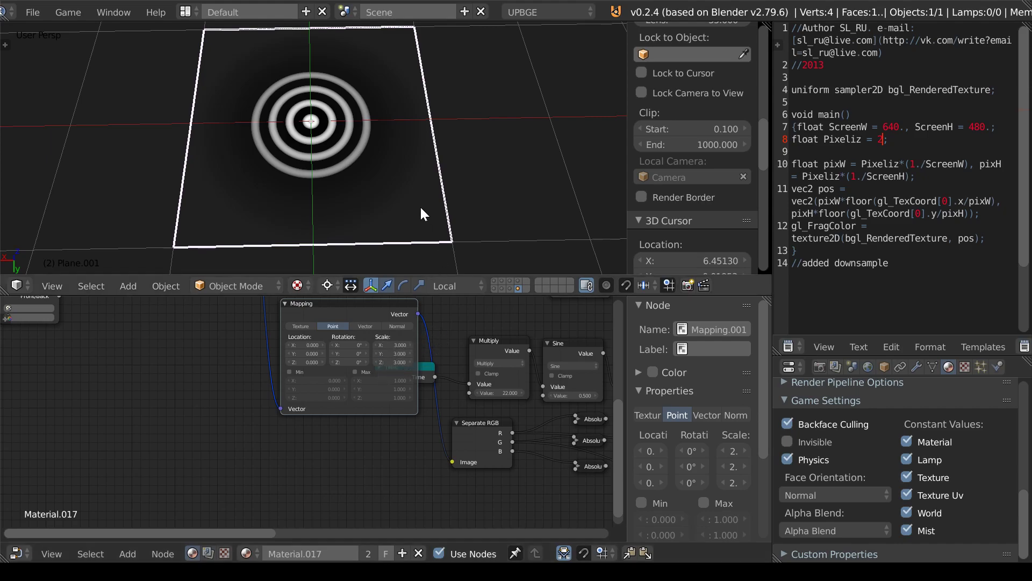
key(p)
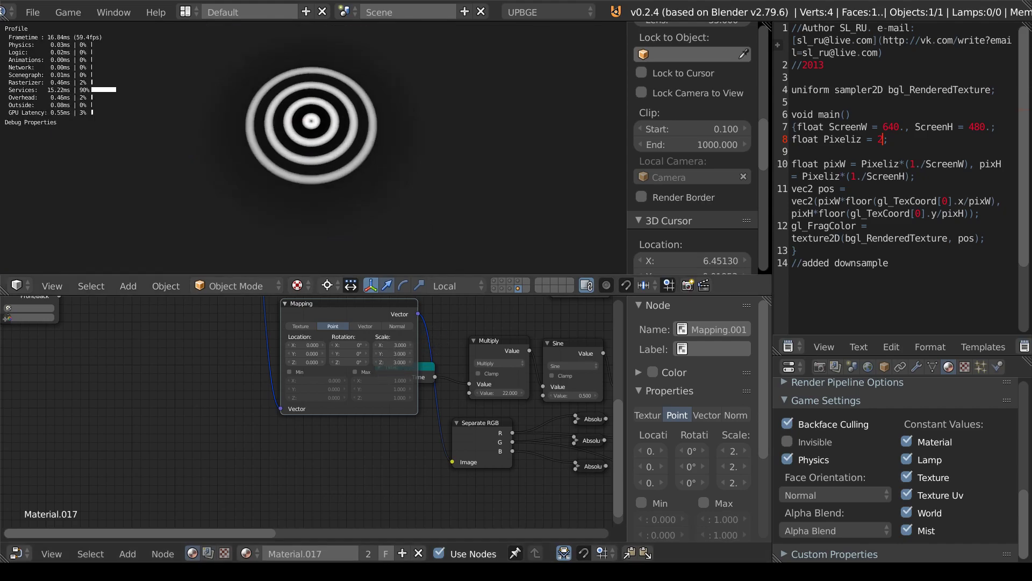
key(Escape)
Move the Mapping node clear of the Time node and insert Mapping.002 onto a link.
scroll(419, 388, down, 2)
middle_drag(418, 388, 234, 387)
scroll(234, 386, down, 2)
drag(188, 350, 141, 387)
middle_drag(175, 387, 213, 463)
scroll(215, 462, down, 3)
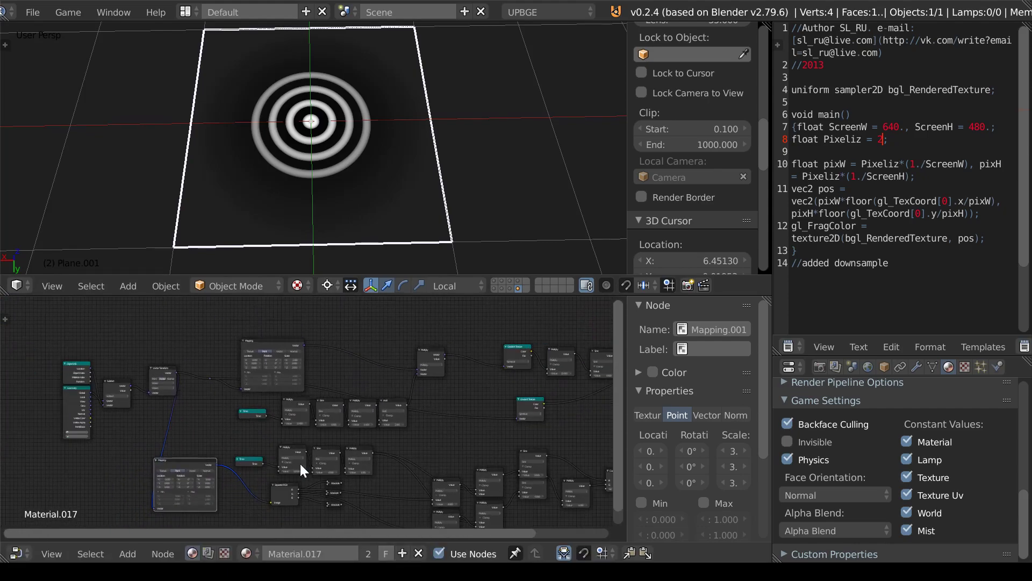
middle_drag(335, 467, 201, 448)
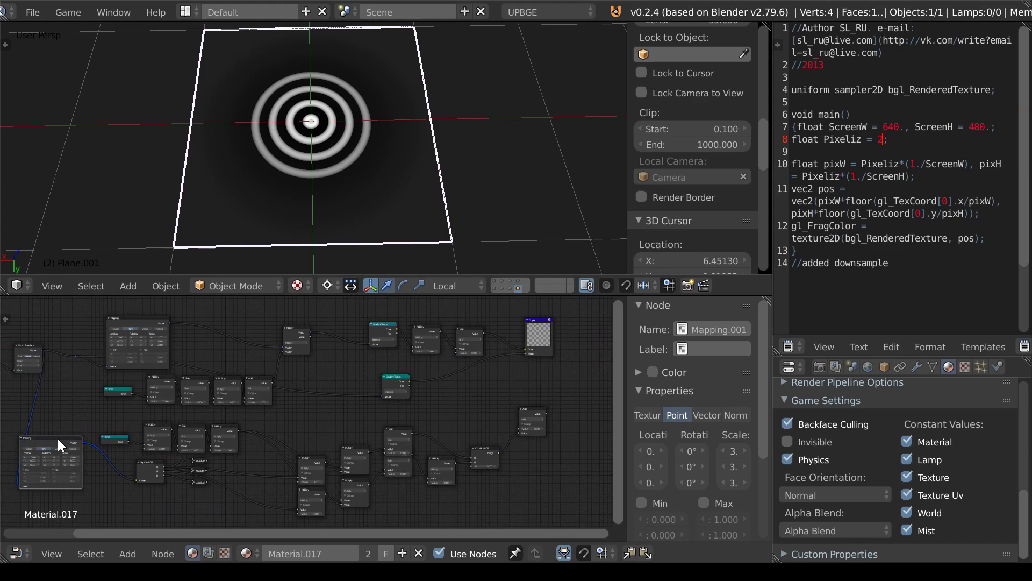
key(shift+d)
click(324, 377)
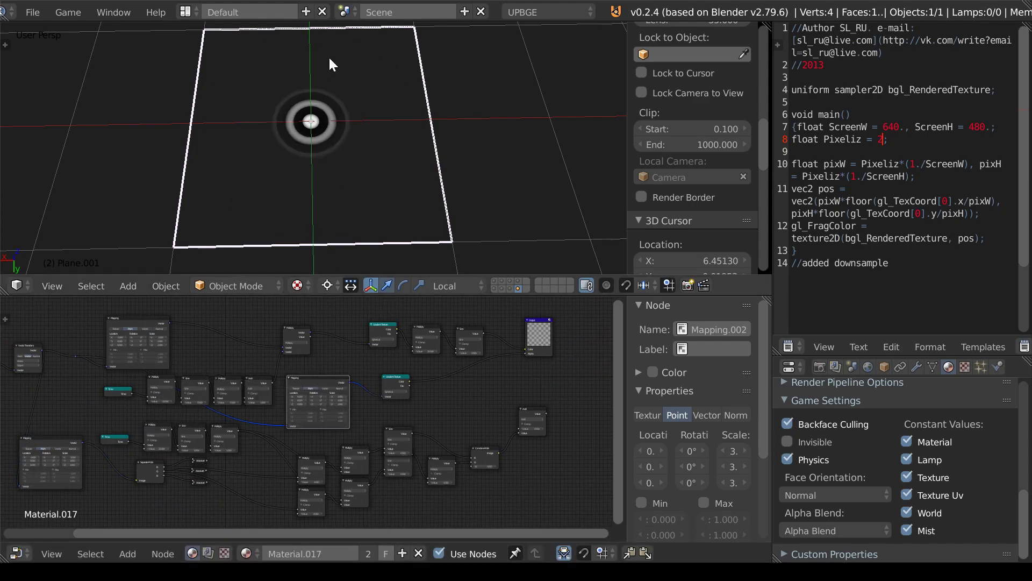
key(p)
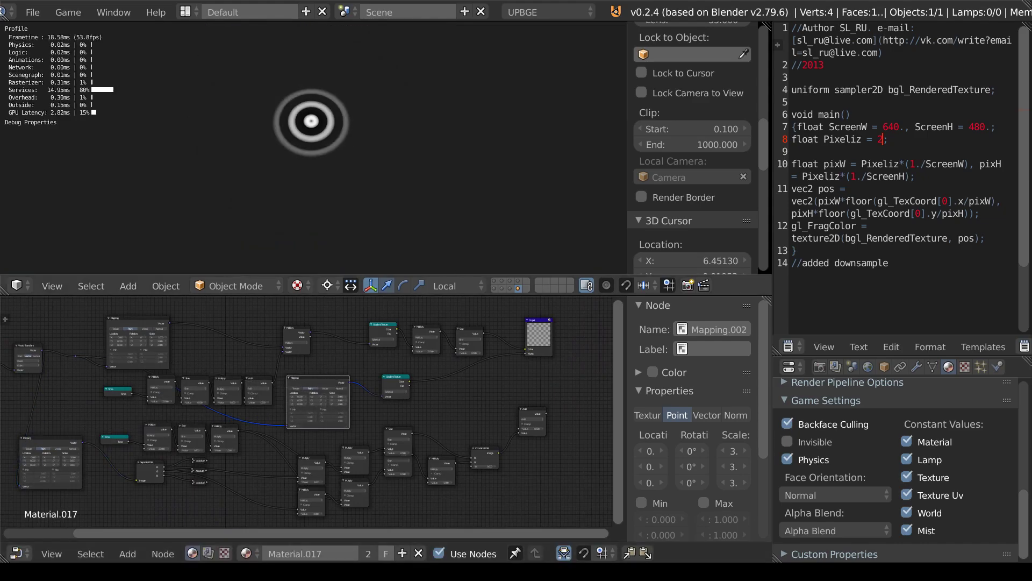
key(Escape)
Set Mapping.002's Scale X, Y and Z to 2 and preview in-game.
scroll(332, 373, up, 1)
scroll(333, 372, up, 1)
click(352, 394)
text(2)
key(Tab)
text(2)
key(Return)
drag(351, 407, 350, 402)
key(p)
key(Escape)
Reset the Mapping node's Scale Y to 2.000 and run the game to check the rings.
scroll(349, 413, up, 5)
click(423, 374)
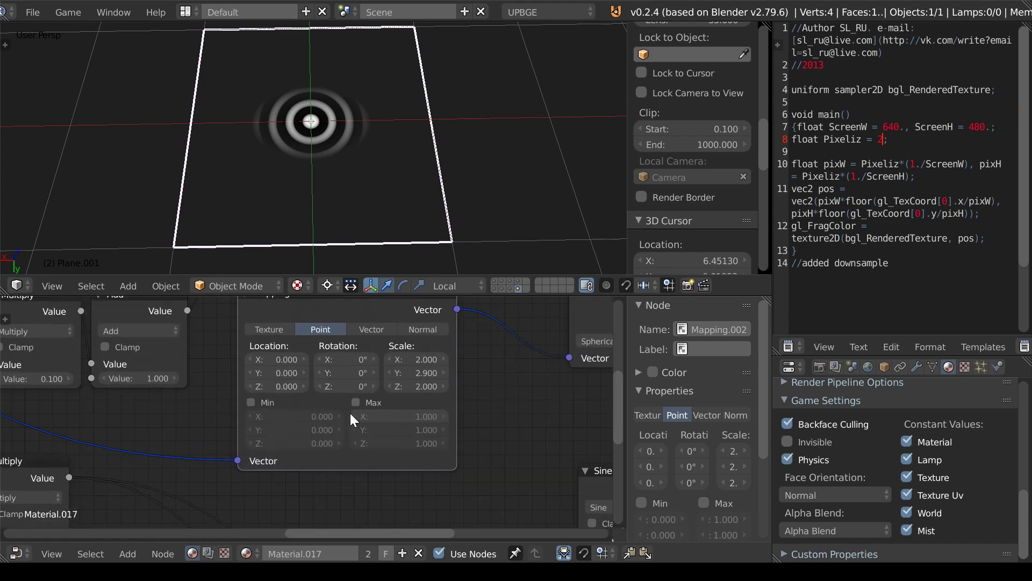
text(2)
key(Return)
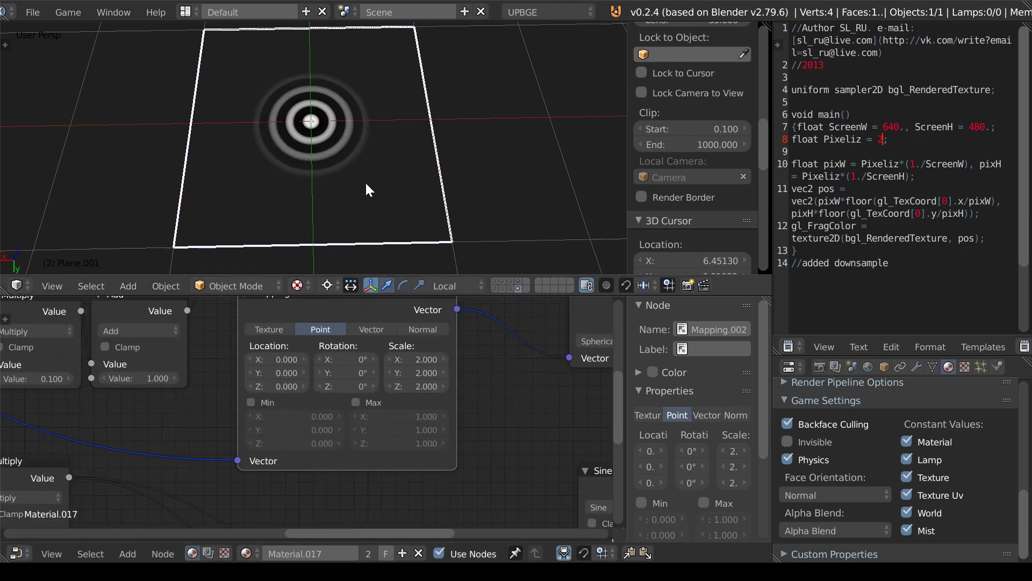
key(p)
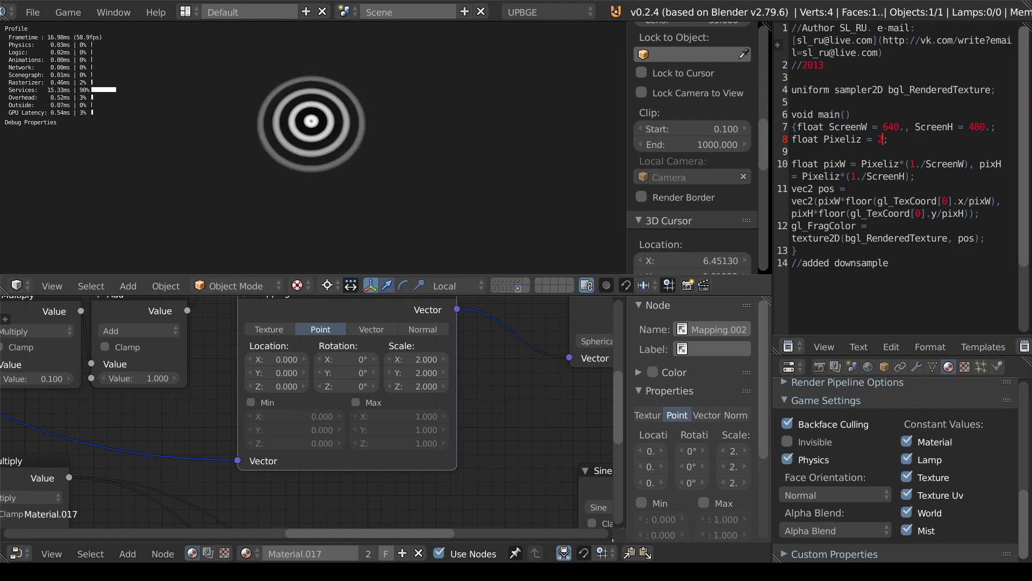
key(Escape)
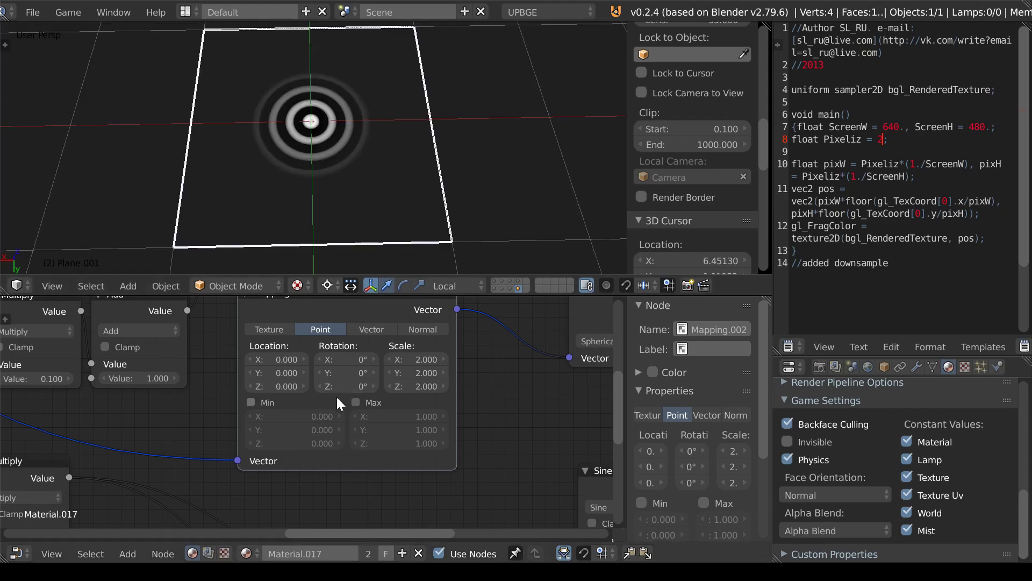
scroll(336, 396, down, 5)
mouse_move(354, 398)
middle_down()
mouse_move(383, 433)
mouse_move(359, 402)
middle_up()
scroll(360, 402, down, 3)
Add an Attachment Output node fed by the Combine RGB image into its Data input.
middle_drag(465, 398, 353, 441)
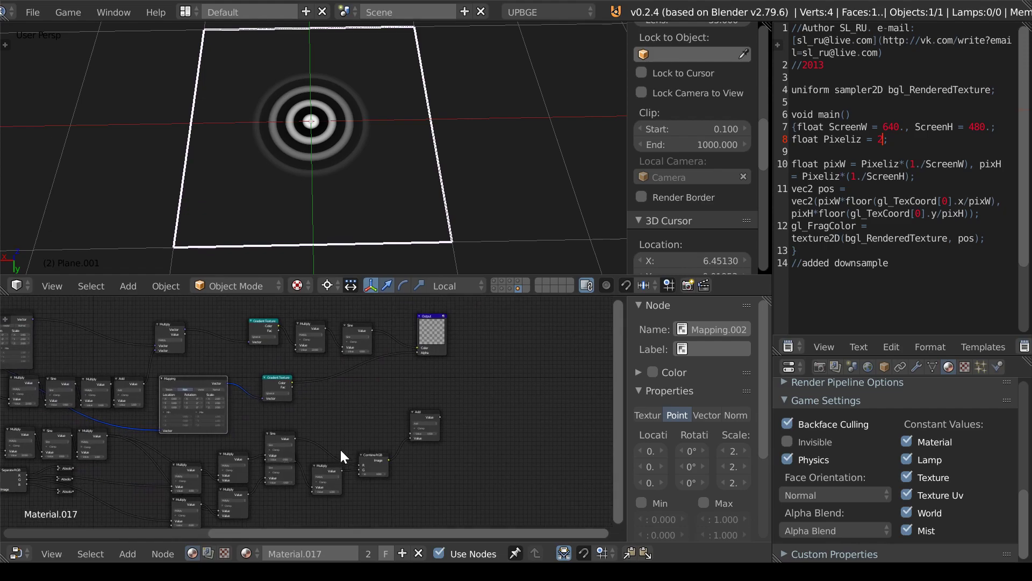
scroll(425, 434, up, 2)
middle_drag(497, 418, 185, 386)
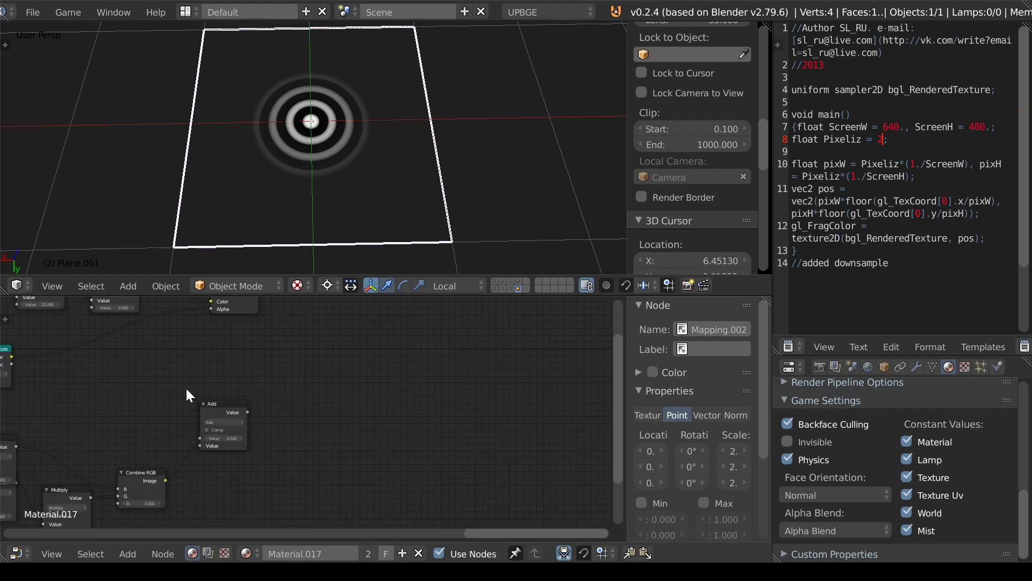
click(130, 553)
mouse_move(163, 500)
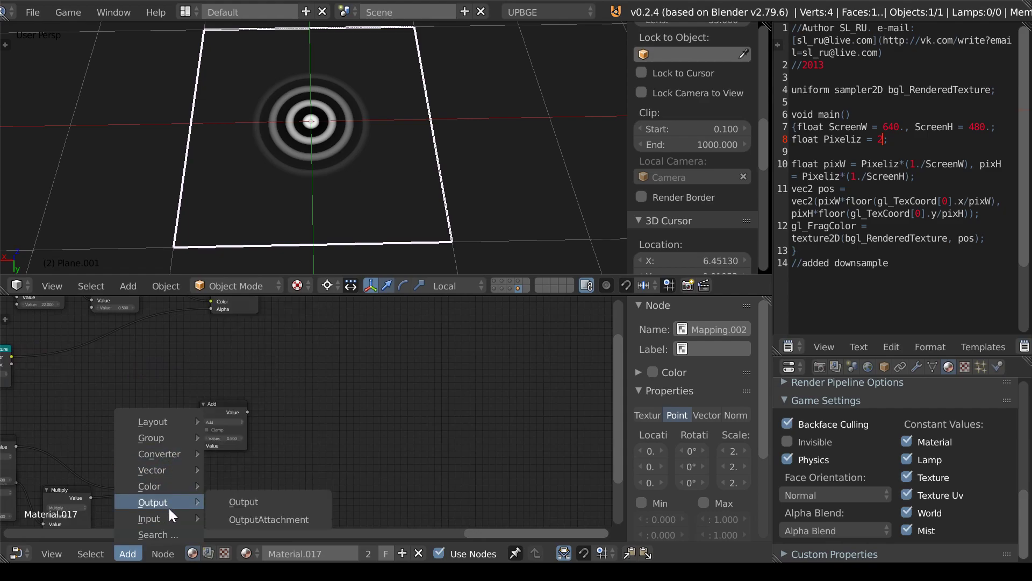
click(265, 517)
drag(328, 420, 269, 425)
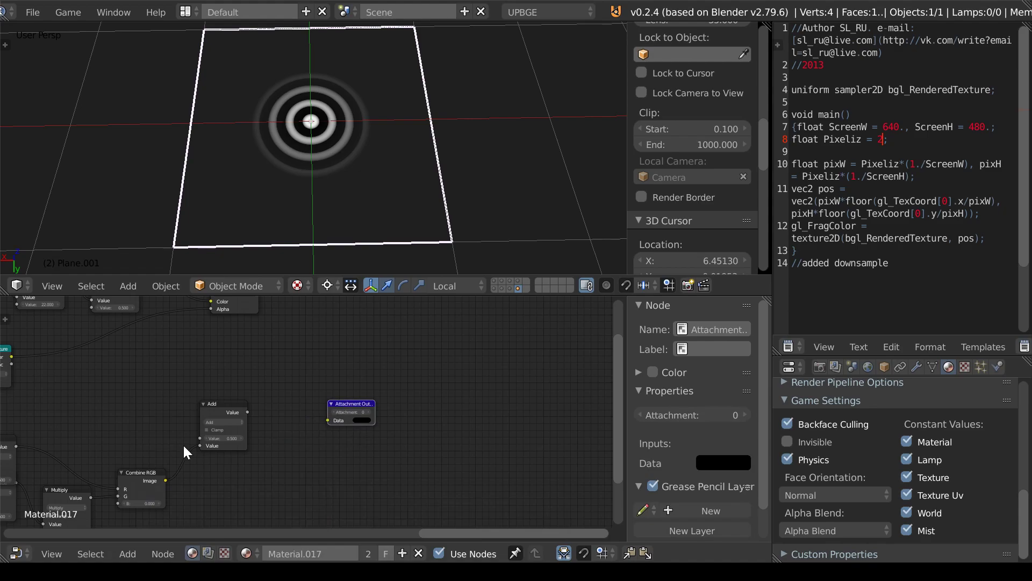
drag(200, 446, 331, 419)
Delete the leftover Add node, move the plane to another layer, and show layer 1.
click(219, 410)
key(x)
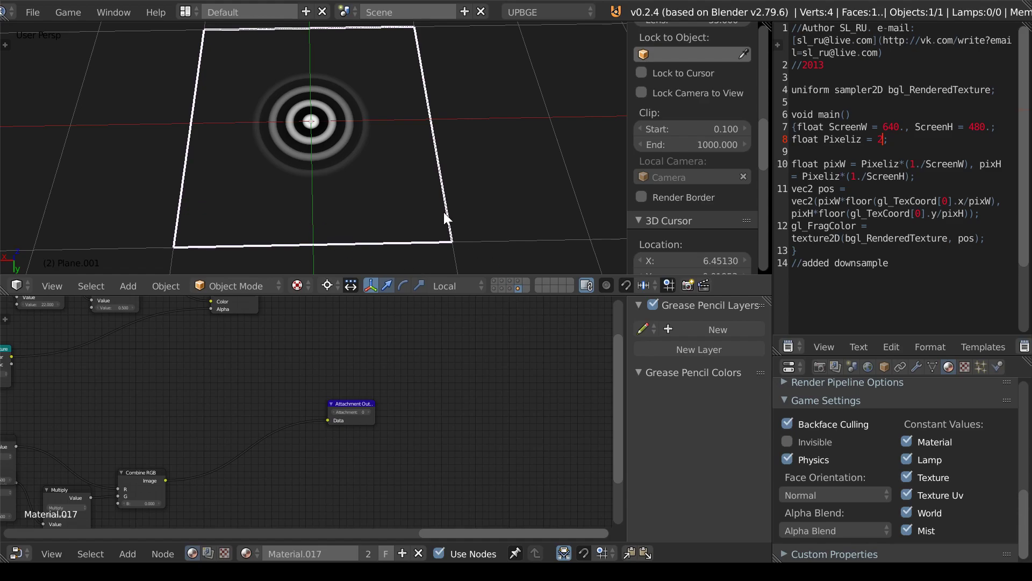
key(m)
click(582, 247)
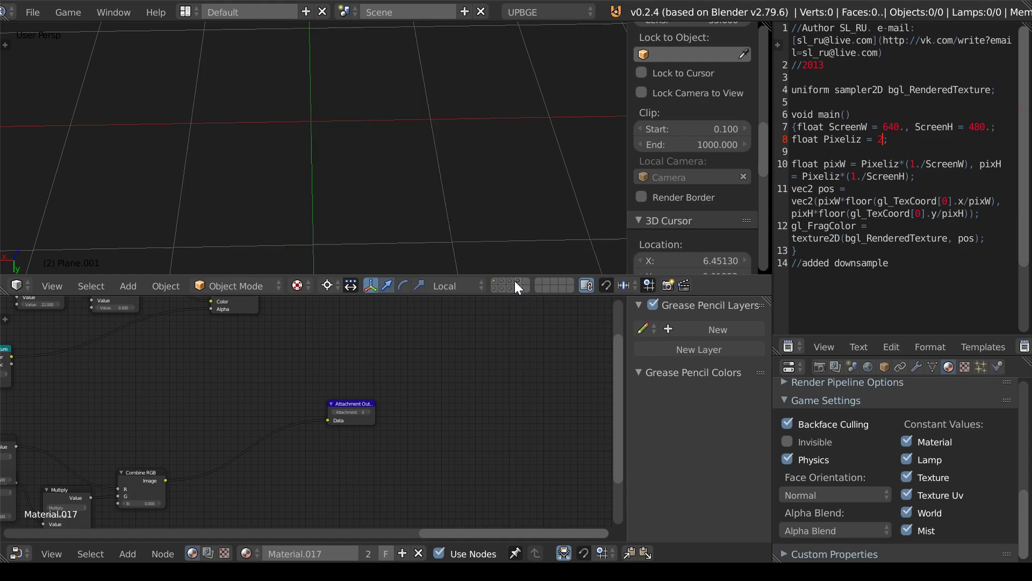
click(493, 281)
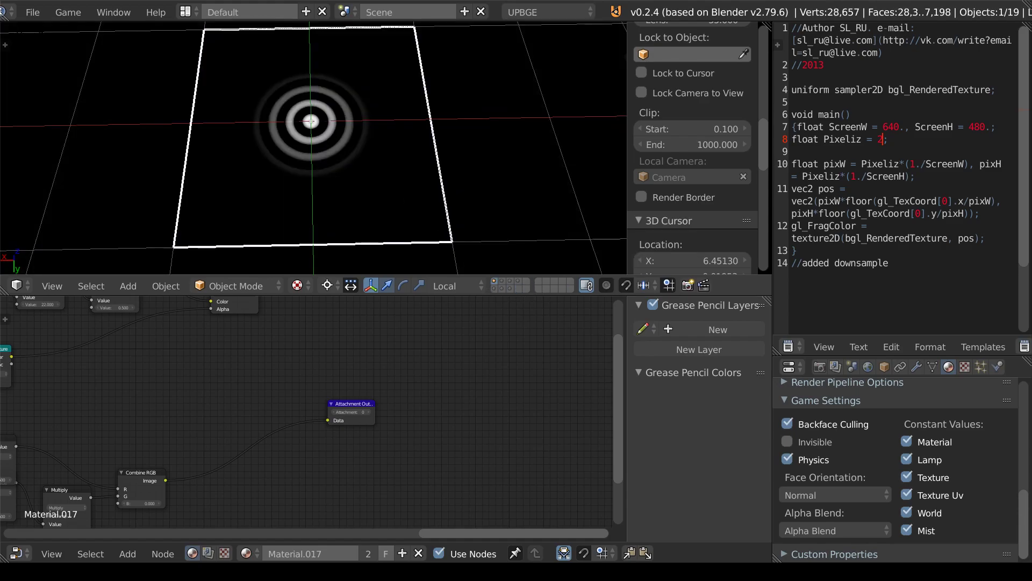
Connect the Sine Value output to the Attachment Output Data and test in-game.
key(p)
key(Escape)
middle_drag(364, 459, 421, 440)
drag(403, 402, 338, 399)
scroll(335, 401, down, 9)
middle_drag(339, 413, 342, 462)
drag(359, 452, 250, 368)
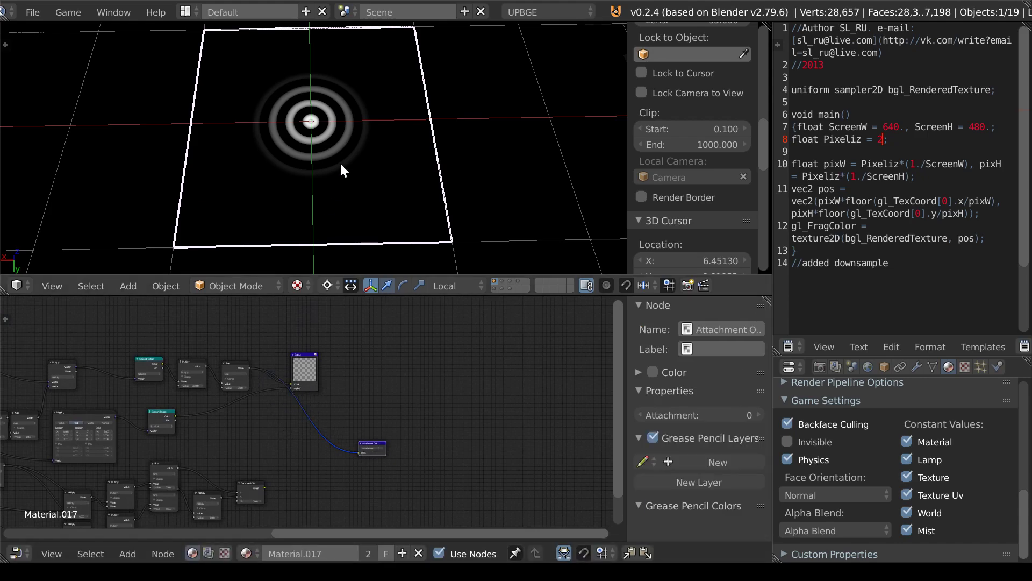
key(p)
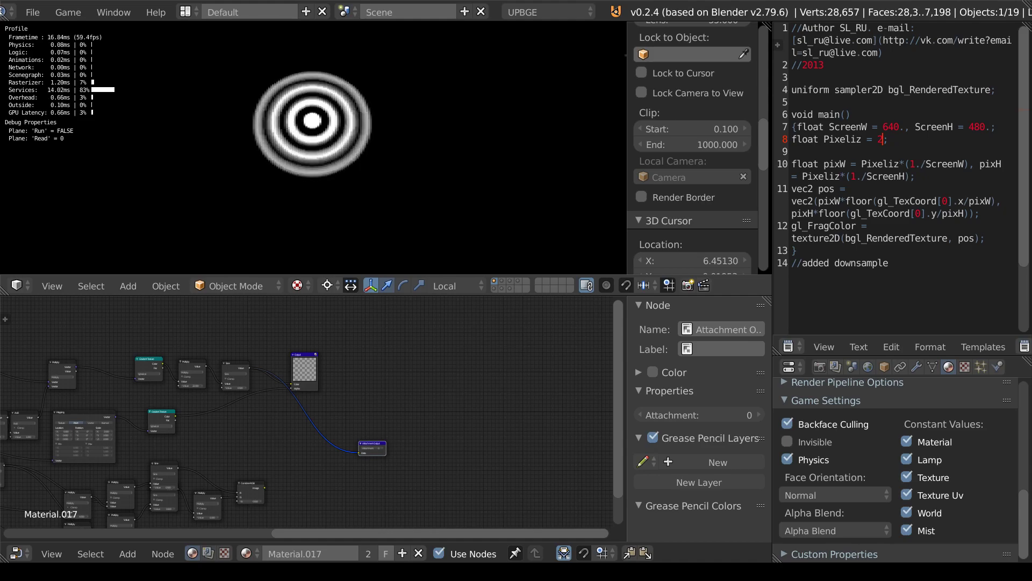
key(Escape)
Insert a Vector Math Add node onto the Sine-to-Attachment Output link.
scroll(341, 423, down, 2)
middle_drag(341, 423, 365, 407)
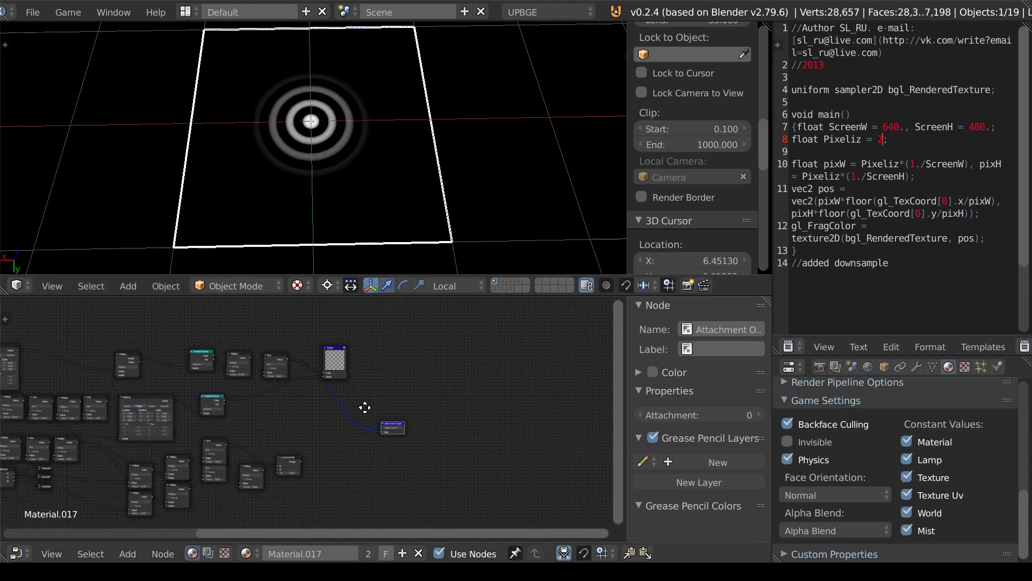
scroll(359, 411, up, 3)
click(128, 553)
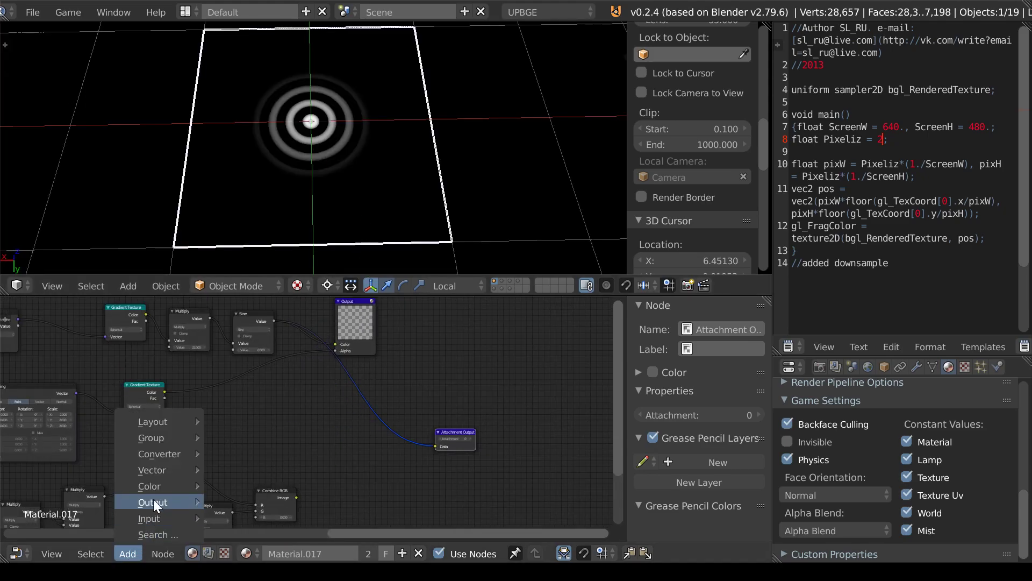
mouse_move(155, 466)
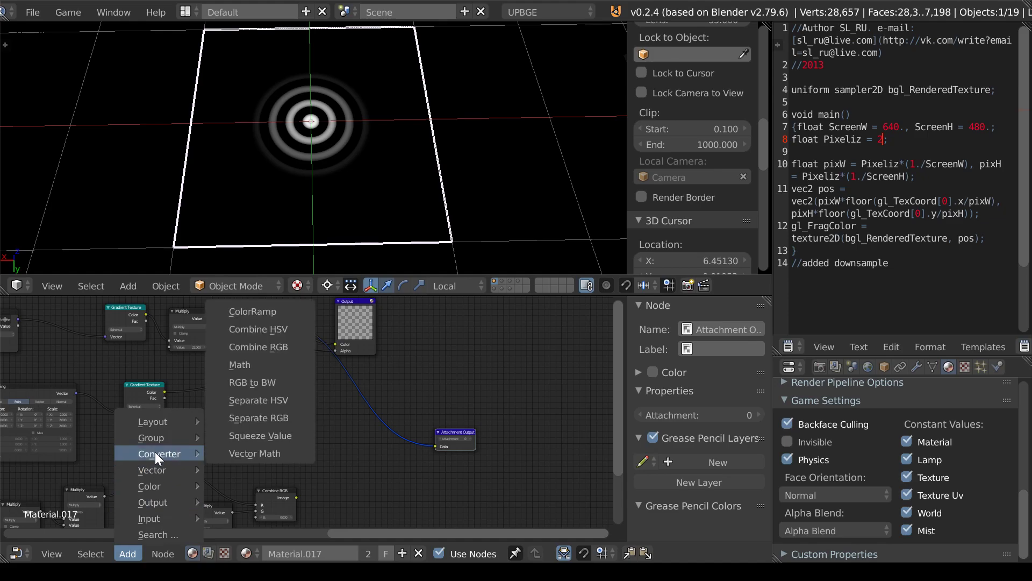
mouse_move(175, 487)
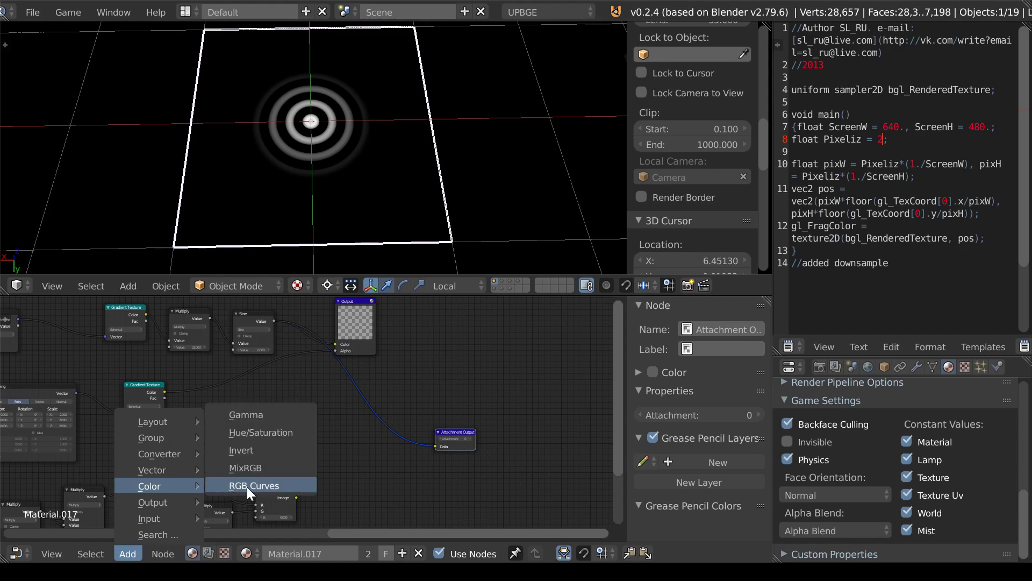
click(247, 455)
click(334, 372)
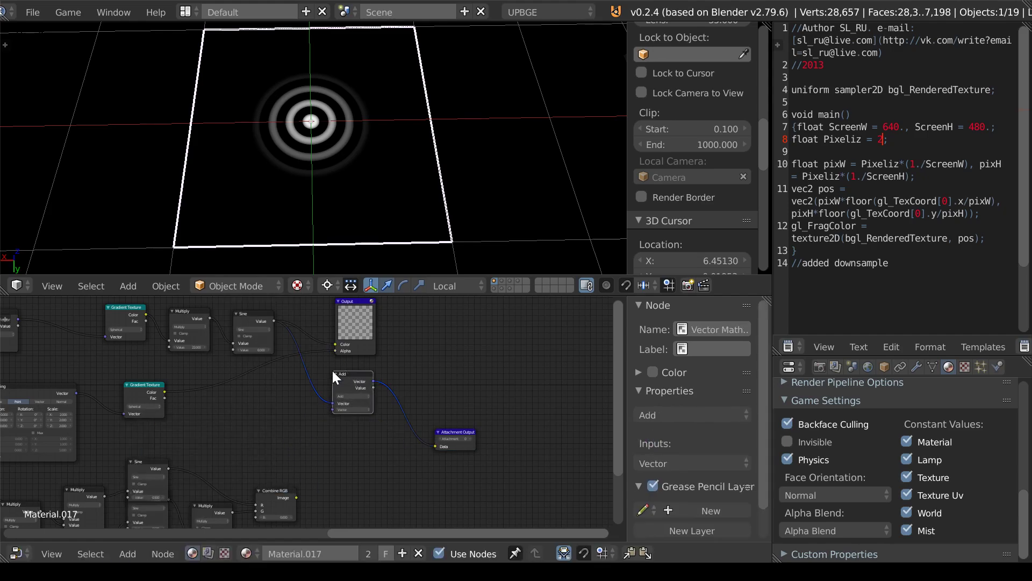
Add an RGB colour node to the material tree.
click(129, 552)
mouse_move(168, 515)
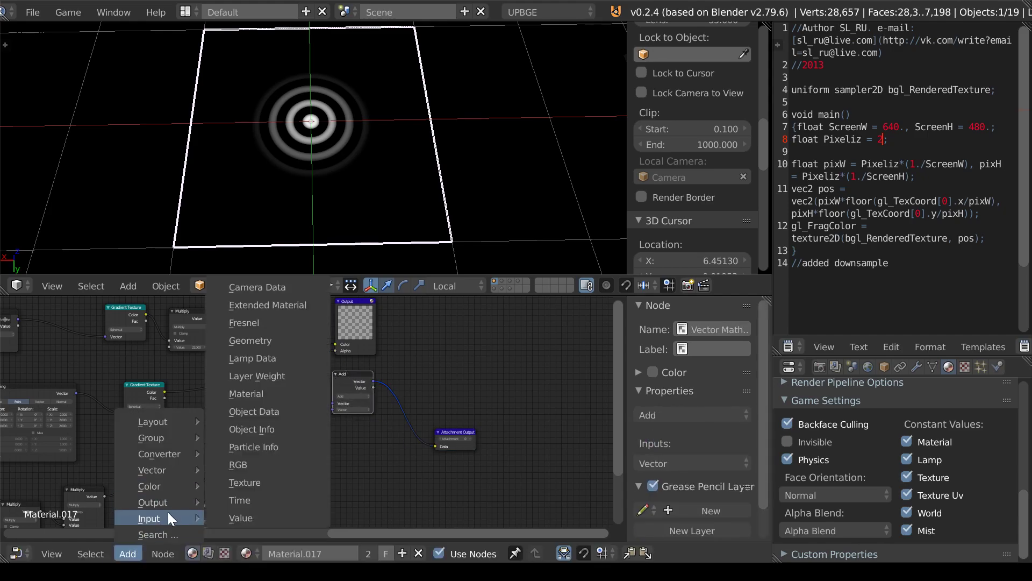
click(252, 467)
click(262, 396)
scroll(281, 402, up, 3)
Set the RGB node's red, green and blue values to 3.
click(254, 475)
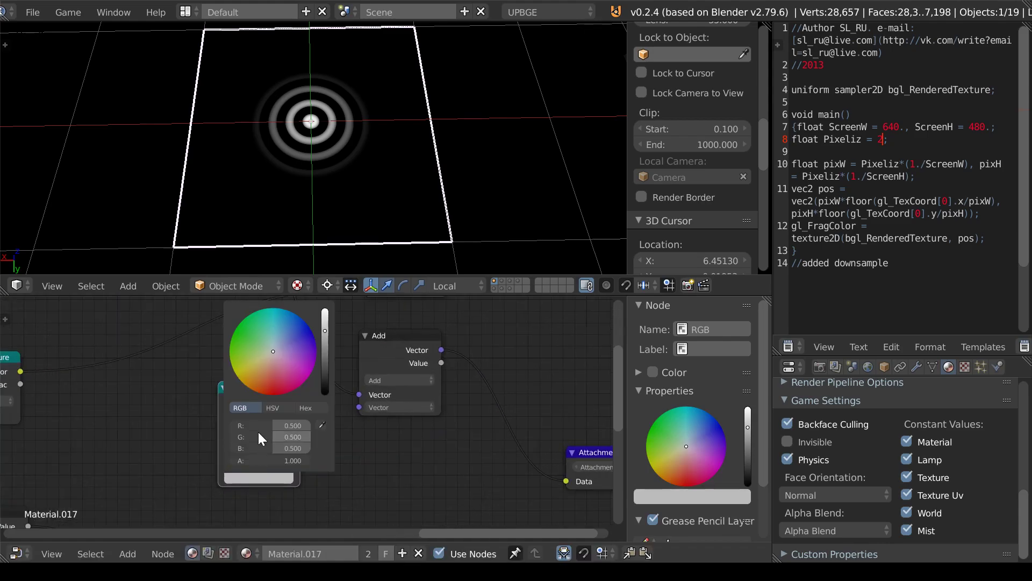
click(285, 423)
text(3)
key(Return)
click(271, 437)
text(3)
key(Return)
click(272, 448)
text(3)
key(Return)
key(g)
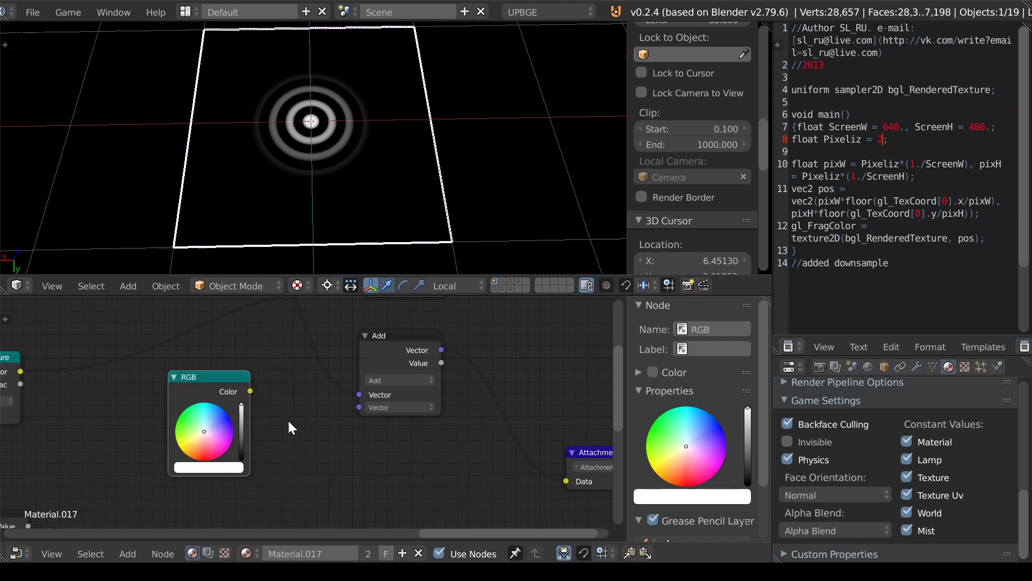
Feed the RGB colour into the Vector Math second input, switch it to Multiply, and test.
drag(251, 391, 359, 407)
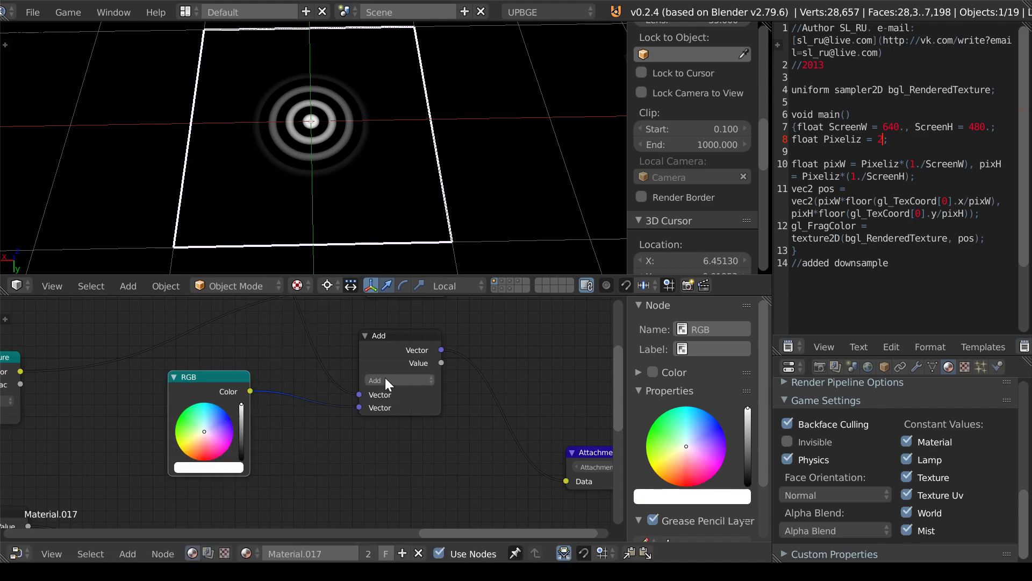
click(385, 381)
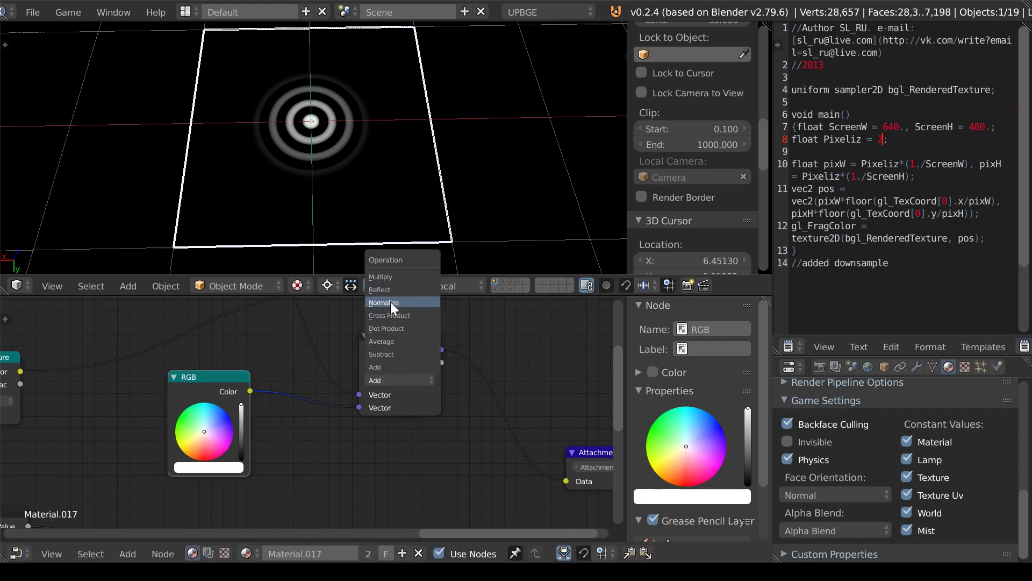
click(386, 277)
key(p)
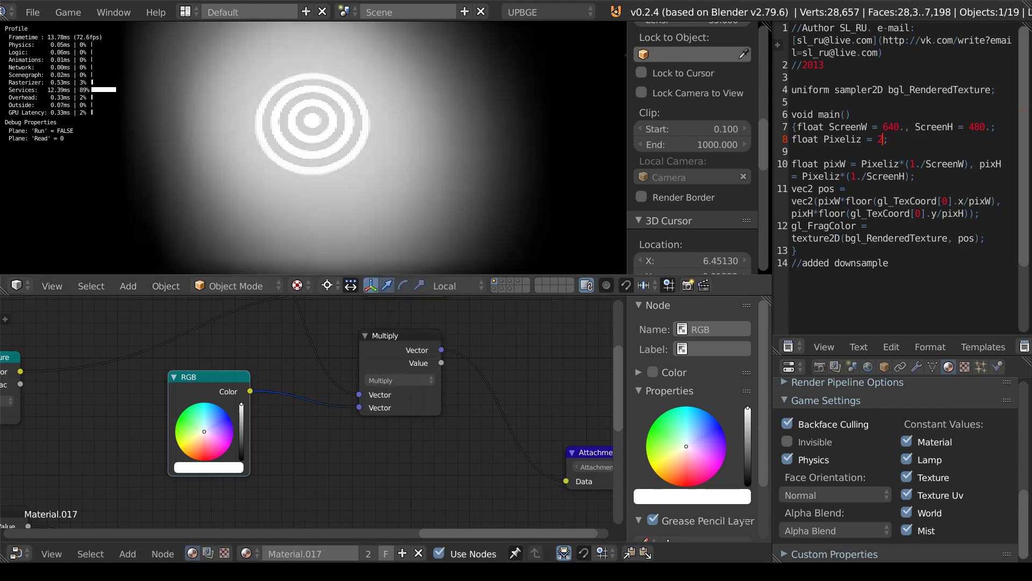
key(Escape)
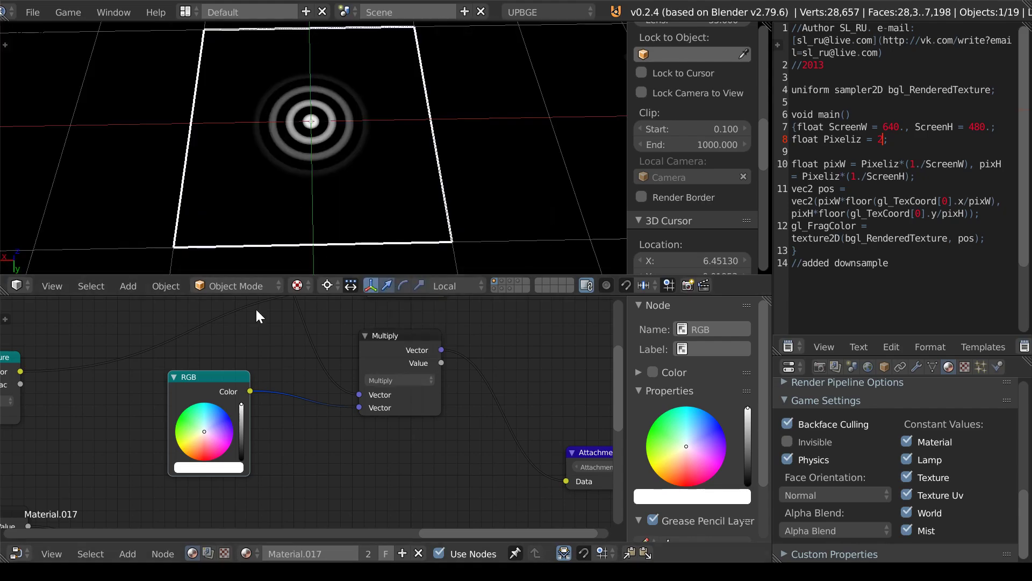
Change the RGB colour to red 2 and green 2 with an adjusted blue, then test.
click(204, 467)
double_click(251, 416)
text(1)
key(Return)
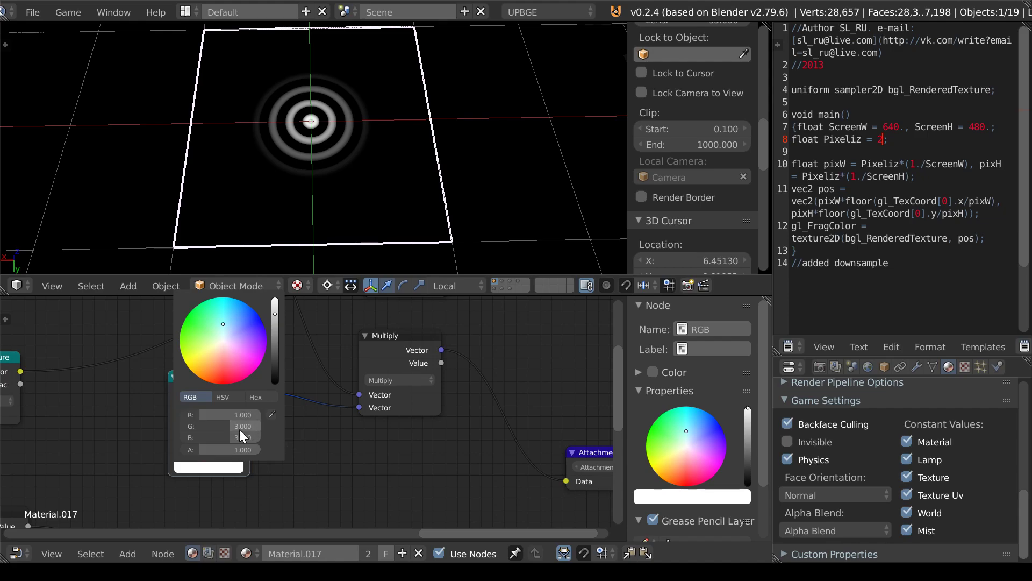
click(236, 415)
text(2)
key(Return)
click(218, 425)
text(2)
key(Return)
drag(243, 433, 400, 437)
key(p)
key(Escape)
Reset the RGB colour to white (1, 1, 1) and test the tint in-game.
click(215, 458)
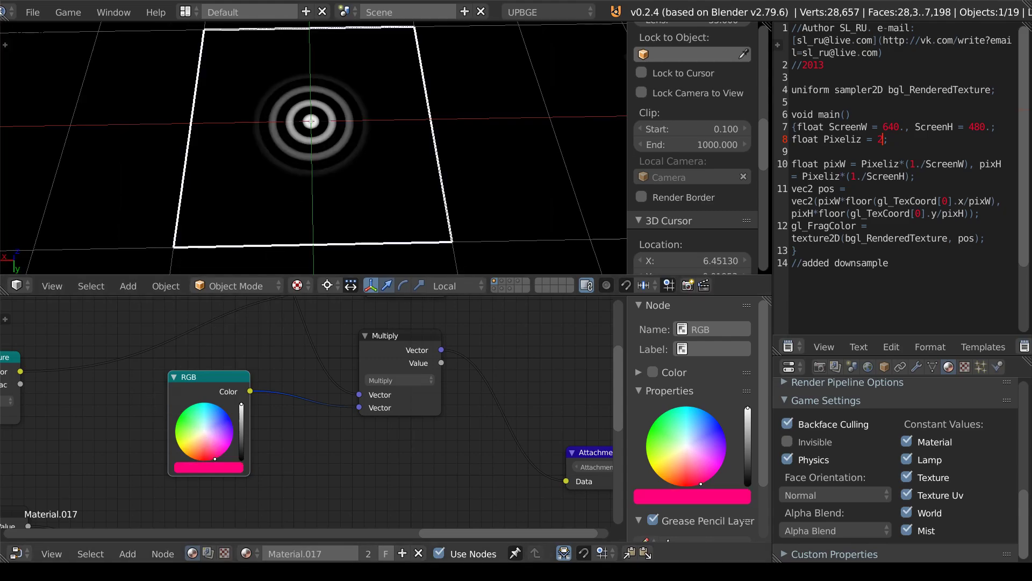
drag(215, 458, 205, 432)
click(210, 463)
click(227, 415)
text(1)
key(Return)
click(234, 430)
text(1)
key(Return)
click(240, 438)
text(1)
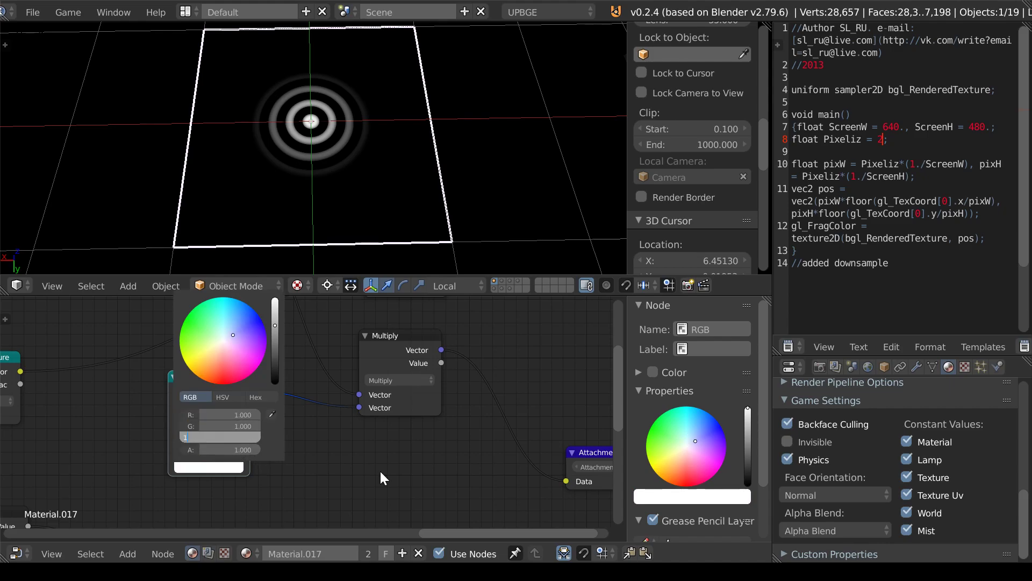
key(Return)
key(p)
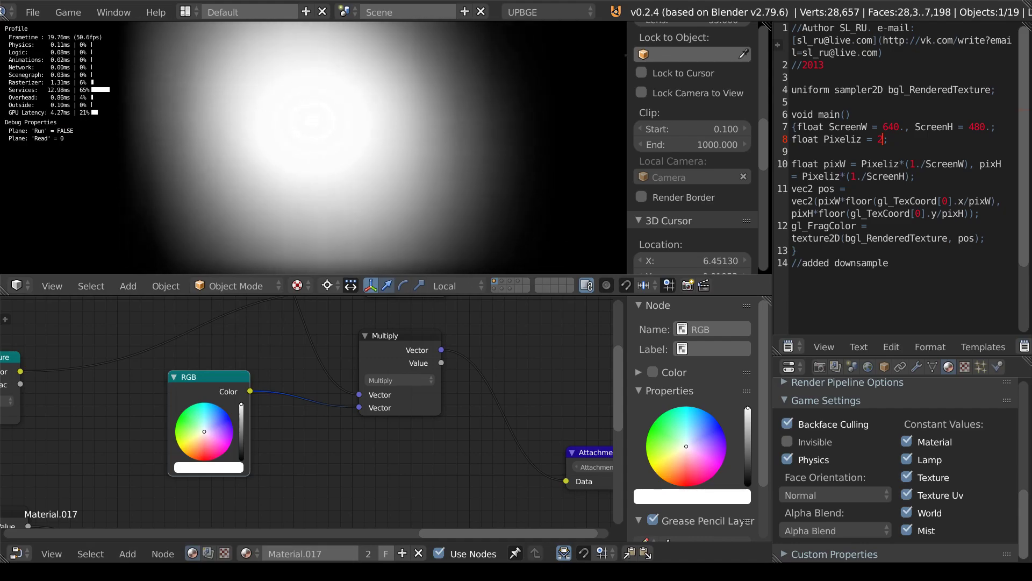
key(Escape)
Darken the RGB colour to a mid grey and check the glow in-game.
drag(243, 422, 240, 441)
key(p)
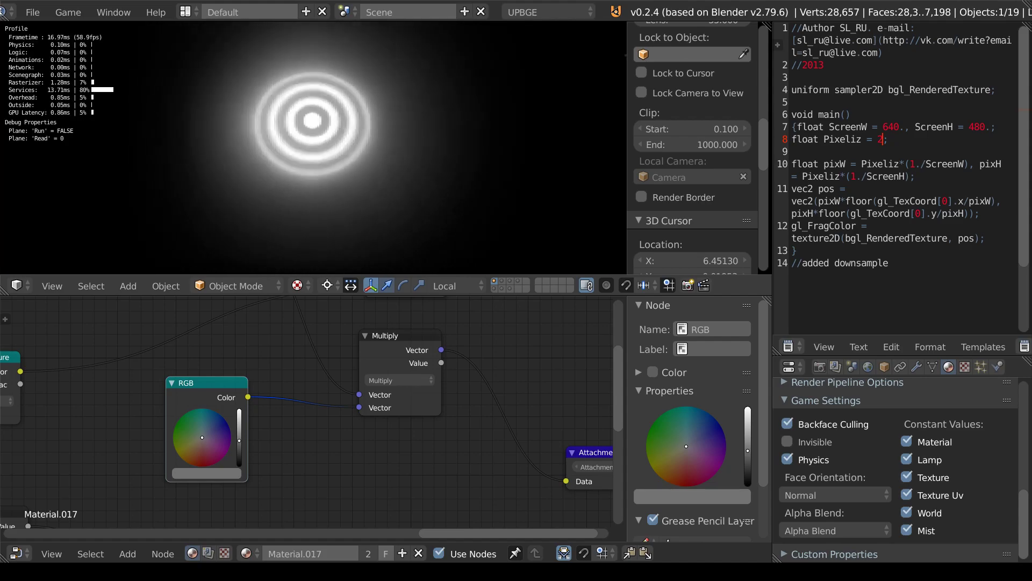
key(Escape)
scroll(360, 431, down, 3)
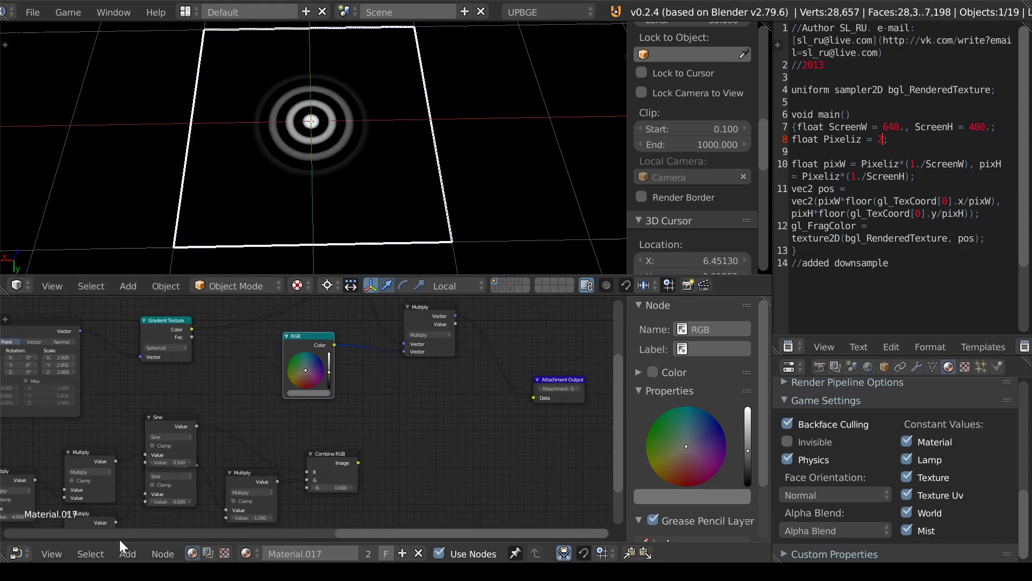
Insert a Mix colour node between RGB and Multiply, fed by the Combine RGB image, then test.
click(127, 553)
mouse_move(167, 485)
click(245, 468)
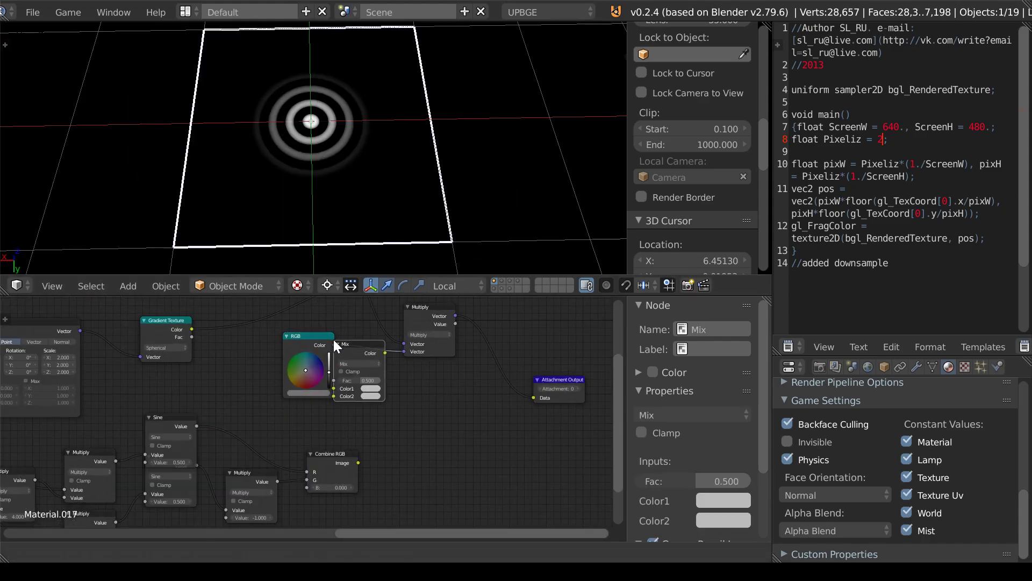
click(371, 430)
click(360, 454)
drag(358, 462, 365, 393)
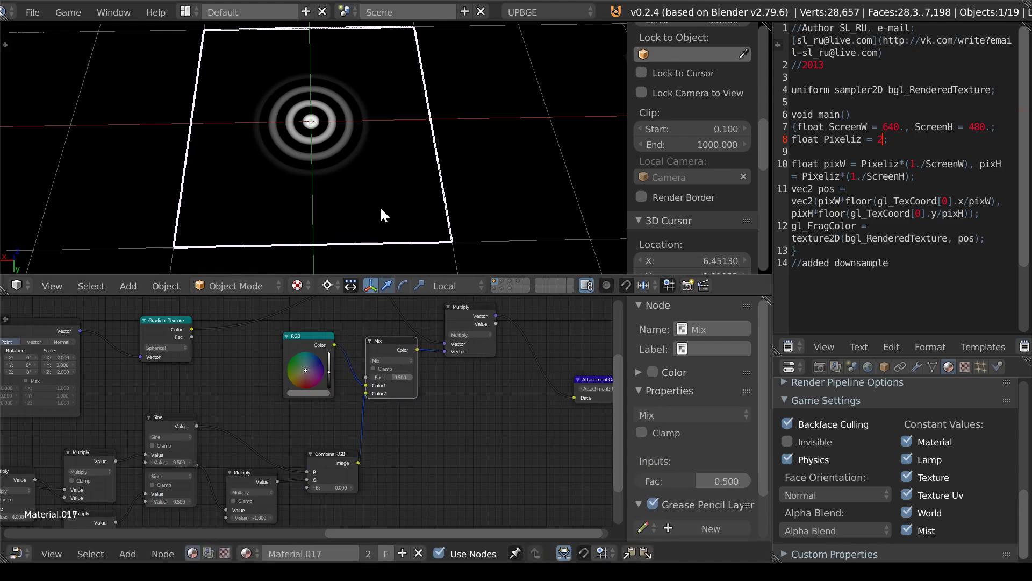
key(p)
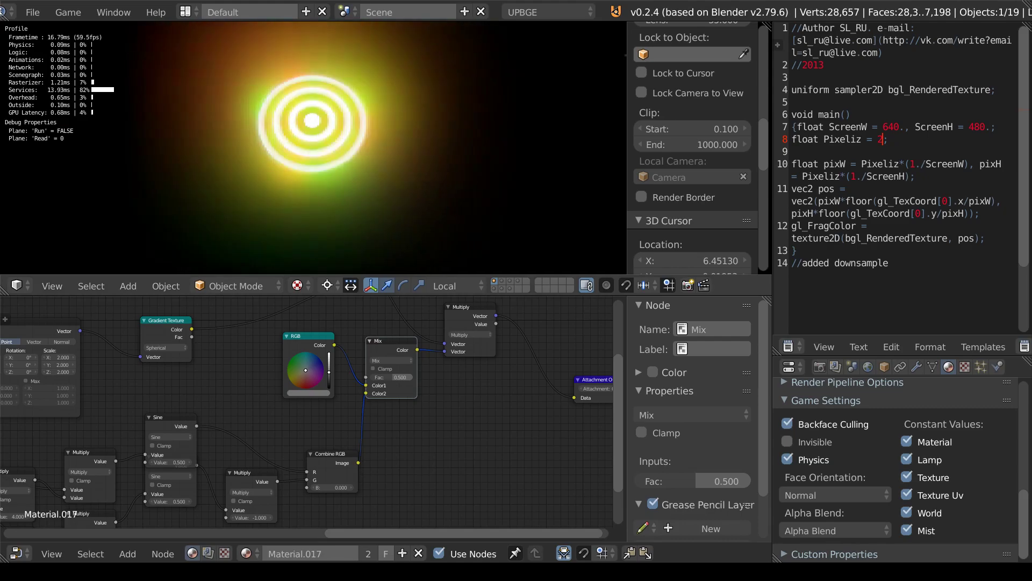
key(Escape)
scroll(349, 319, up, 2)
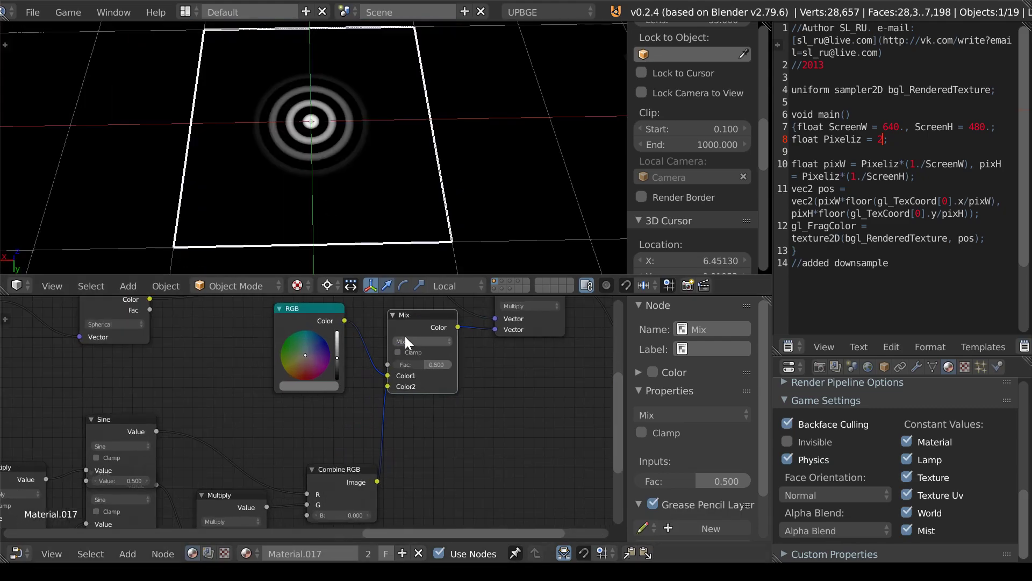
Set the Mix blend type to Multiply with Fac 1 and test in-game.
click(406, 338)
click(413, 308)
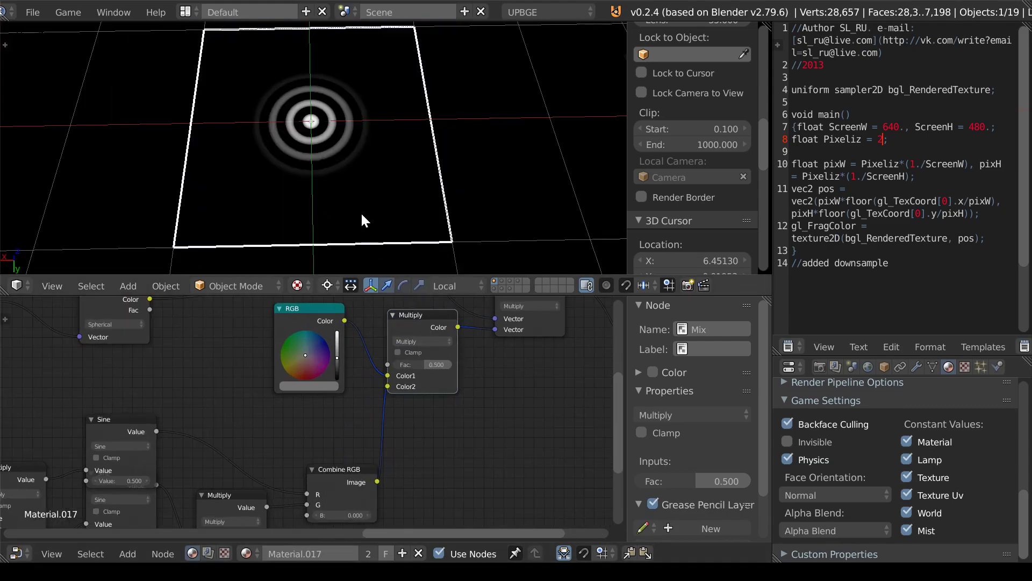
key(p)
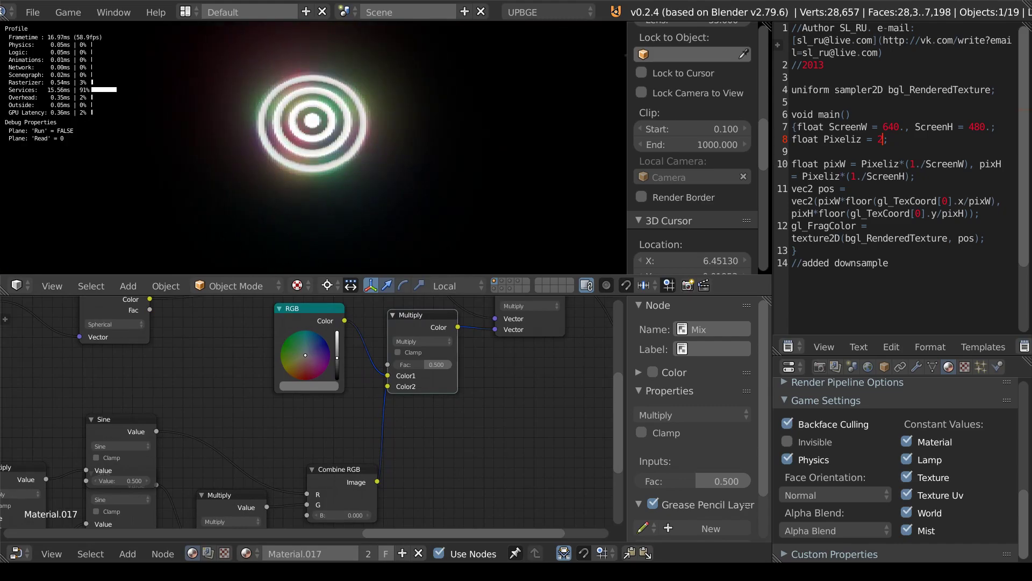
key(Escape)
key(Return)
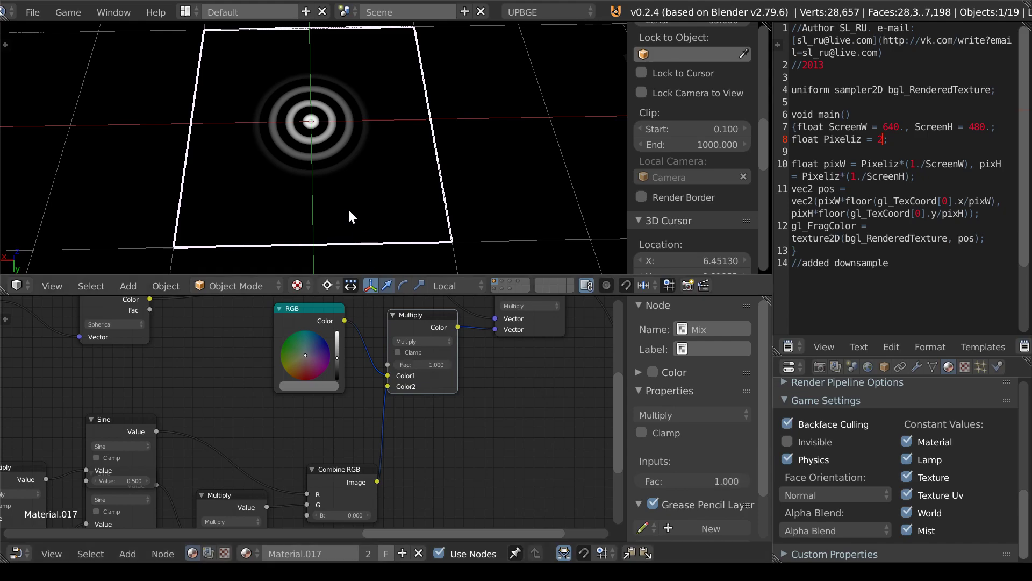
Test the Mix node with Divide and then Difference blending in-game.
key(p)
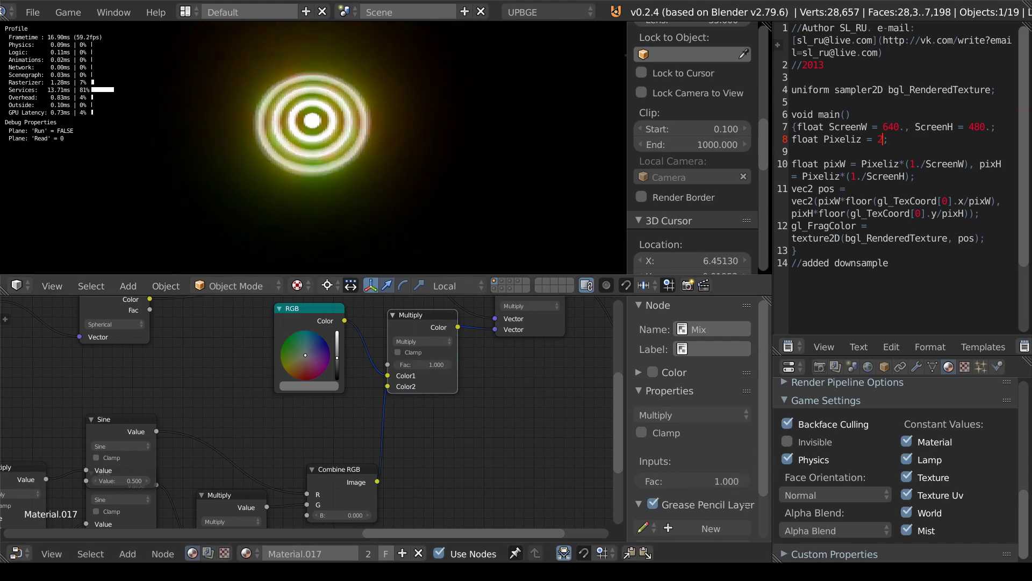
key(Escape)
click(417, 341)
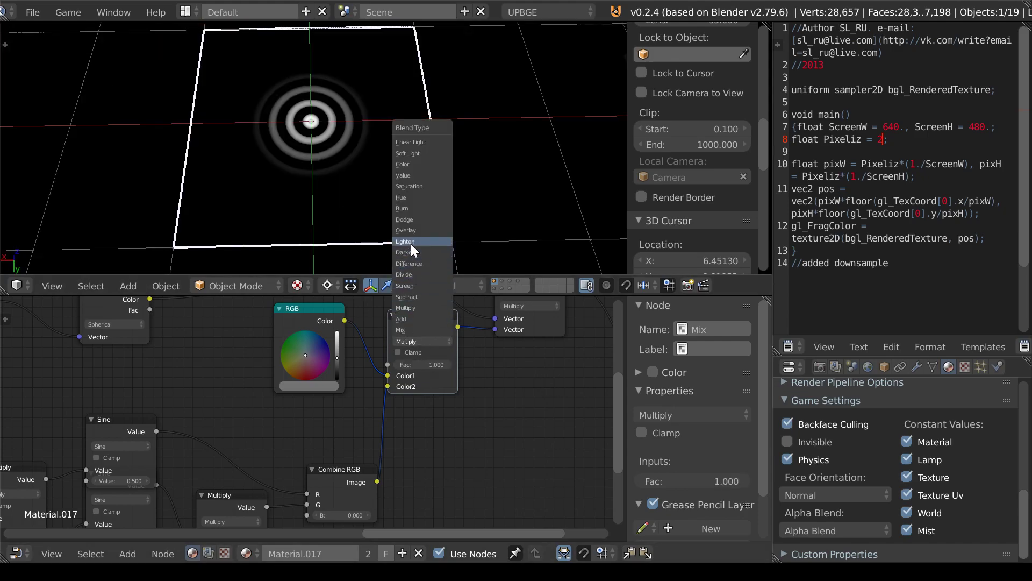
click(411, 275)
key(p)
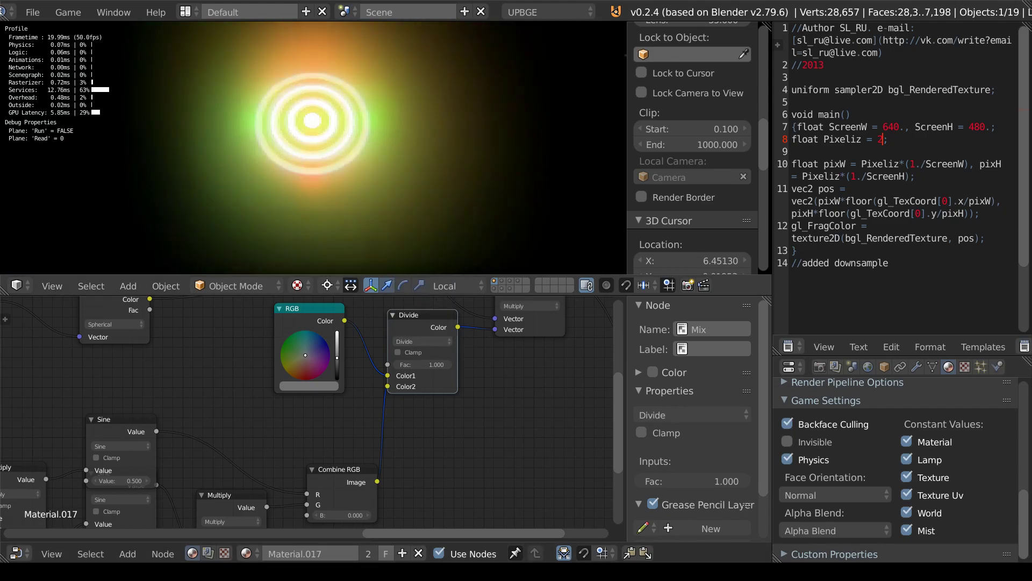
key(Escape)
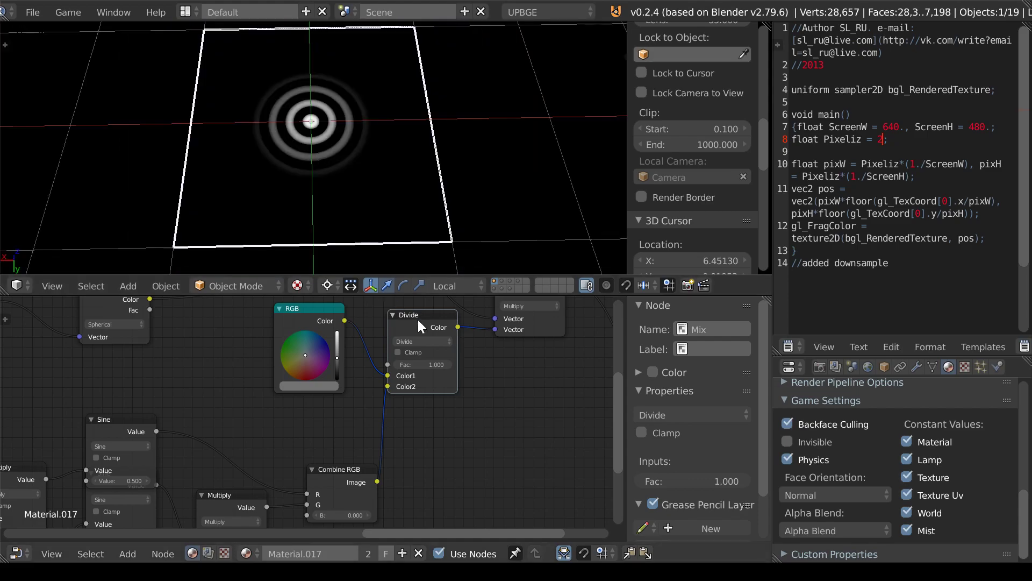
click(426, 342)
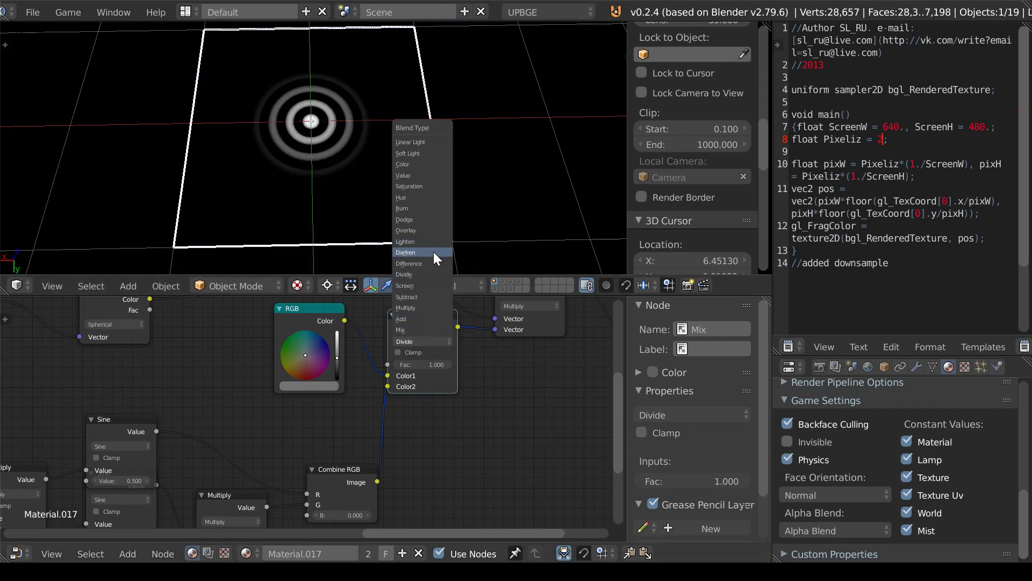
click(431, 262)
key(p)
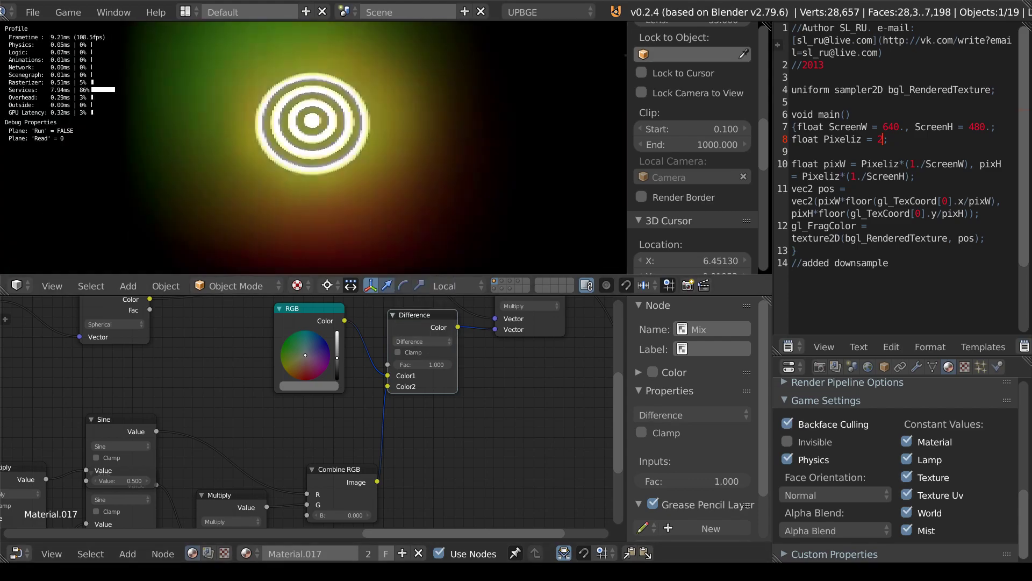
key(Escape)
Try Linear Light, Value and Color blend modes, testing each in-game.
click(422, 342)
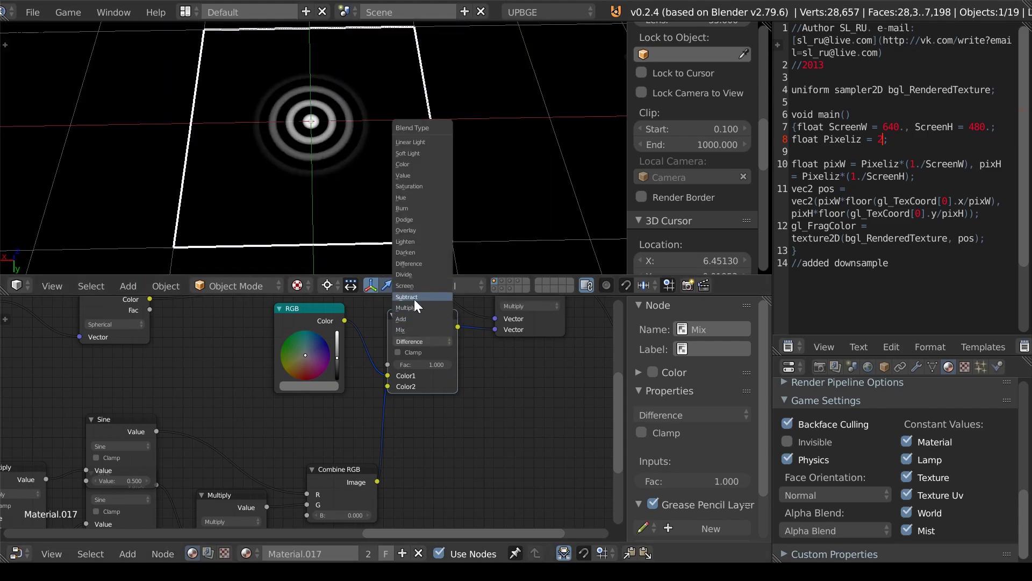
click(409, 142)
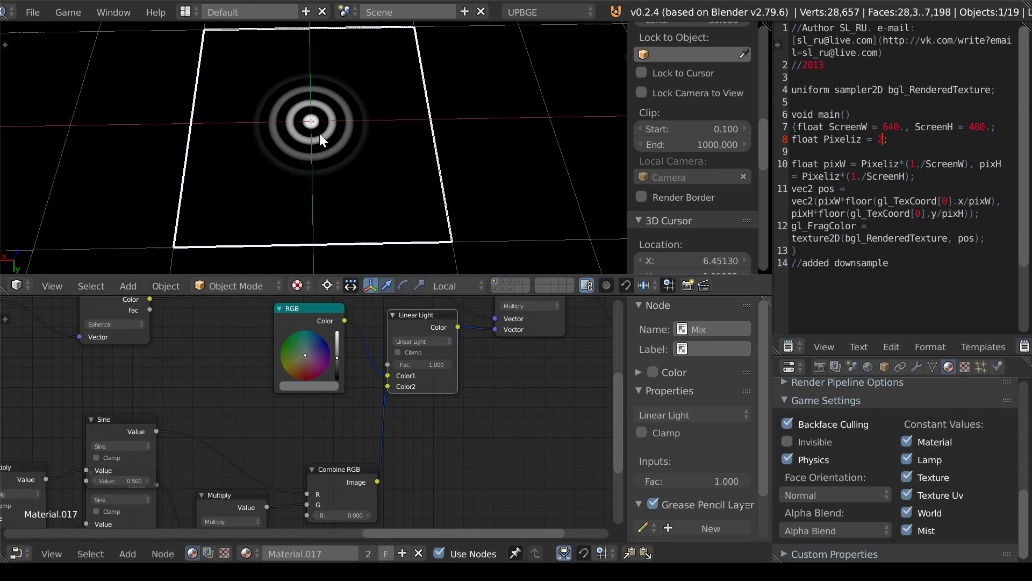
key(p)
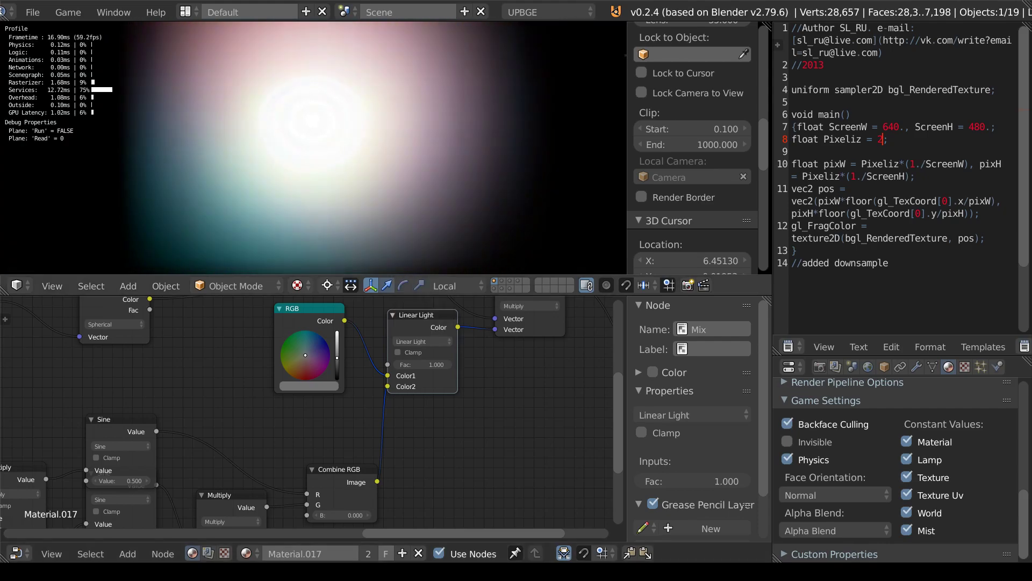
key(Escape)
click(411, 344)
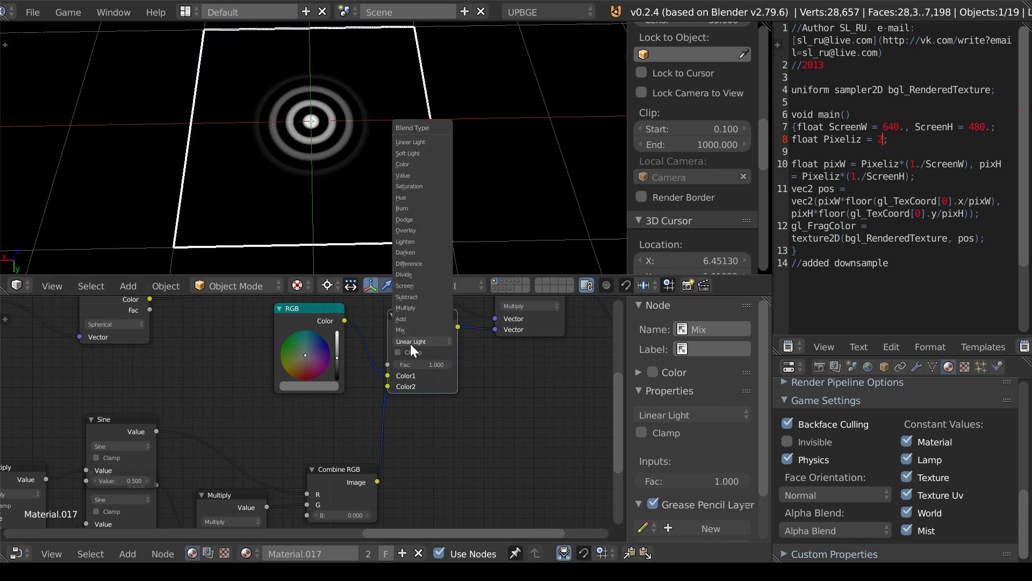
click(410, 173)
key(p)
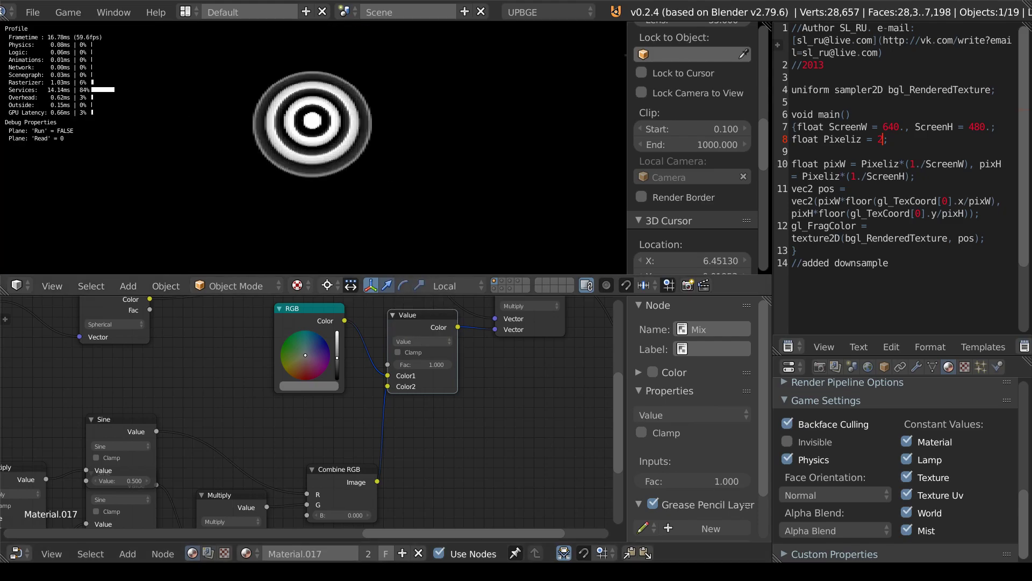
key(Escape)
click(415, 342)
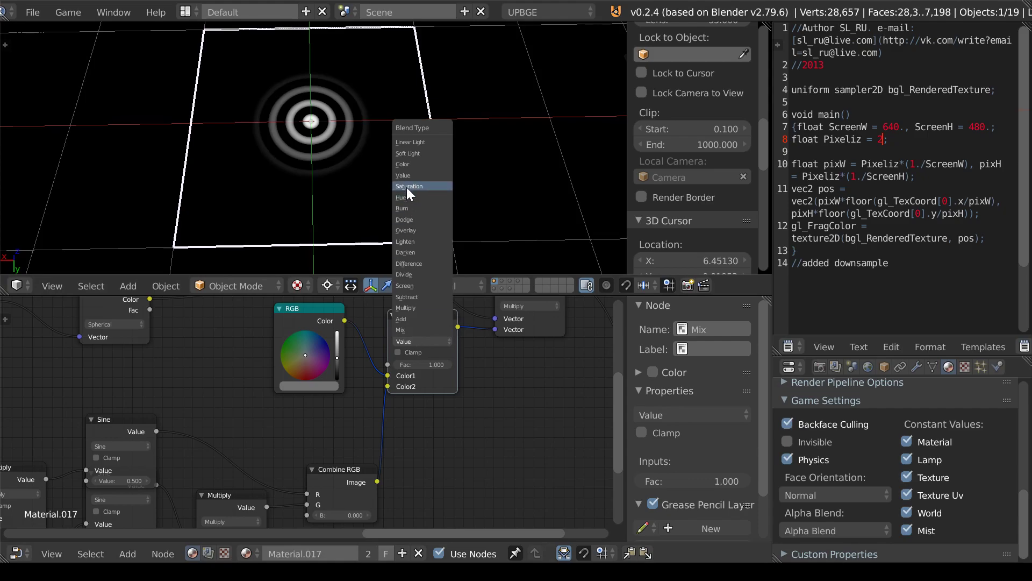
click(410, 164)
key(p)
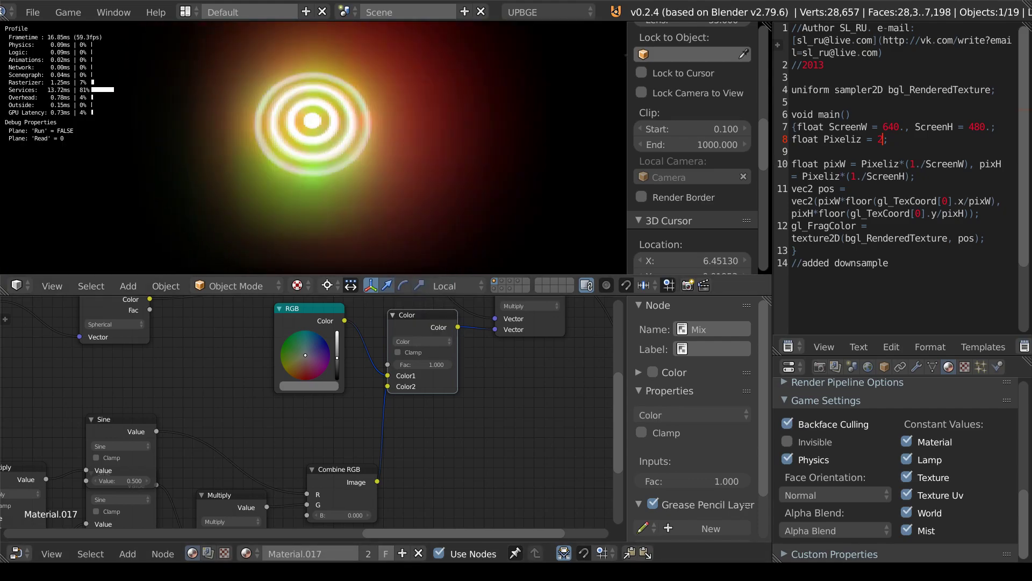
key(Escape)
Nudge the RGB node and switch the Mix blend back to Divide, testing in-game.
drag(339, 358, 335, 336)
key(p)
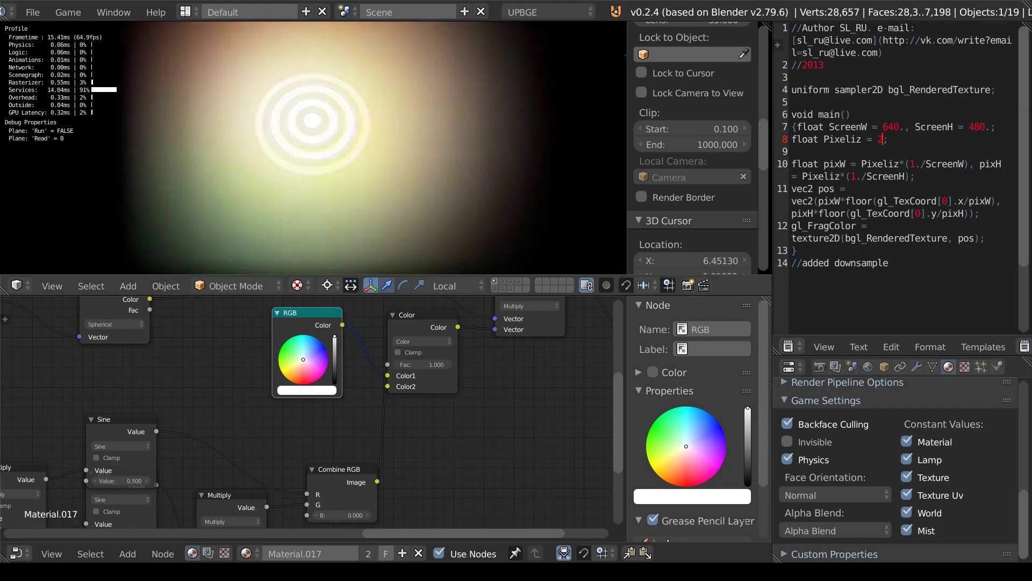
key(Escape)
click(420, 346)
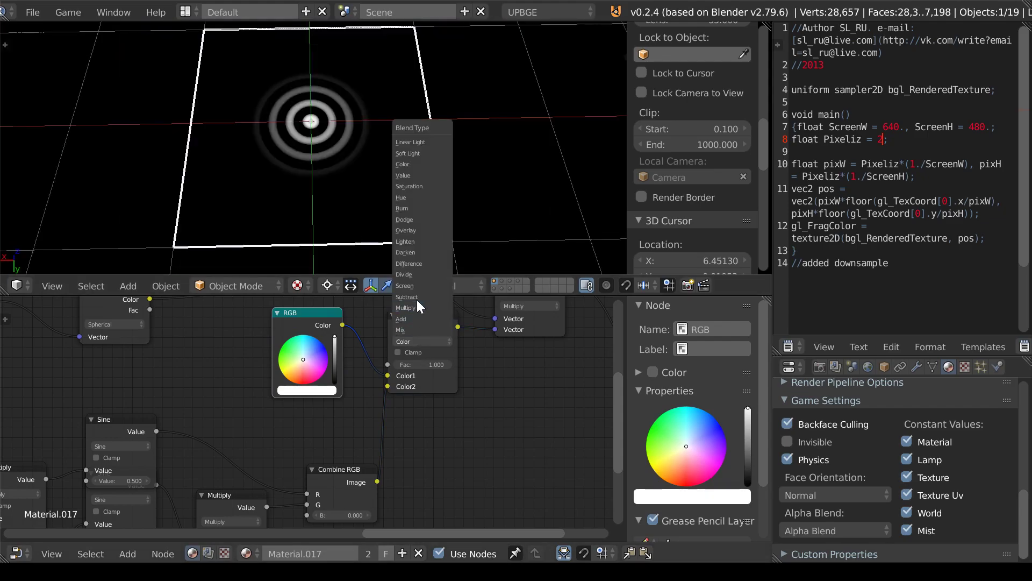
click(413, 273)
key(p)
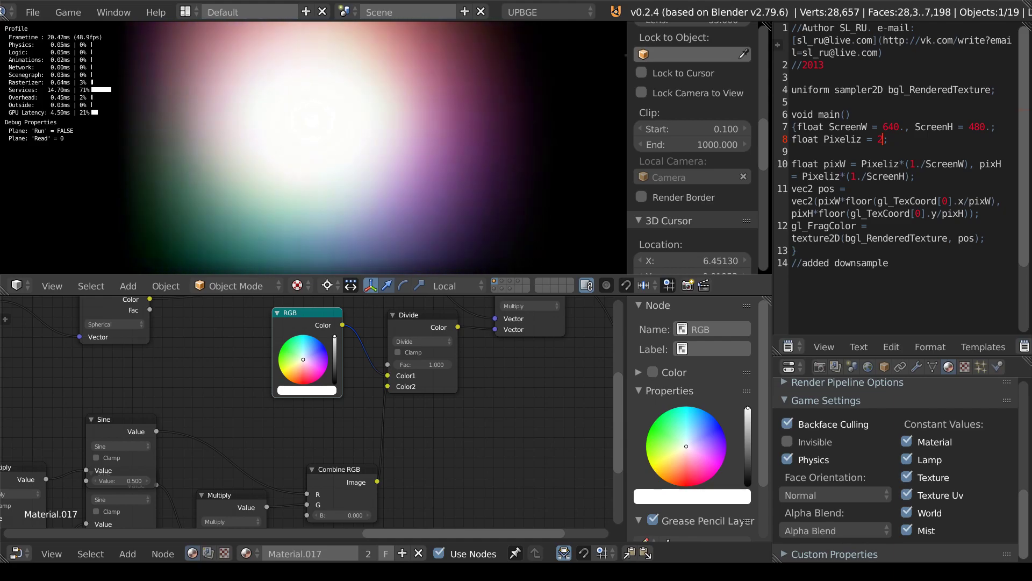
key(Escape)
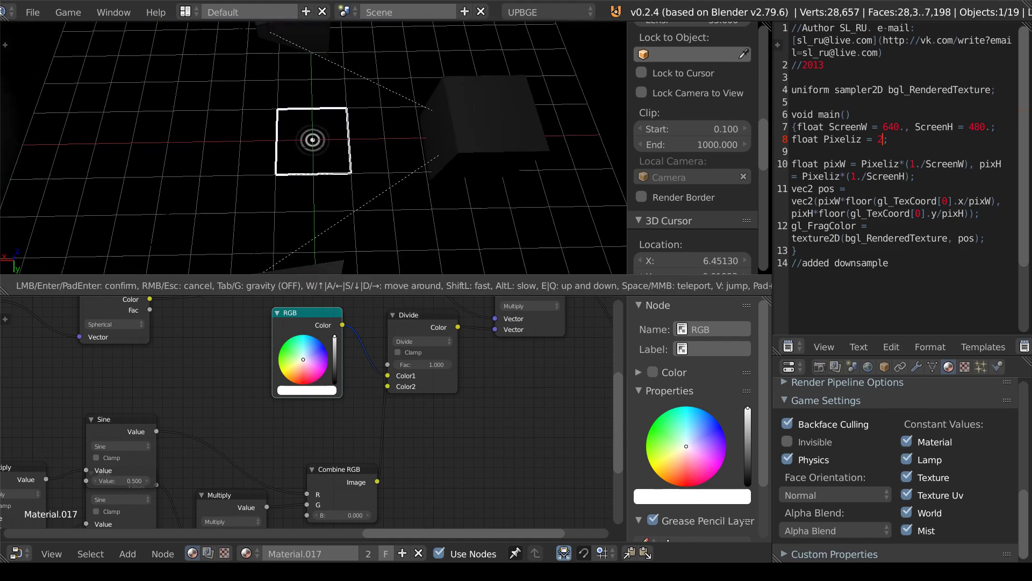
Move the viewpoint lower and closer to the plane with walk navigation, then replay the game.
key(p)
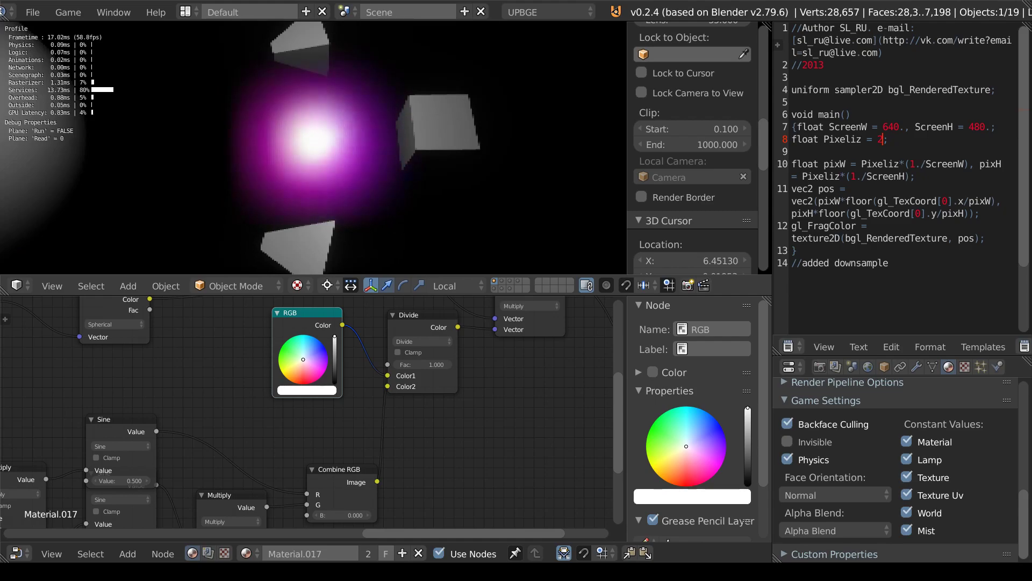
key(Escape)
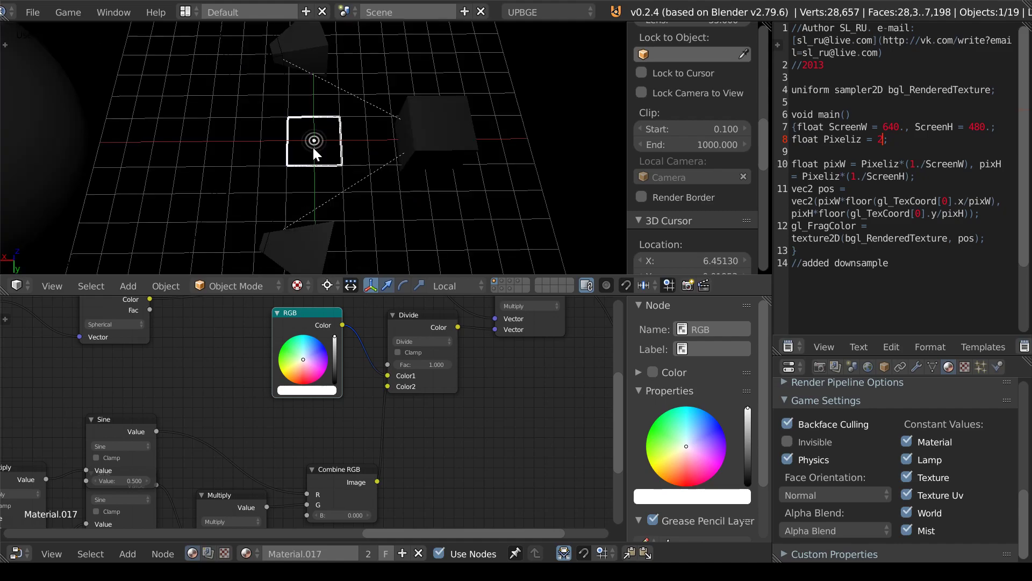
key(shift+f)
key(q)
click(314, 147)
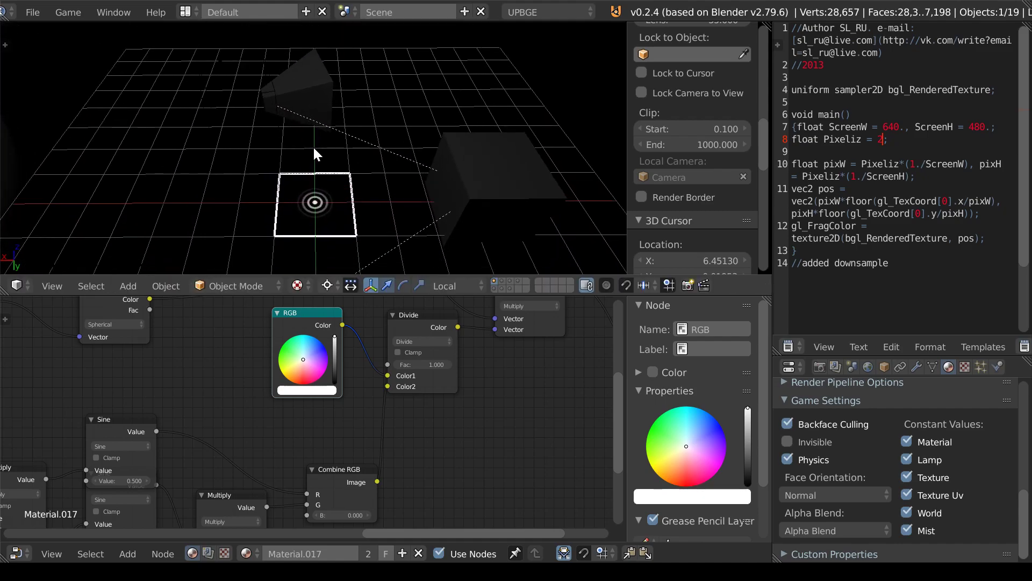
key(p)
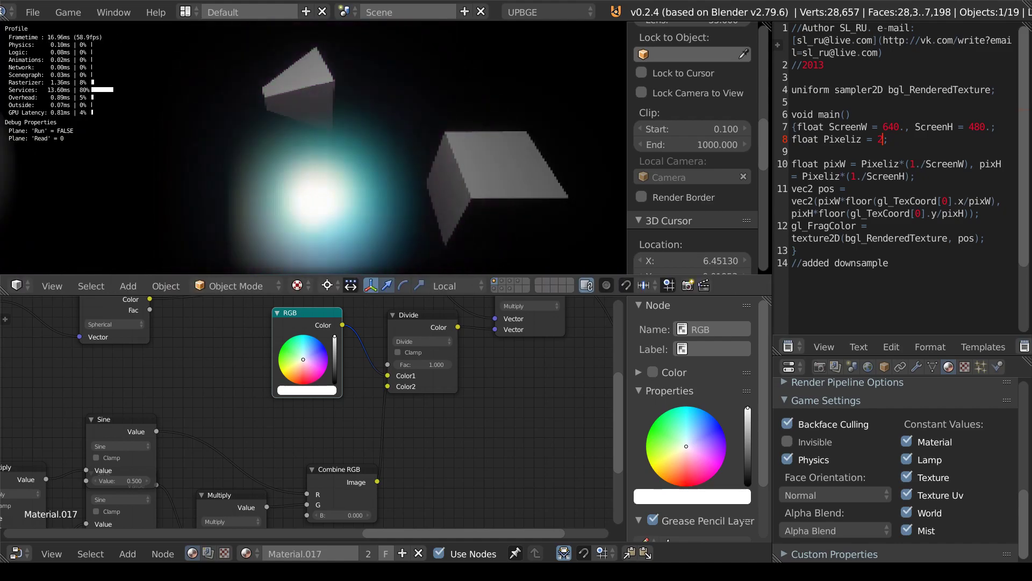
key(Escape)
Darken the RGB tint to near-black and test the smaller yellow glow.
click(334, 369)
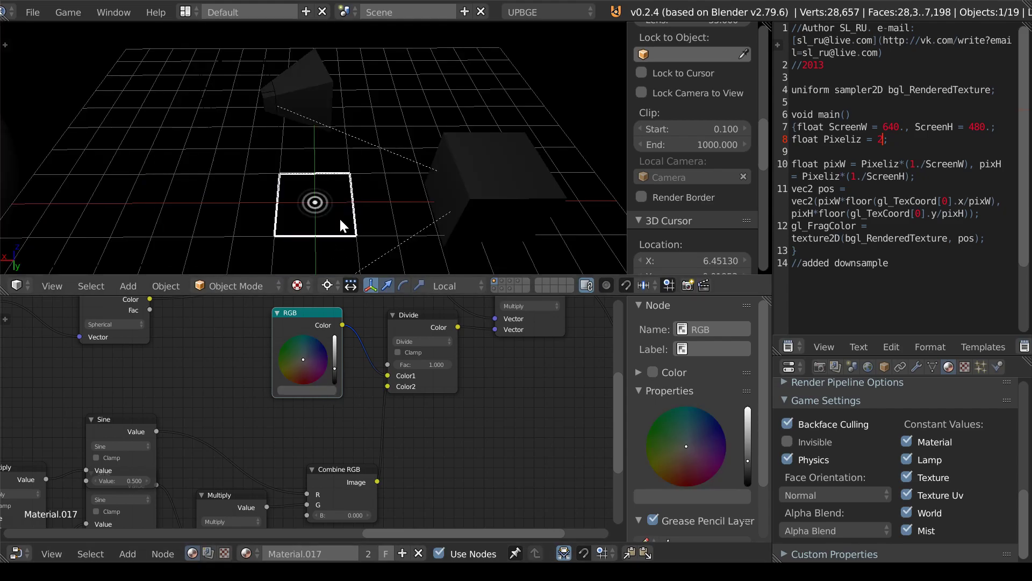
key(p)
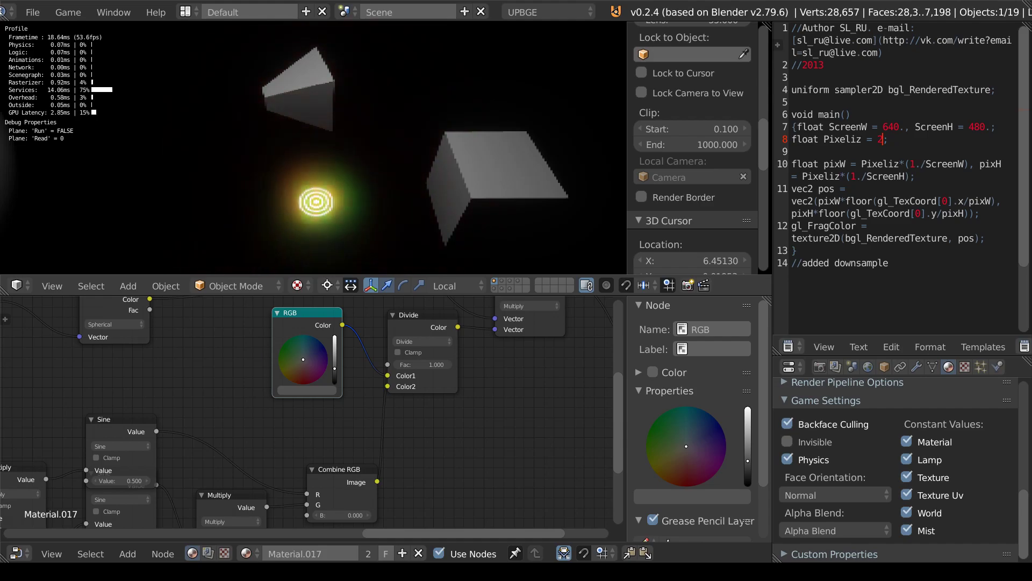
key(Escape)
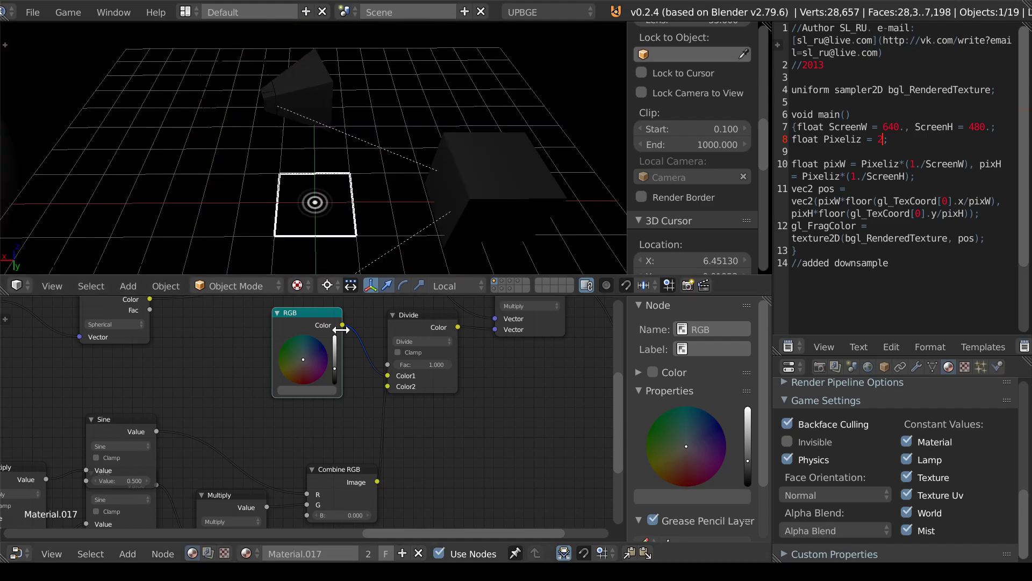